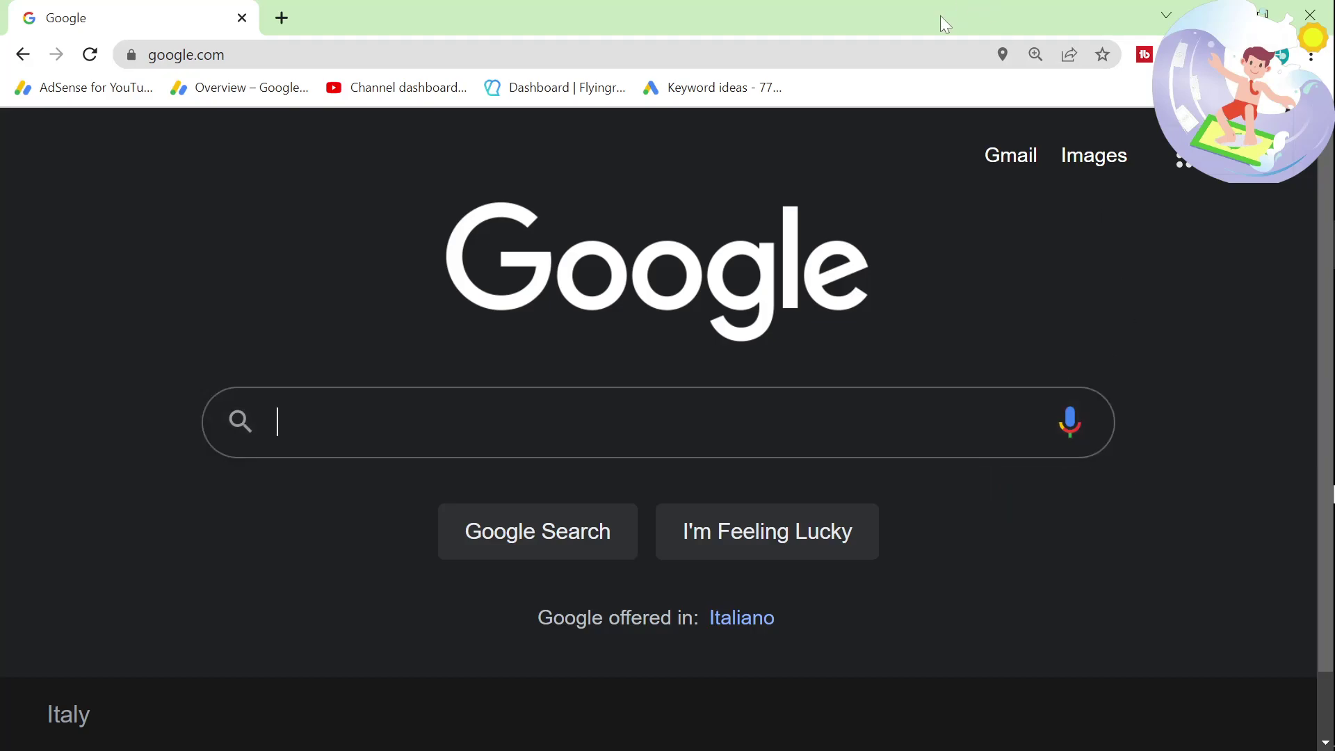
Start discovering new keywords in Google Ads Keyword Planner and enter "coffee shirt" as the seed keyword
{"action": "left_click", "coordinate": [737, 88]}
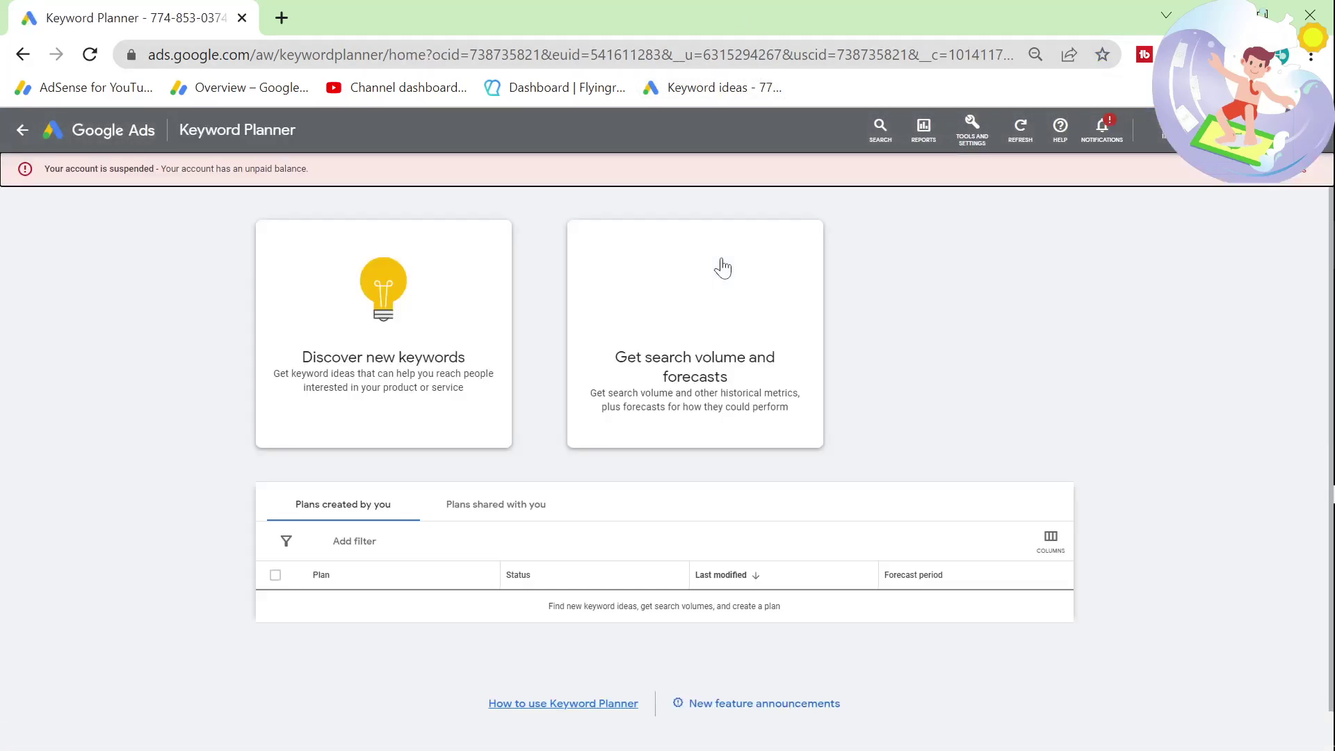
{"action": "left_click", "coordinate": [448, 332]}
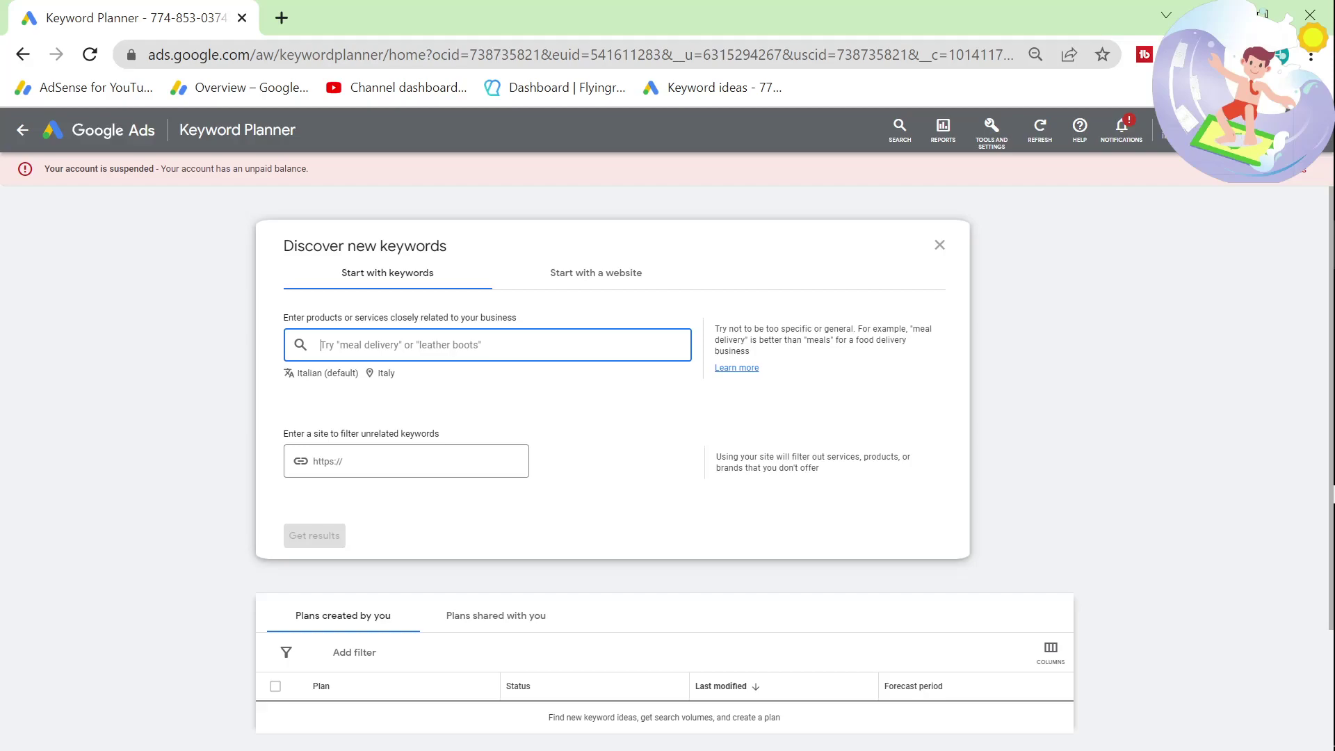
{"action": "type", "text": "coffee shirt"}
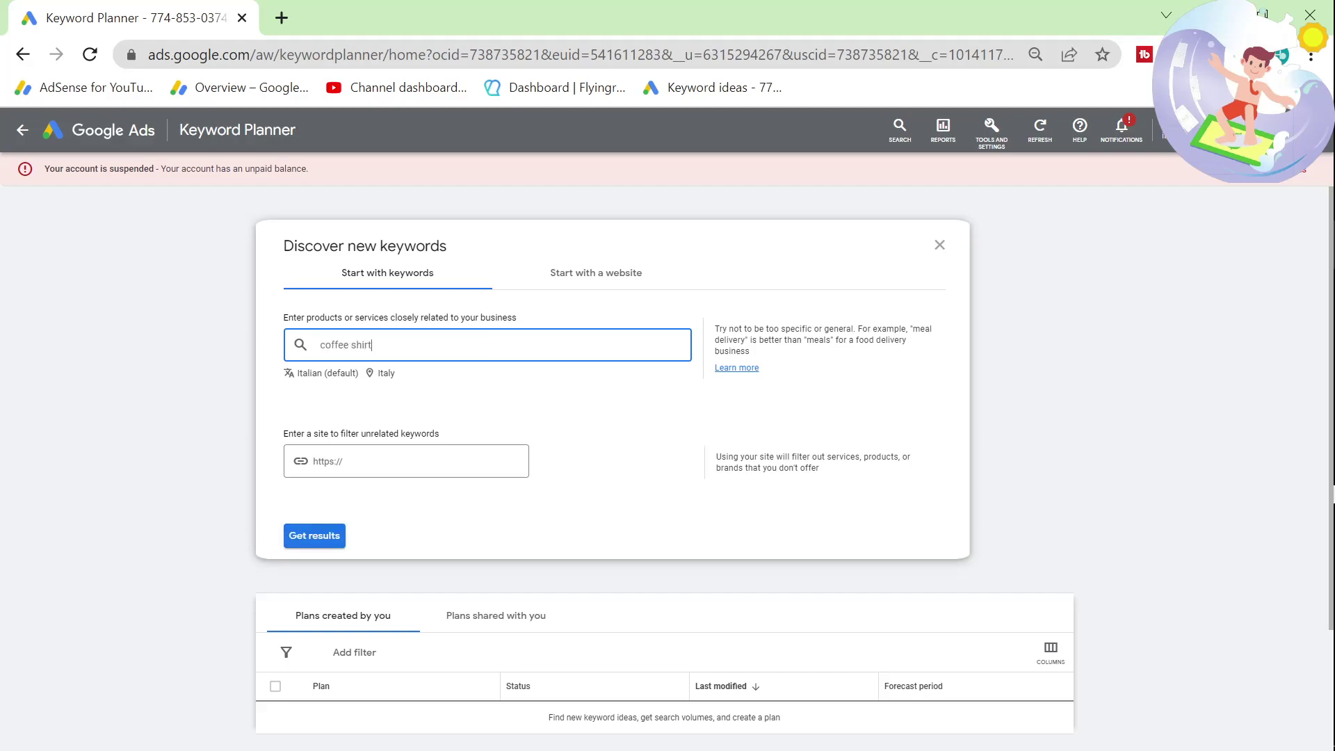
Set the keyword search language to English
{"action": "left_click", "coordinate": [327, 373]}
{"action": "type", "text": "english"}
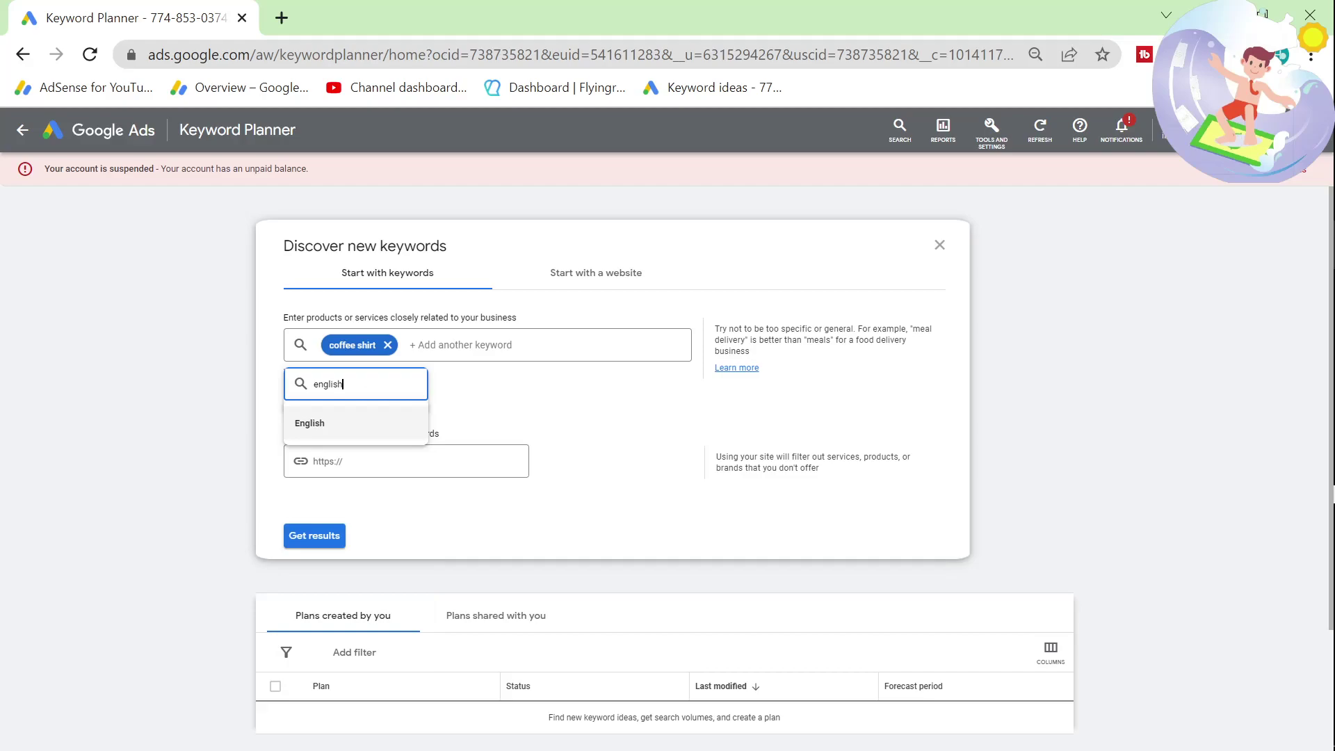
{"action": "left_click", "coordinate": [327, 433]}
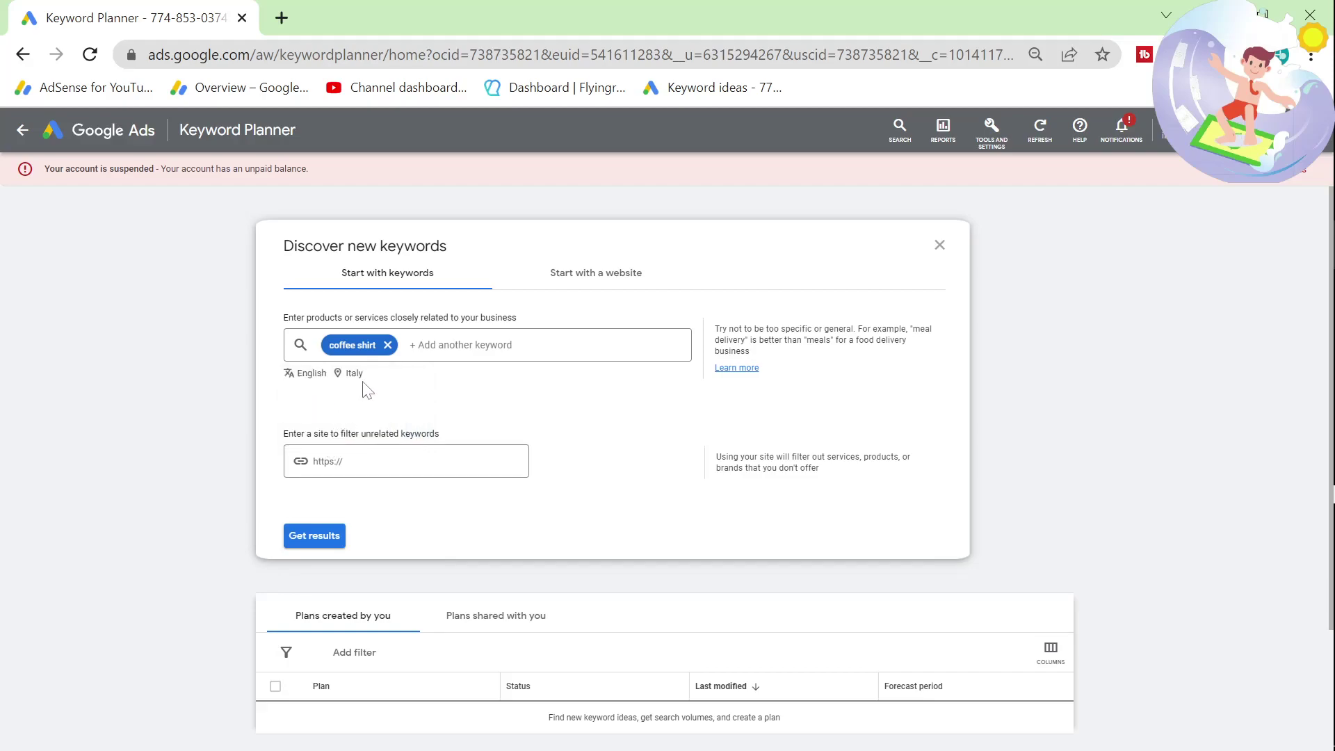
Add the United States to the targeted locations alongside Italy and get the keyword results
{"action": "left_click", "coordinate": [354, 374]}
{"action": "type", "text": "i"}
{"action": "key", "text": "BackSpace"}
{"action": "type", "text": "united"}
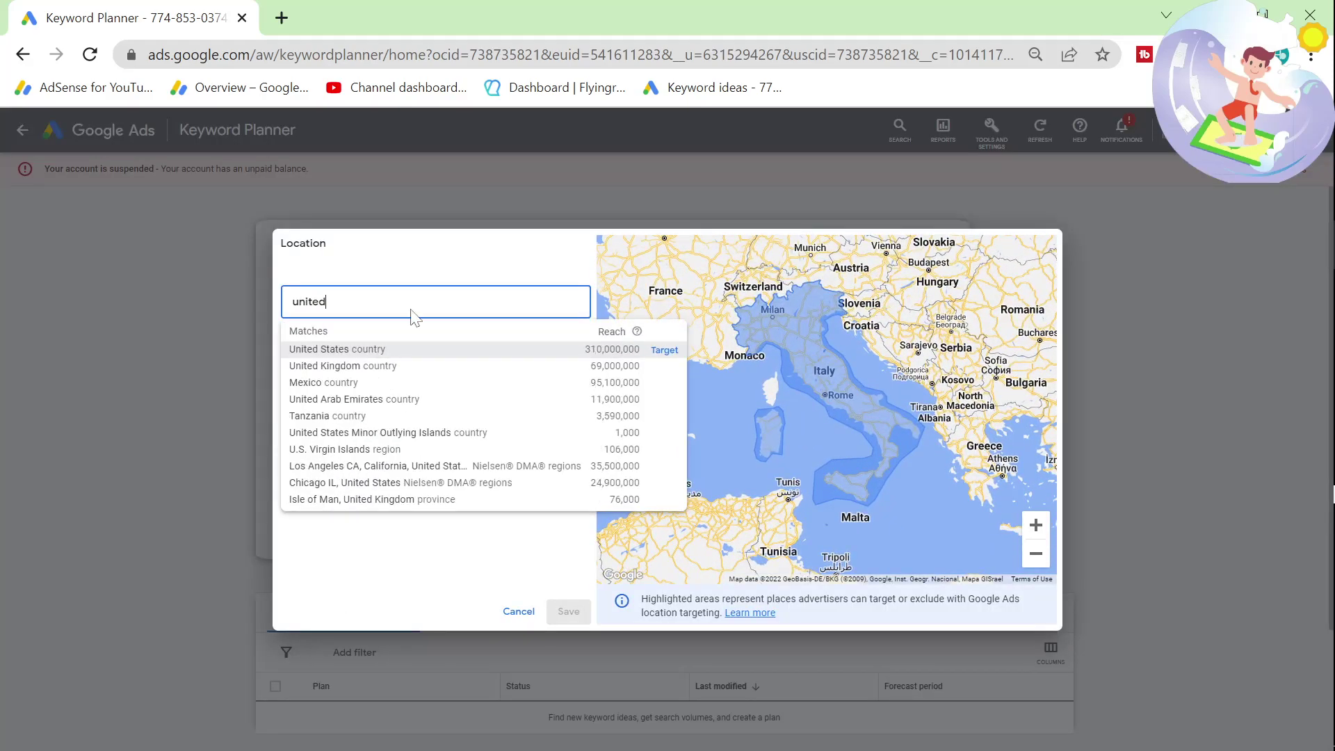
{"action": "left_click", "coordinate": [420, 348]}
{"action": "left_click", "coordinate": [557, 615]}
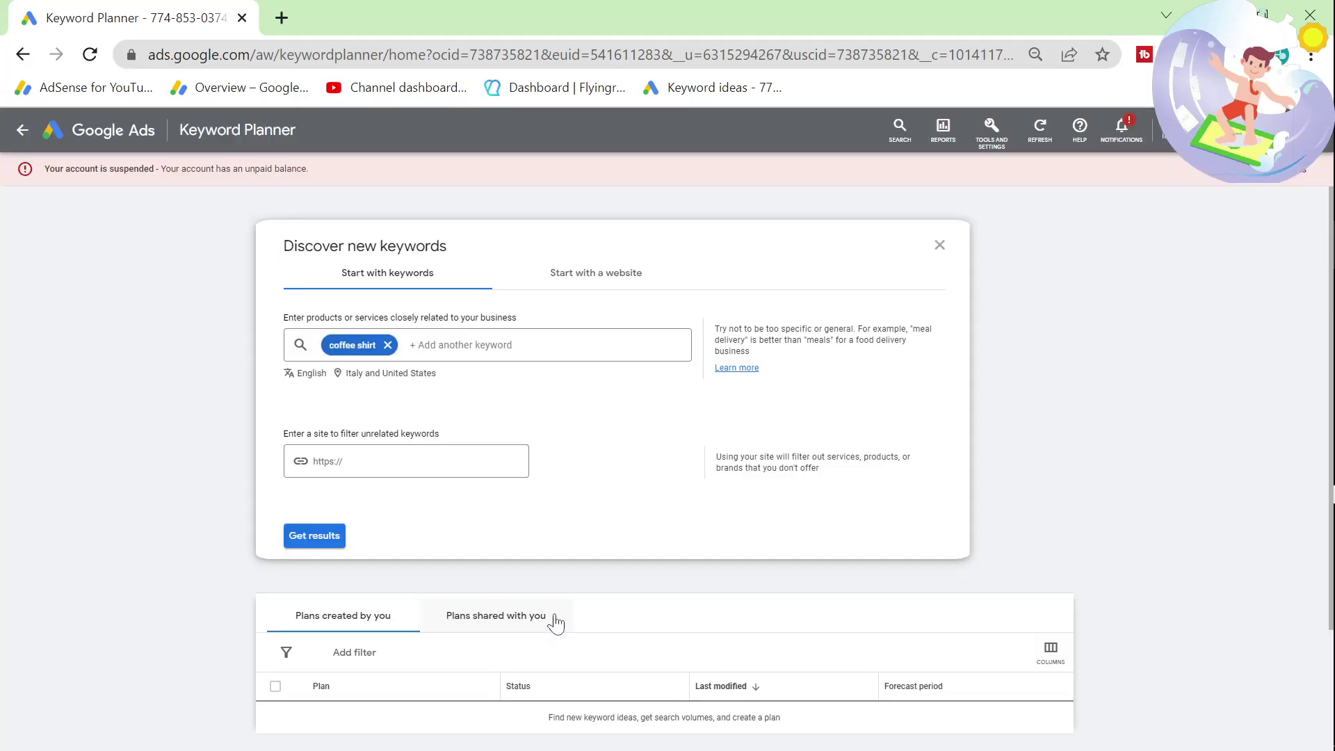
{"action": "left_click", "coordinate": [321, 537]}
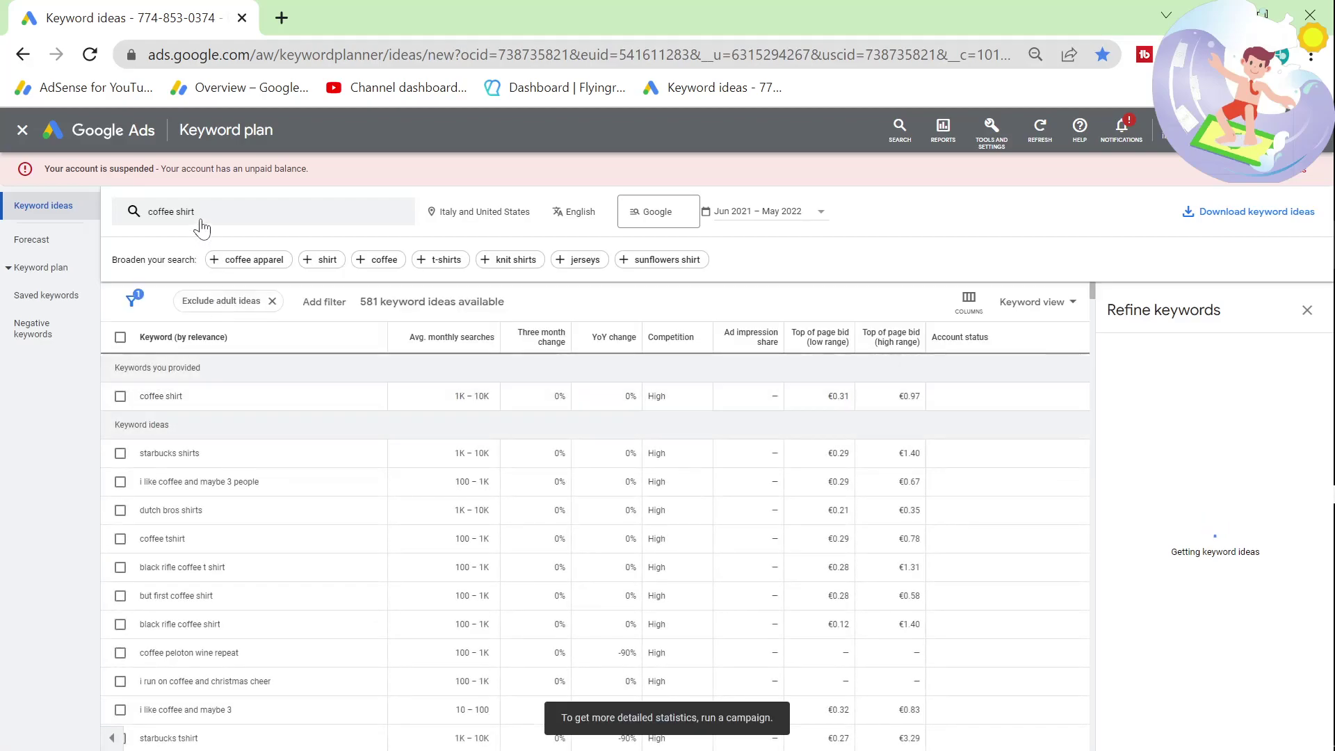
Add "fishing shirt" and "dad shirt" to the seed keywords and get the updated keyword ideas
{"action": "key", "text": "ctrl+plus"}
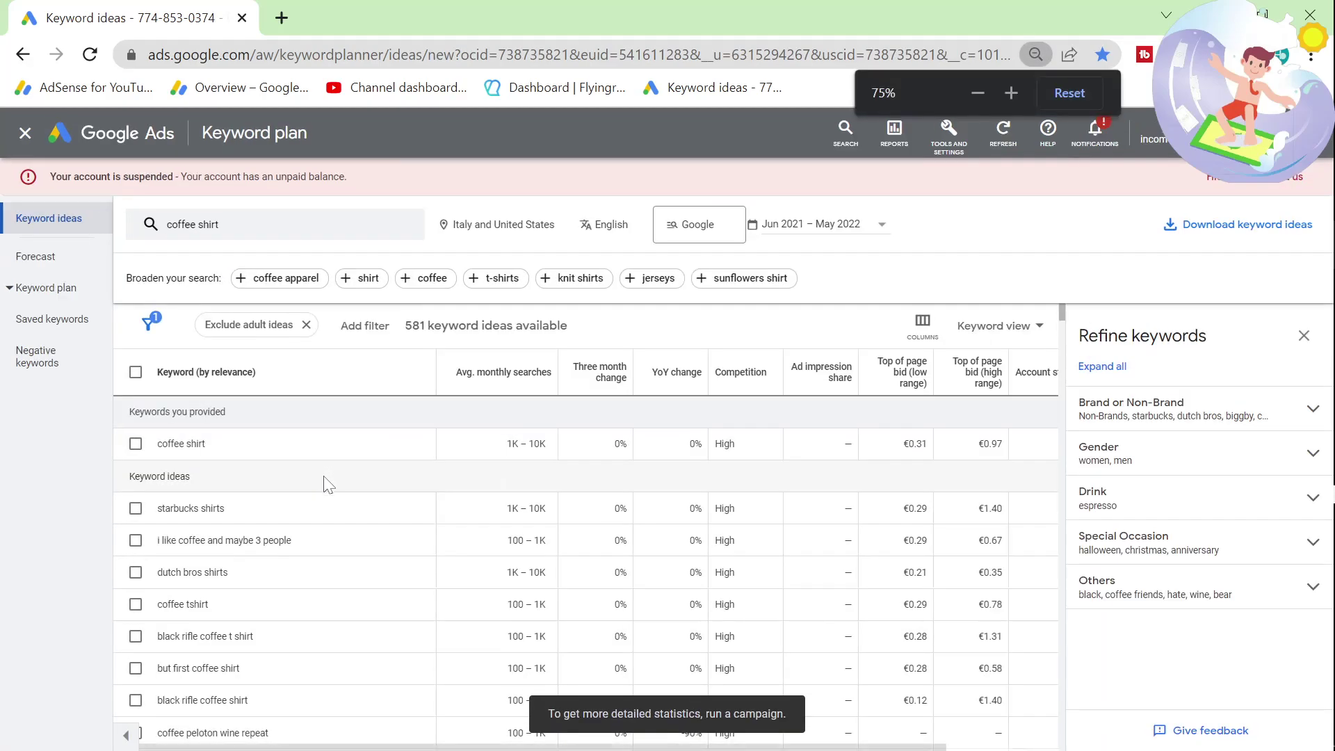
{"action": "left_click", "coordinate": [246, 236]}
{"action": "type", "text": "fishing shirt"}
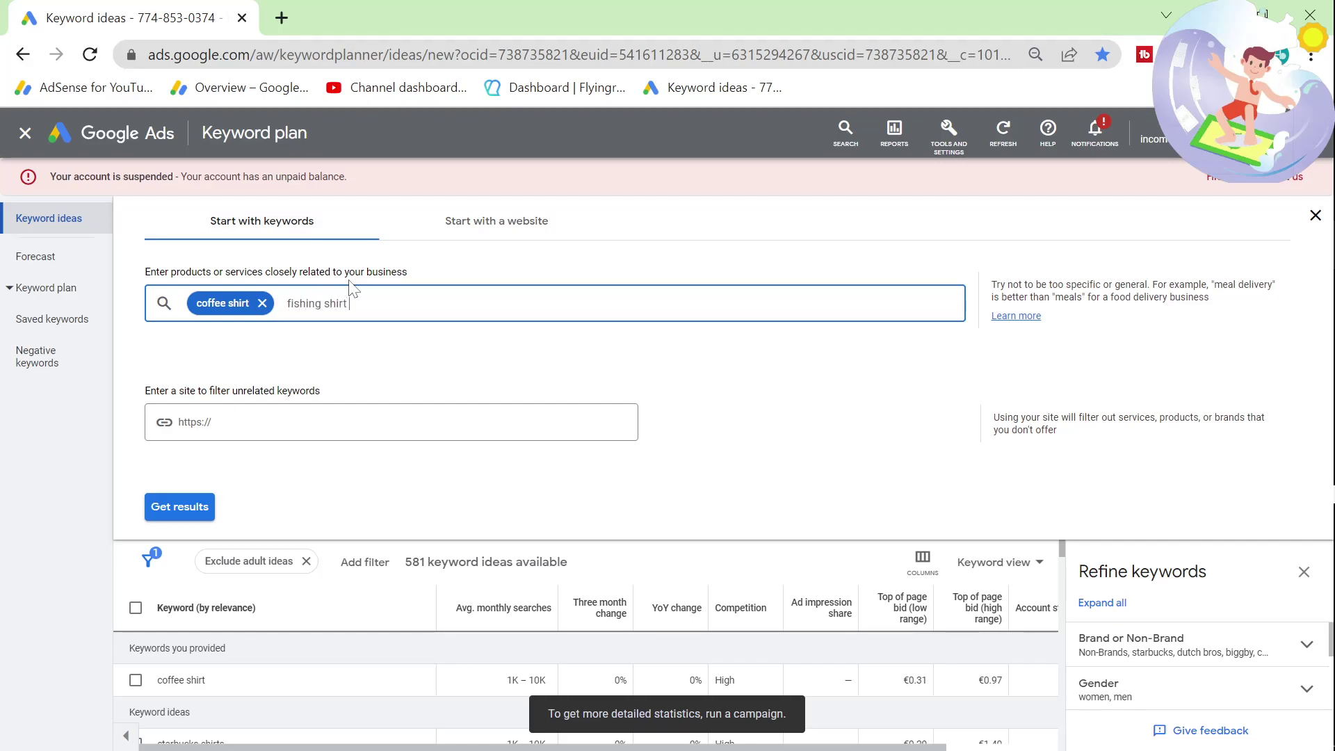
{"action": "key", "text": "Return"}
{"action": "type", "text": "dad shirt"}
{"action": "key", "text": "Return"}
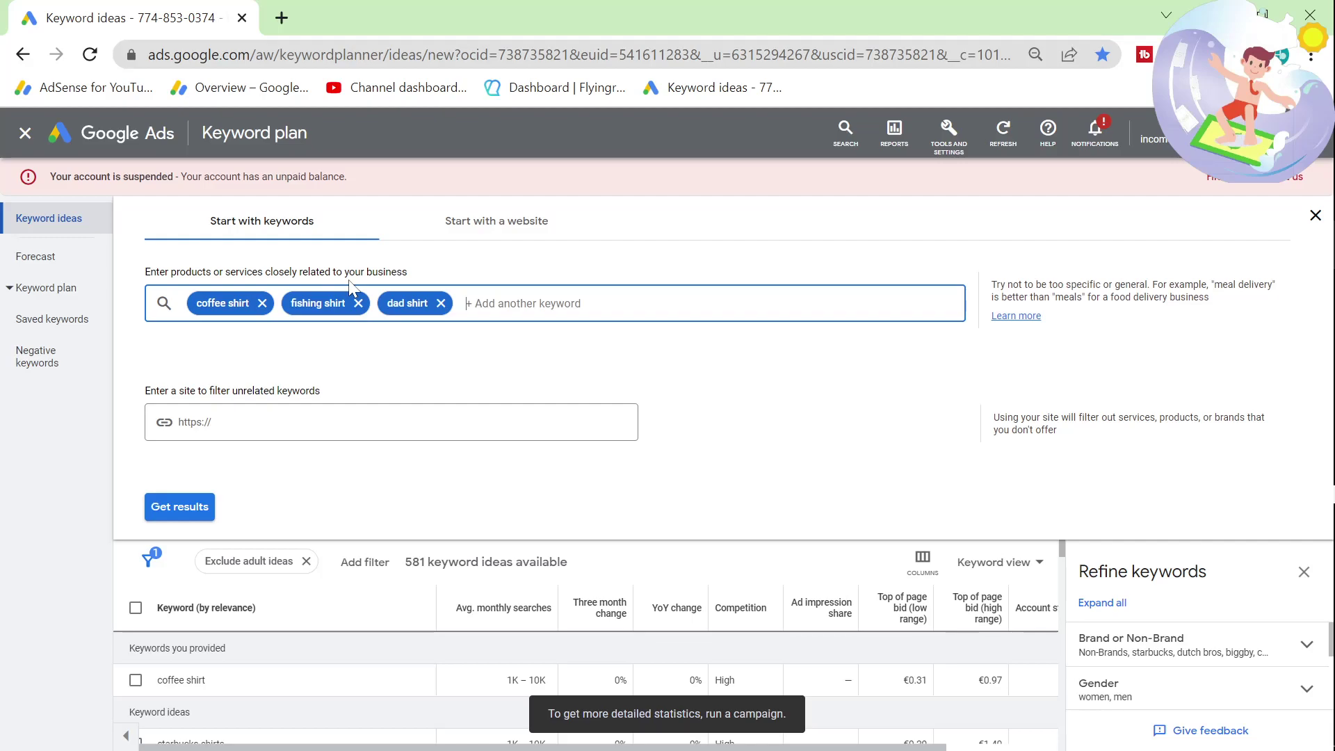
{"action": "left_click", "coordinate": [183, 515]}
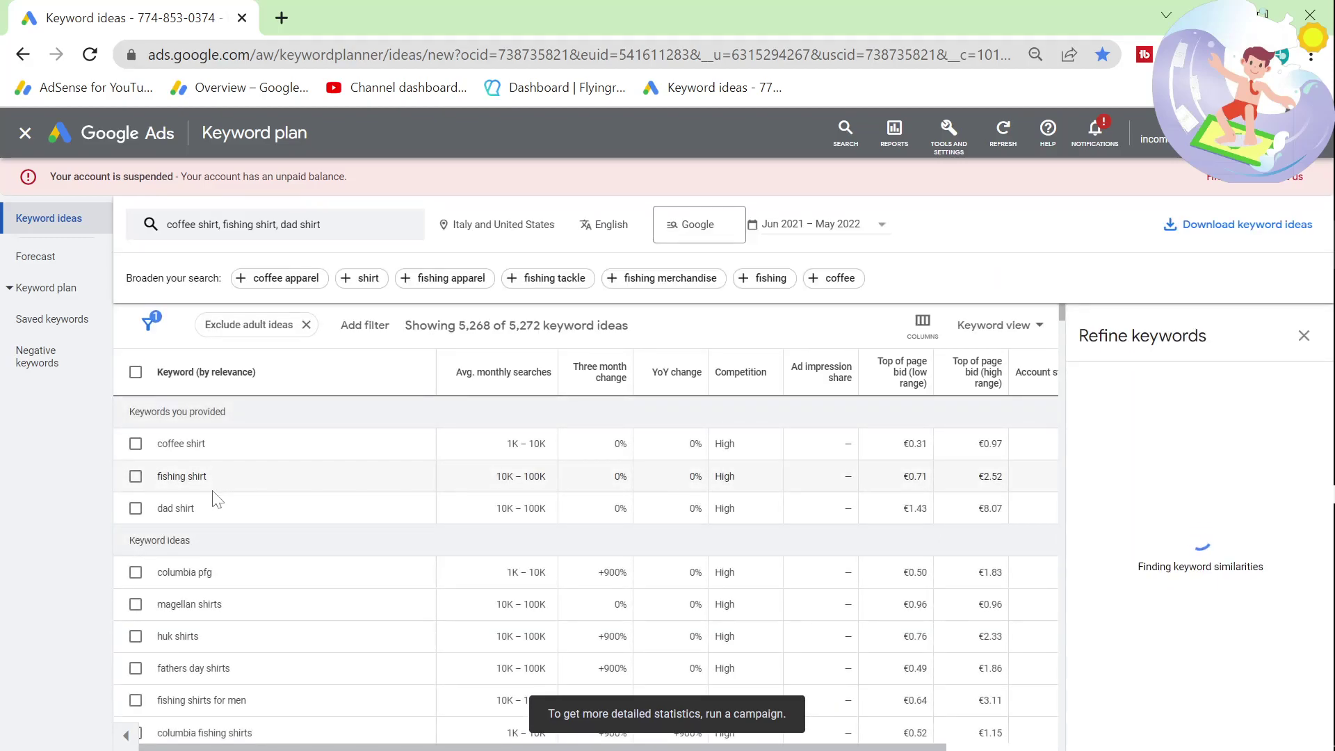
Sort the keyword ideas by three month change and copy the keyword "not a dad bod a father figure shirt"
{"action": "left_click", "coordinate": [599, 373]}
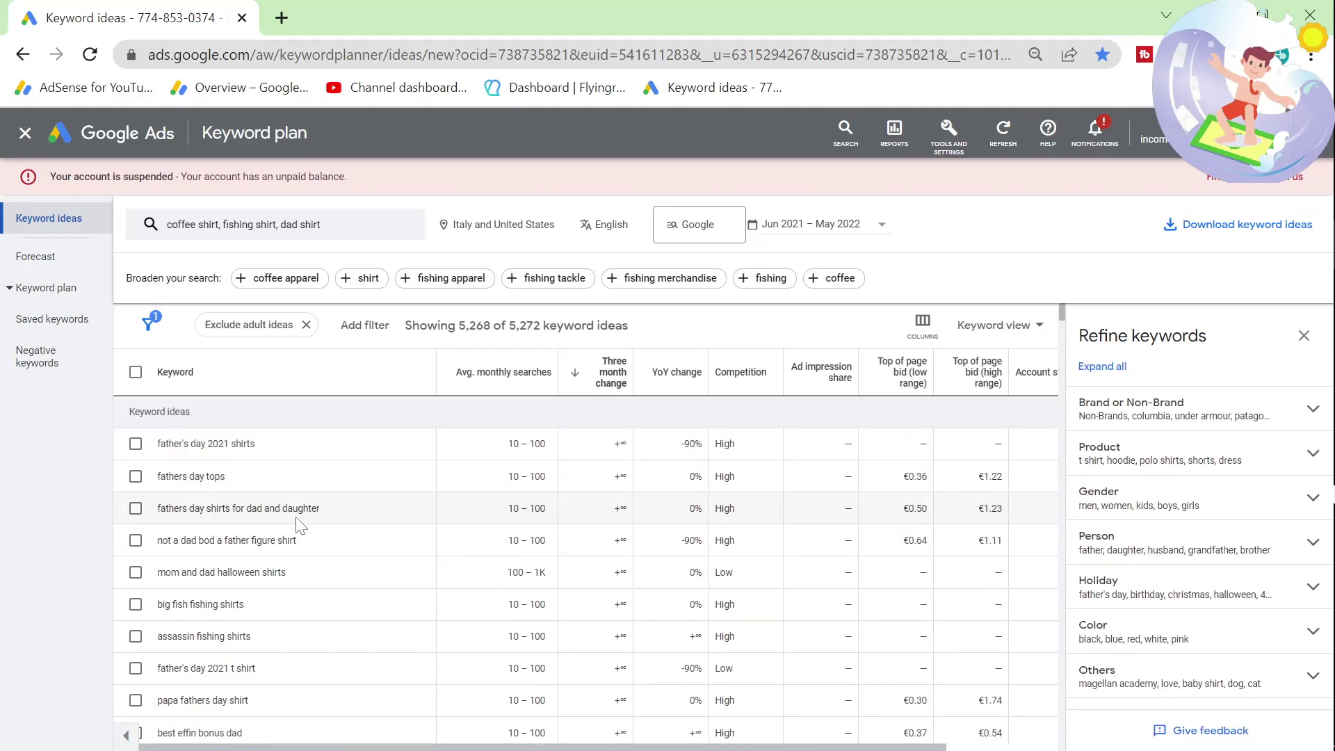
{"action": "left_click_drag", "start_coordinate": [316, 543], "coordinate": [156, 540]}
{"action": "key", "text": "ctrl+c"}
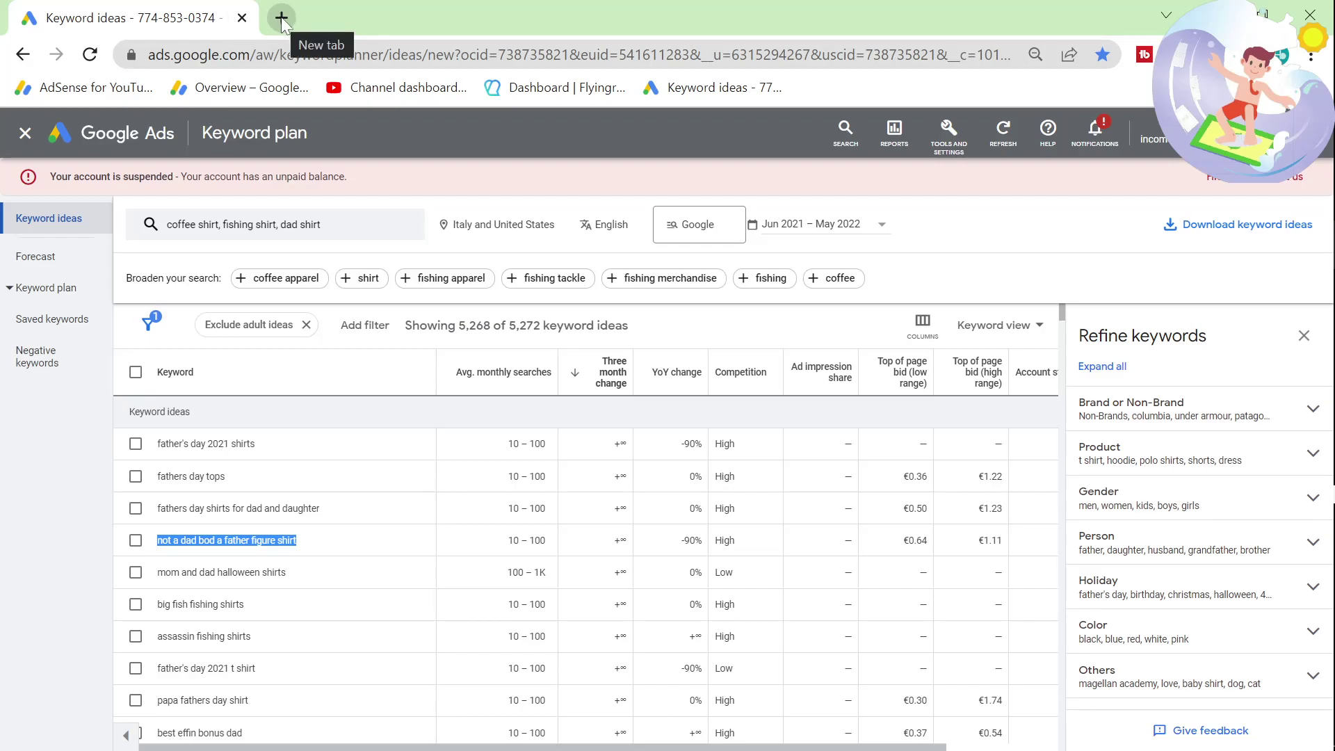
Switch to the blank Canva design, paste the copied keyword as text and delete the word "shirt" from it
{"action": "key", "text": "alt+Tab"}
{"action": "key", "text": "Tab"}
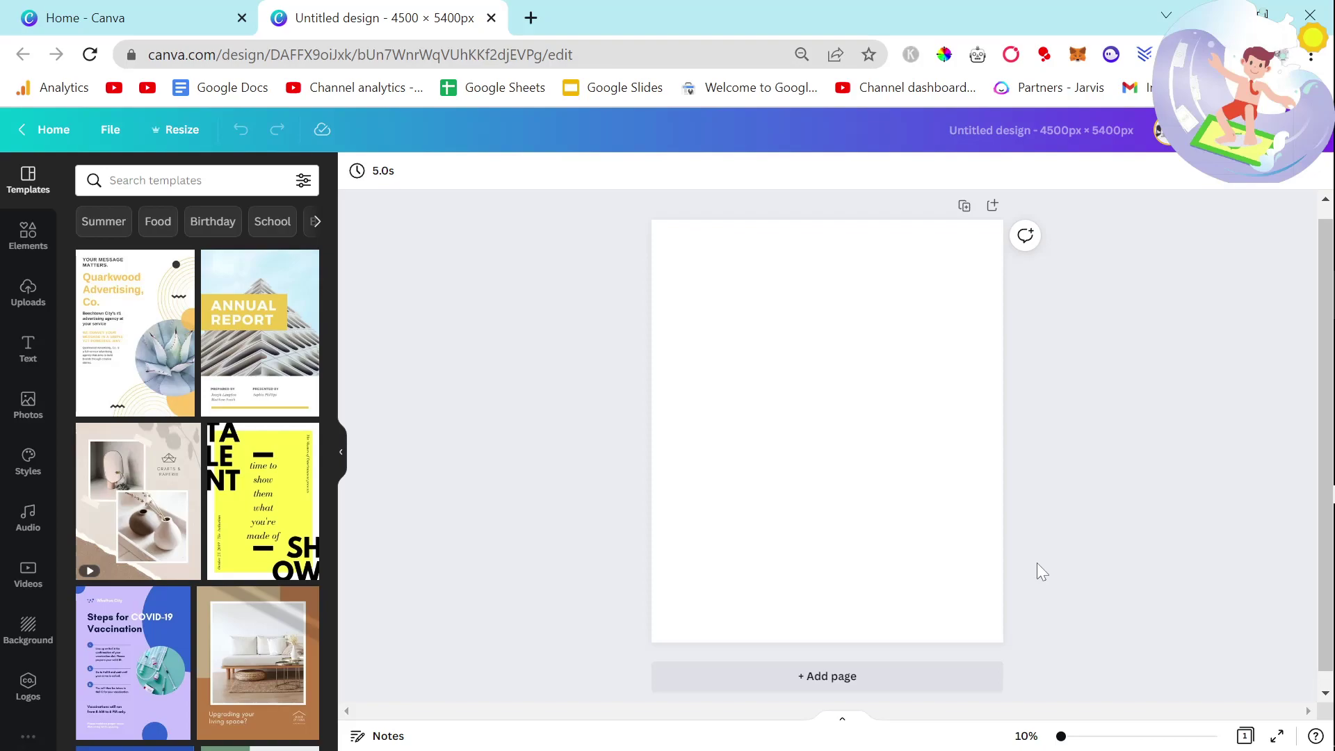
{"action": "key", "text": "ctrl+v"}
{"action": "double_click", "coordinate": [926, 431]}
{"action": "key", "text": "BackSpace"}
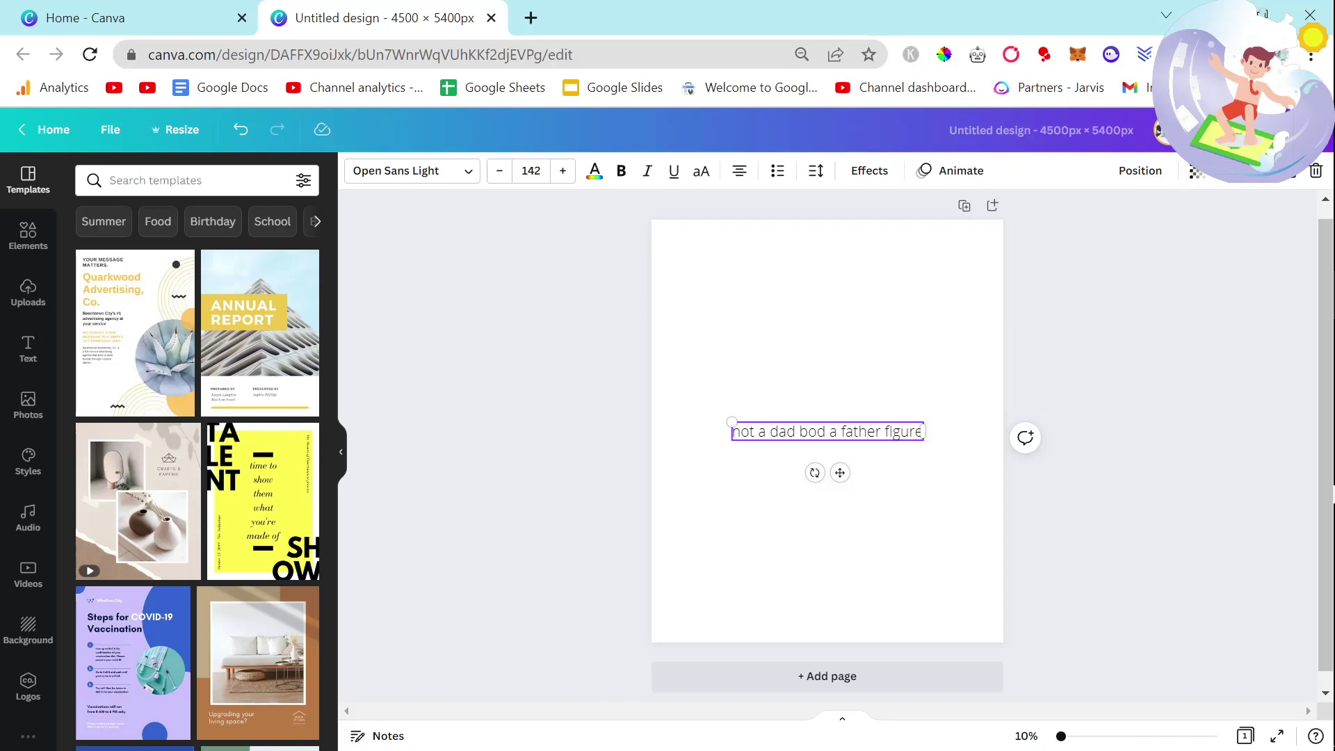
Split the text into "not a dad bod" and "a father figure" with an empty line between them
{"action": "key", "text": "Return"}
{"action": "key", "text": "Return"}
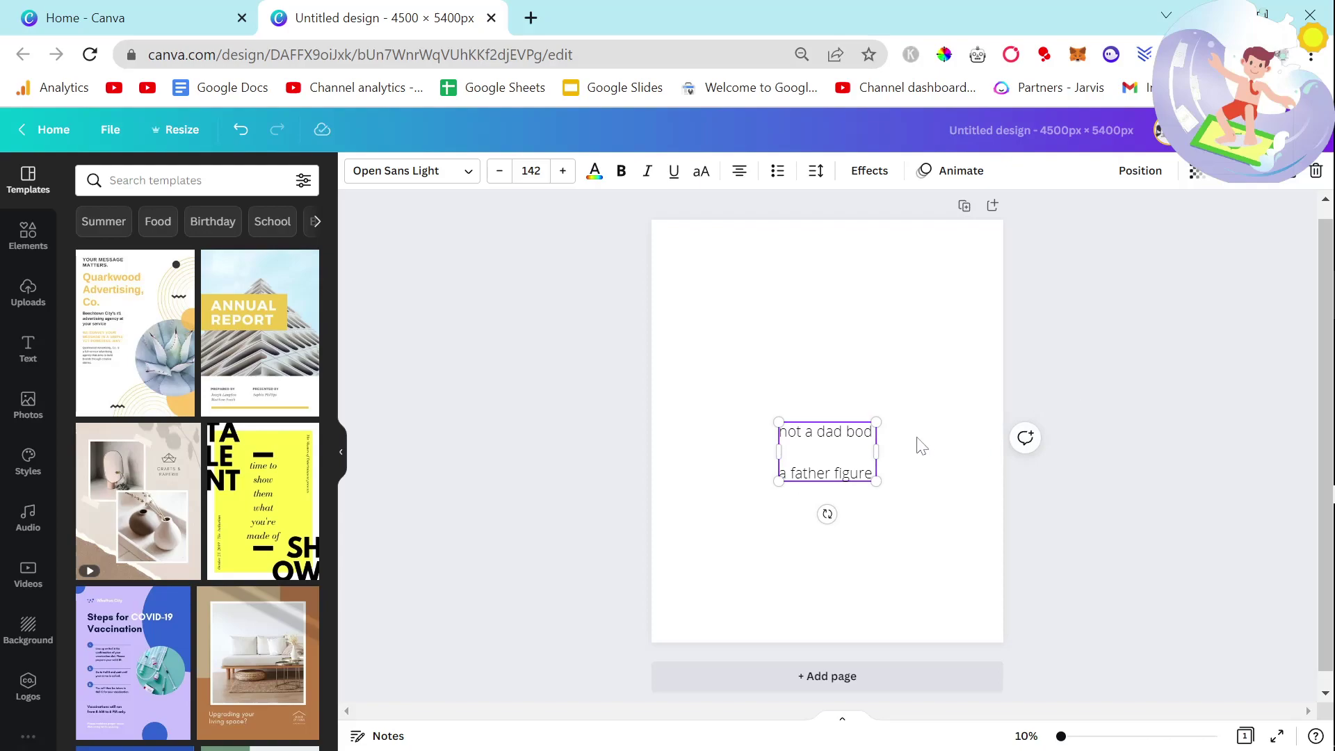
{"action": "left_click", "coordinate": [1049, 387]}
Enlarge the two-line text to about size 410 and place it across the upper part of the page
{"action": "left_click_drag", "start_coordinate": [845, 445], "coordinate": [769, 292]}
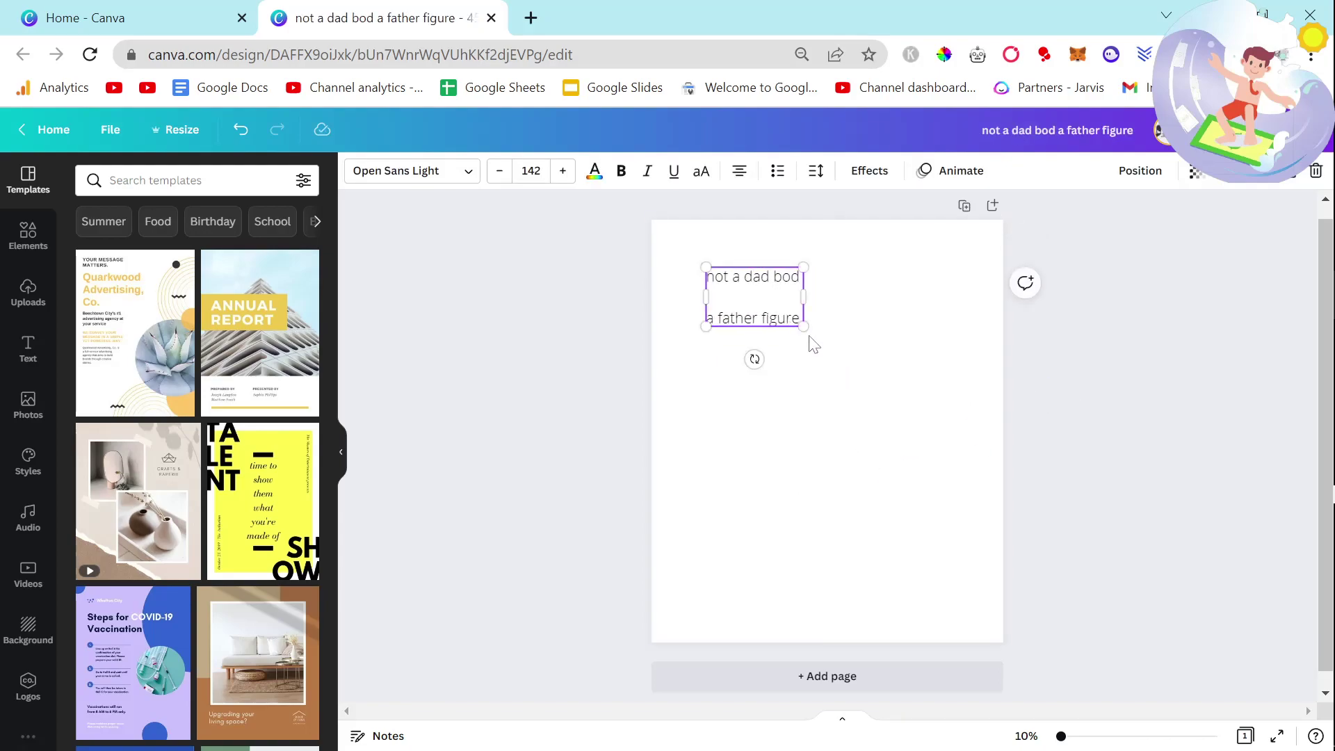
{"action": "left_click_drag", "start_coordinate": [828, 343], "coordinate": [972, 475]}
{"action": "left_click_drag", "start_coordinate": [926, 390], "coordinate": [908, 409]}
{"action": "left_click", "coordinate": [980, 365]}
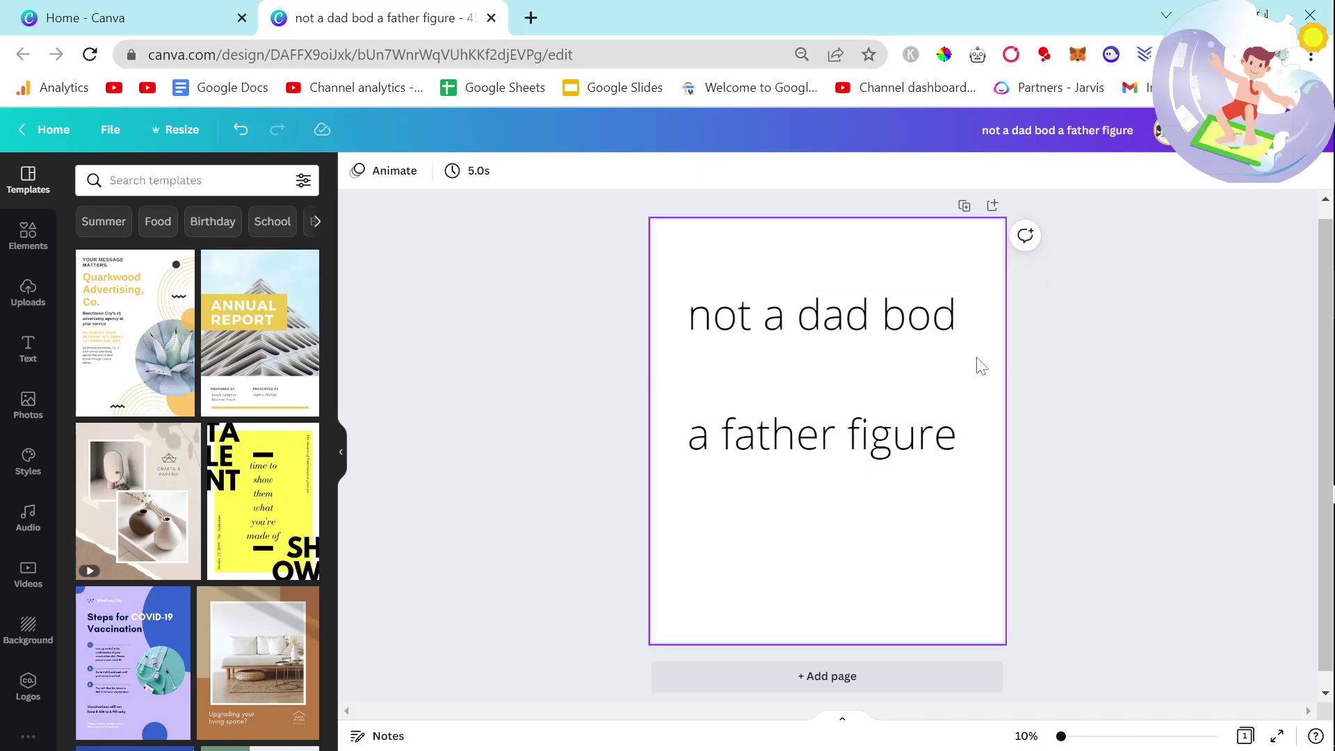
Change the font of the whole two-line text to Amsterdam Four
{"action": "triple_click", "coordinate": [911, 328]}
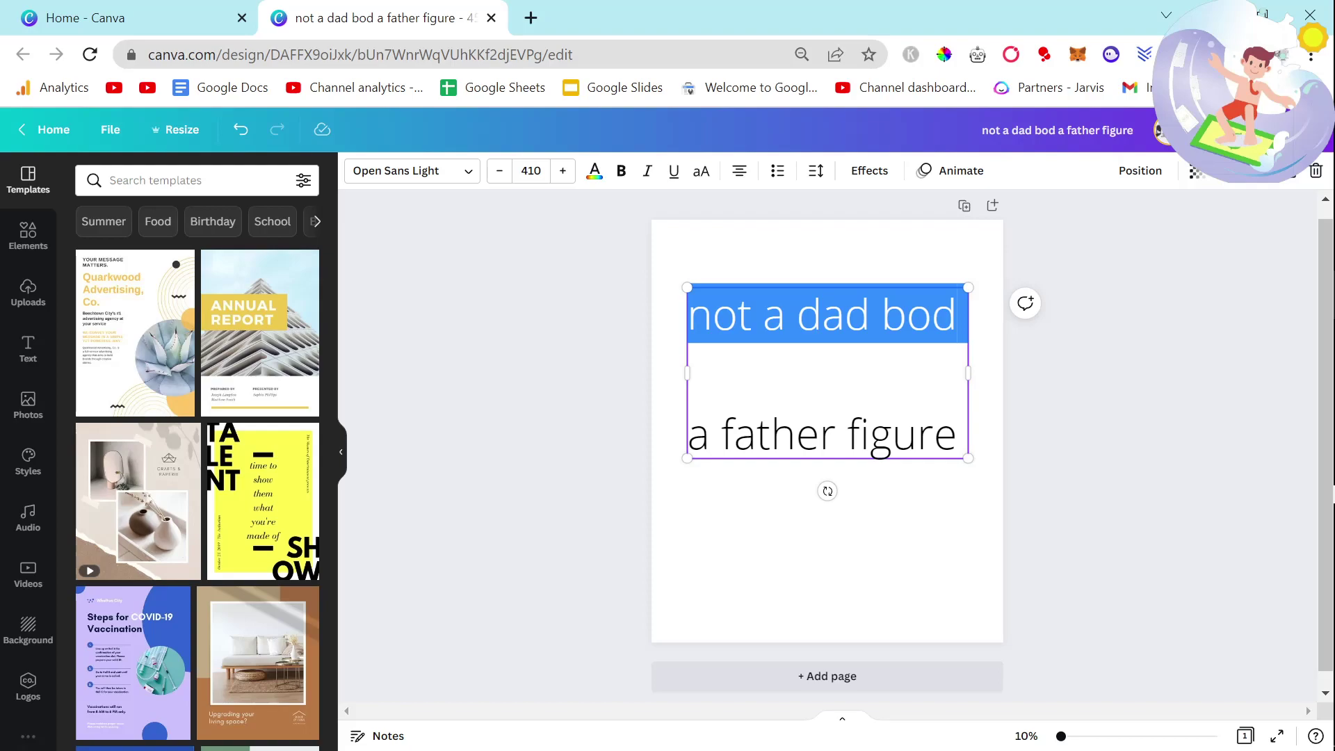
{"action": "double_click", "coordinate": [916, 433]}
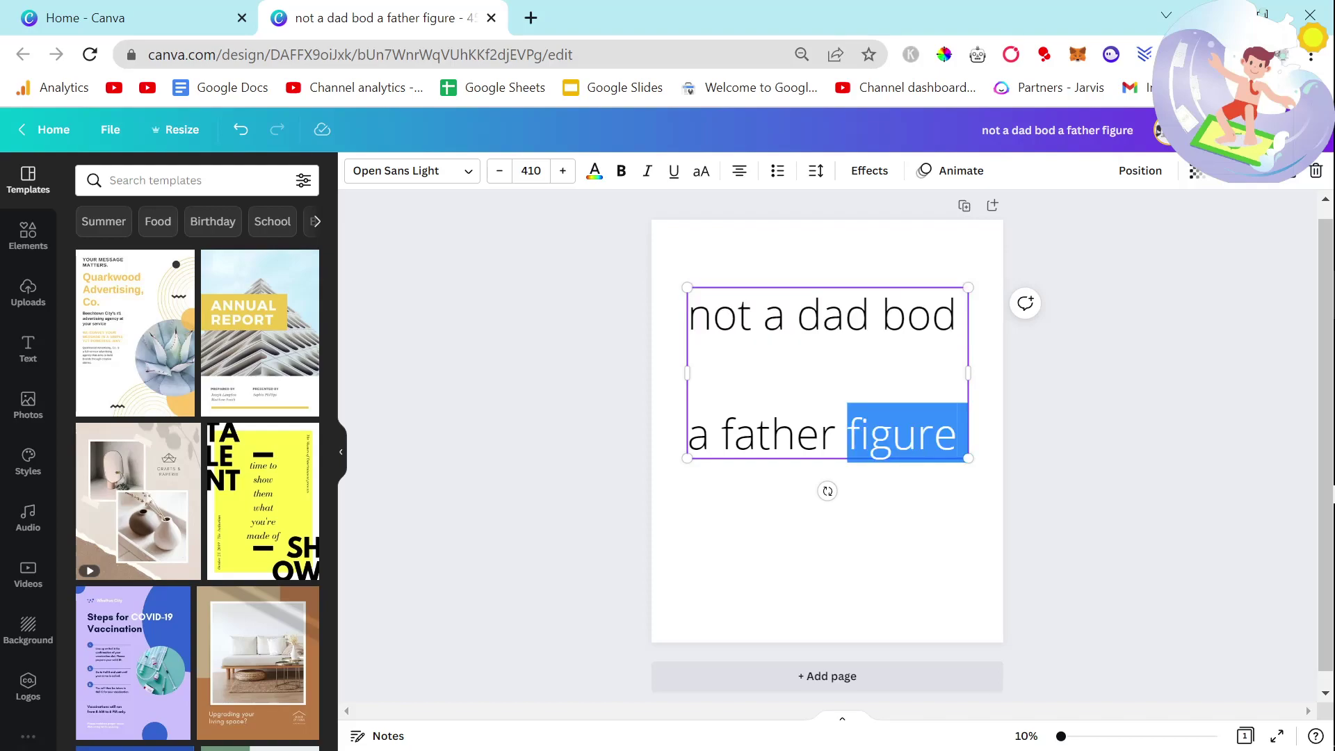
{"action": "left_click", "coordinate": [1097, 417]}
{"action": "left_click", "coordinate": [828, 381]}
{"action": "key", "text": "ctrl+a"}
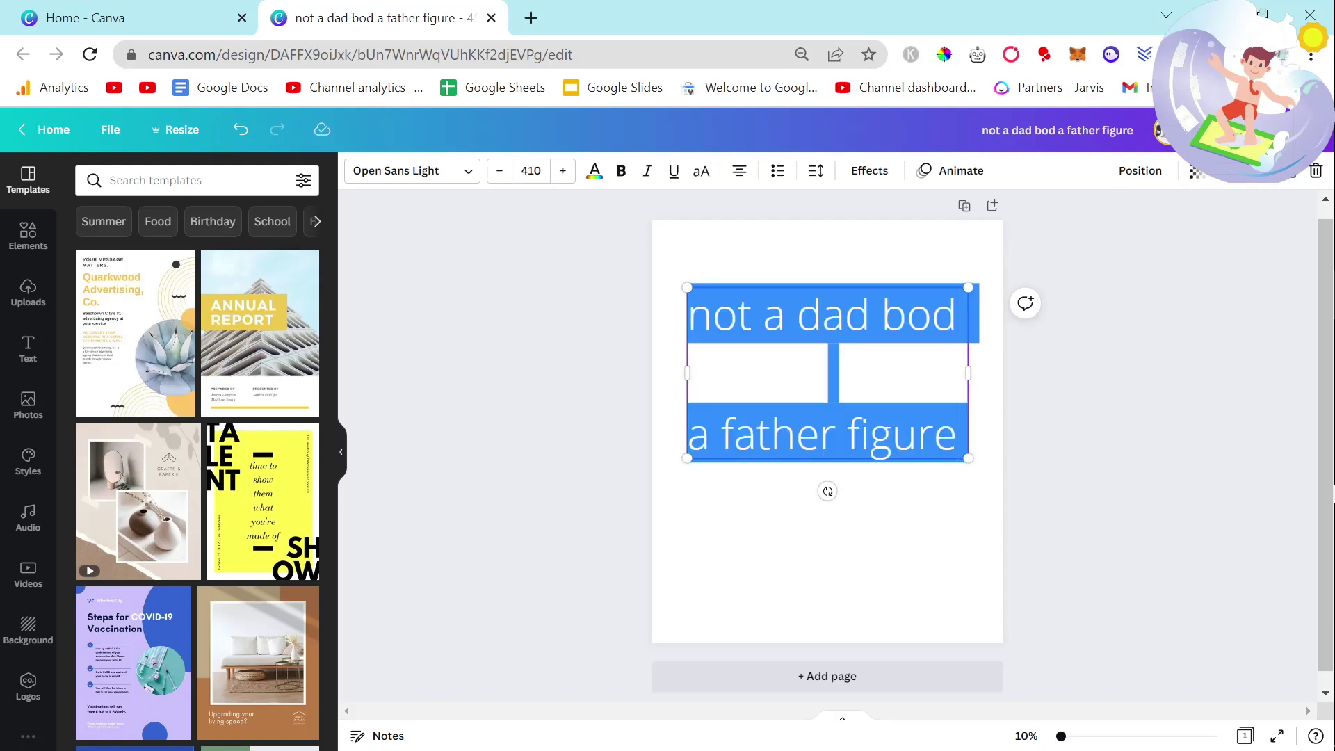
{"action": "left_click", "coordinate": [432, 180]}
{"action": "left_click", "coordinate": [202, 381]}
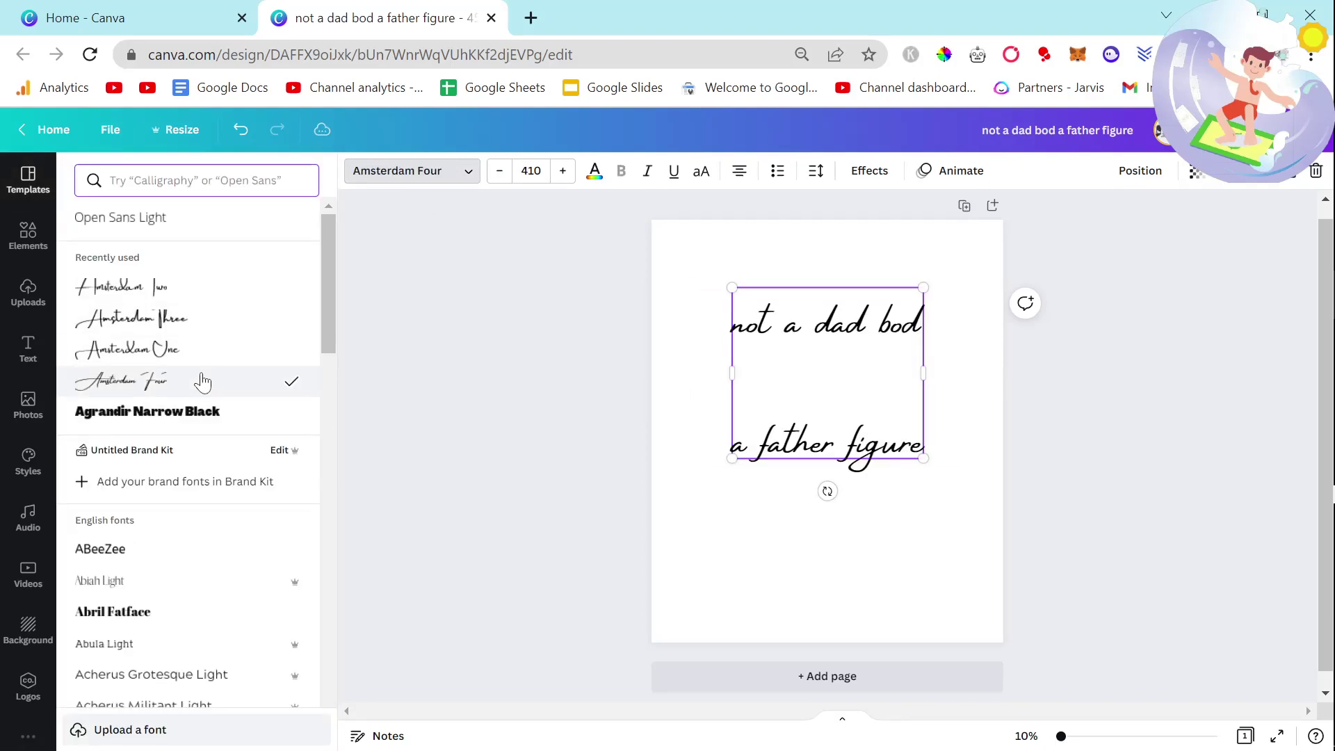
{"action": "left_click", "coordinate": [540, 369]}
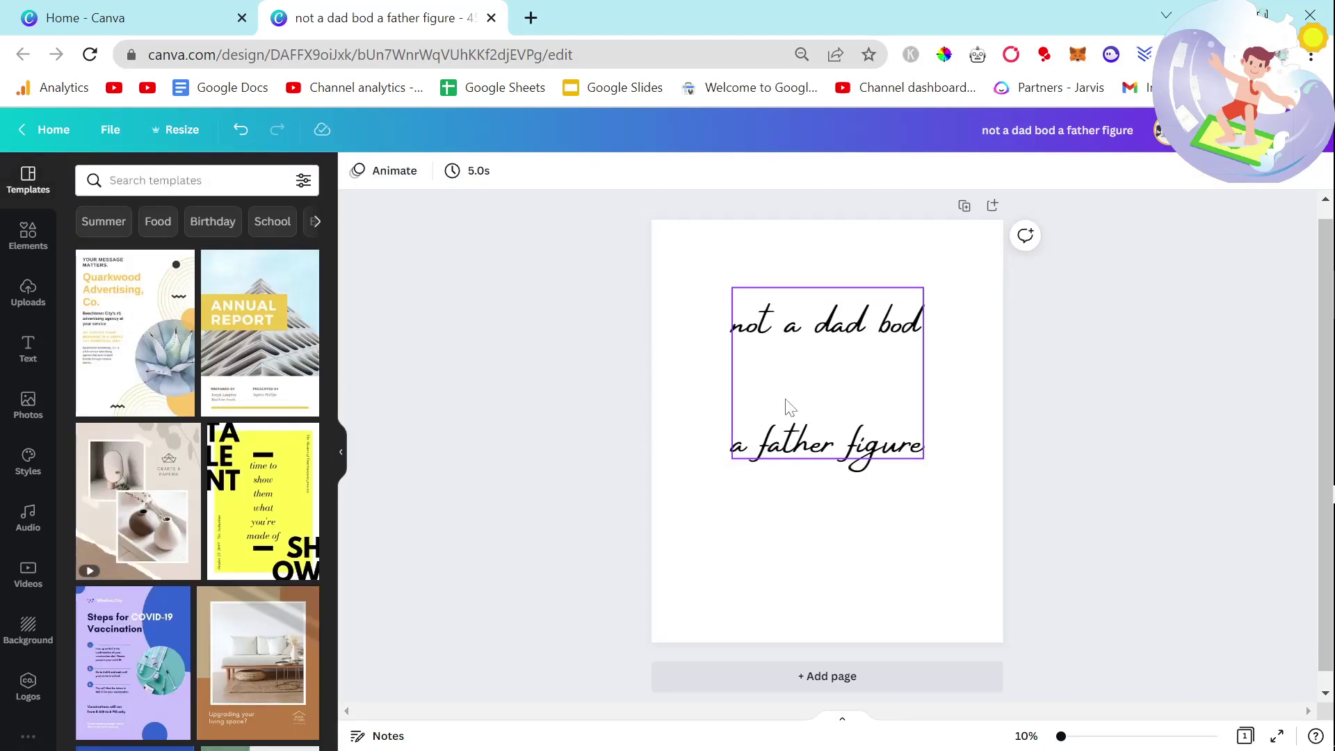
Enlarge the script text to about size 588 and reposition it to span most of the page width
{"action": "left_click_drag", "start_coordinate": [787, 373], "coordinate": [751, 348]}
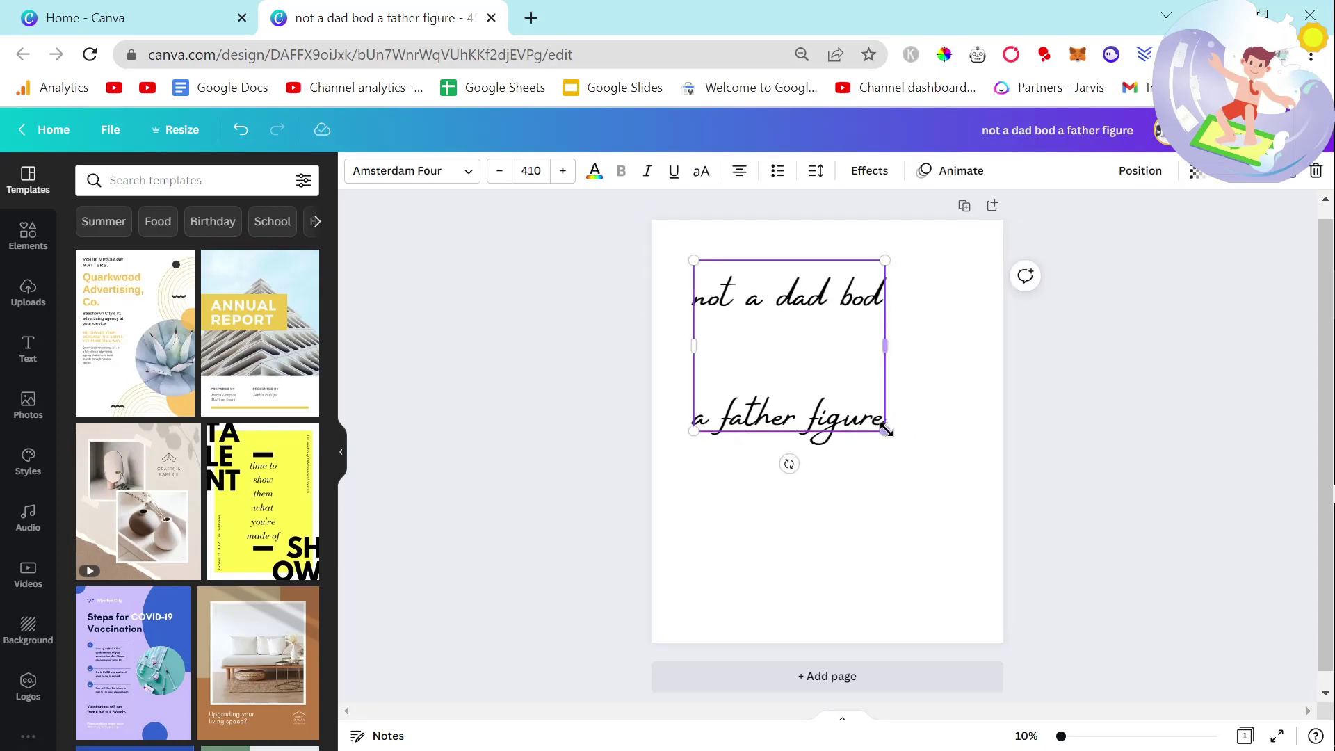
{"action": "left_click_drag", "start_coordinate": [897, 426], "coordinate": [971, 497]}
{"action": "left_click_drag", "start_coordinate": [897, 456], "coordinate": [894, 473]}
{"action": "left_click", "coordinate": [1085, 464]}
{"action": "left_click", "coordinate": [873, 456]}
{"action": "left_click", "coordinate": [1015, 445]}
{"action": "left_click", "coordinate": [910, 387]}
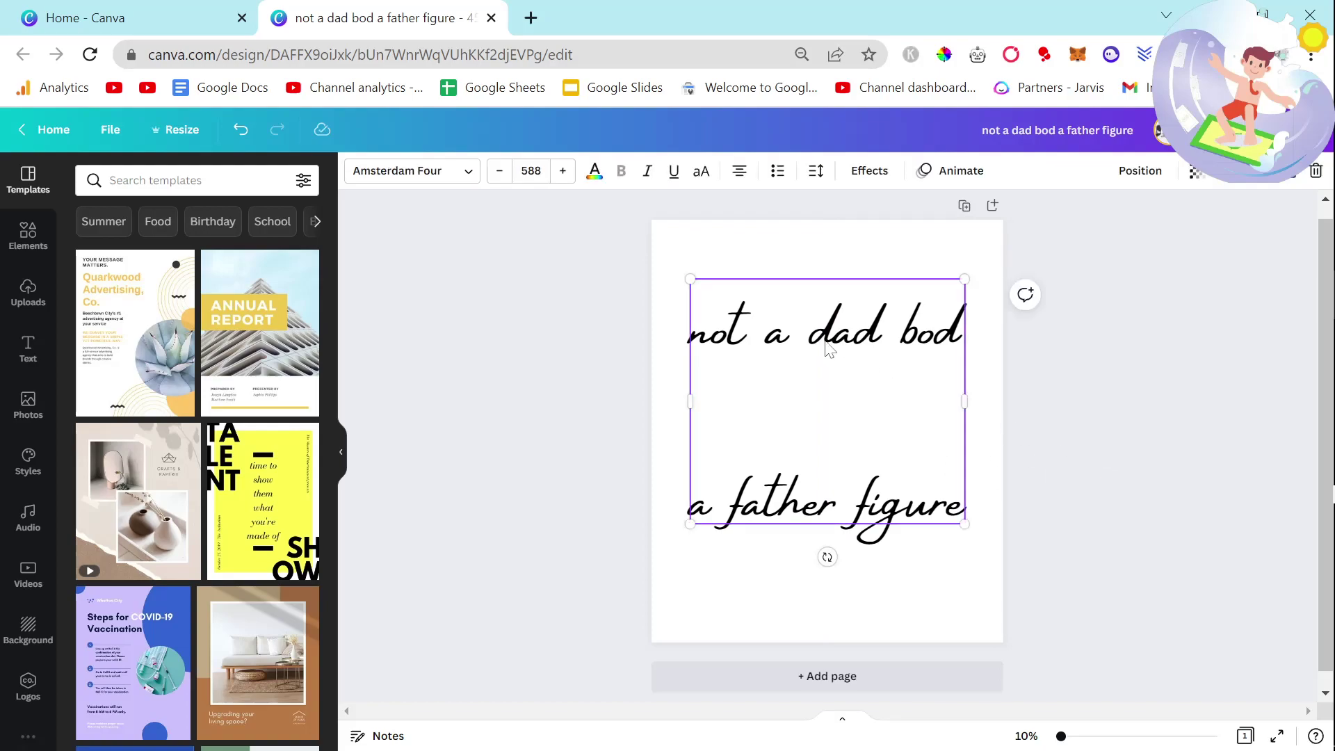
{"action": "left_click_drag", "start_coordinate": [825, 347], "coordinate": [821, 353]}
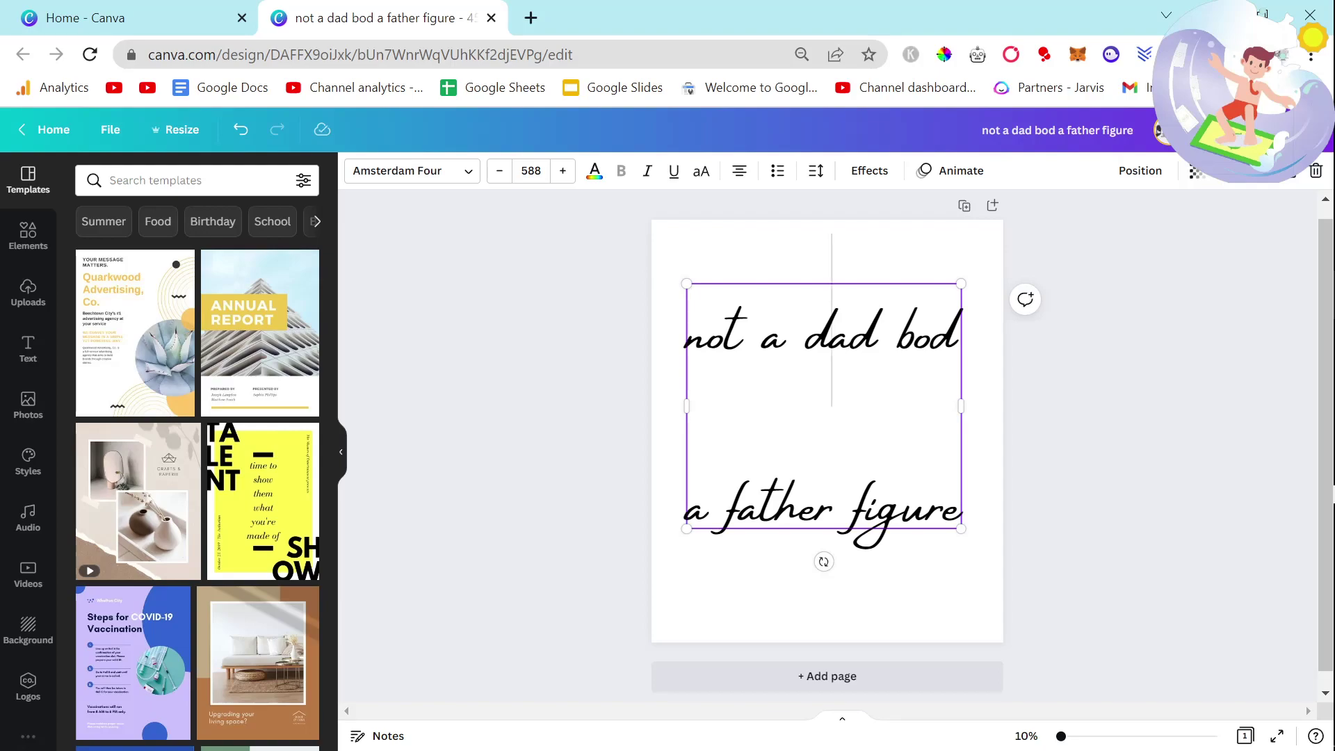
{"action": "left_click", "coordinate": [585, 280]}
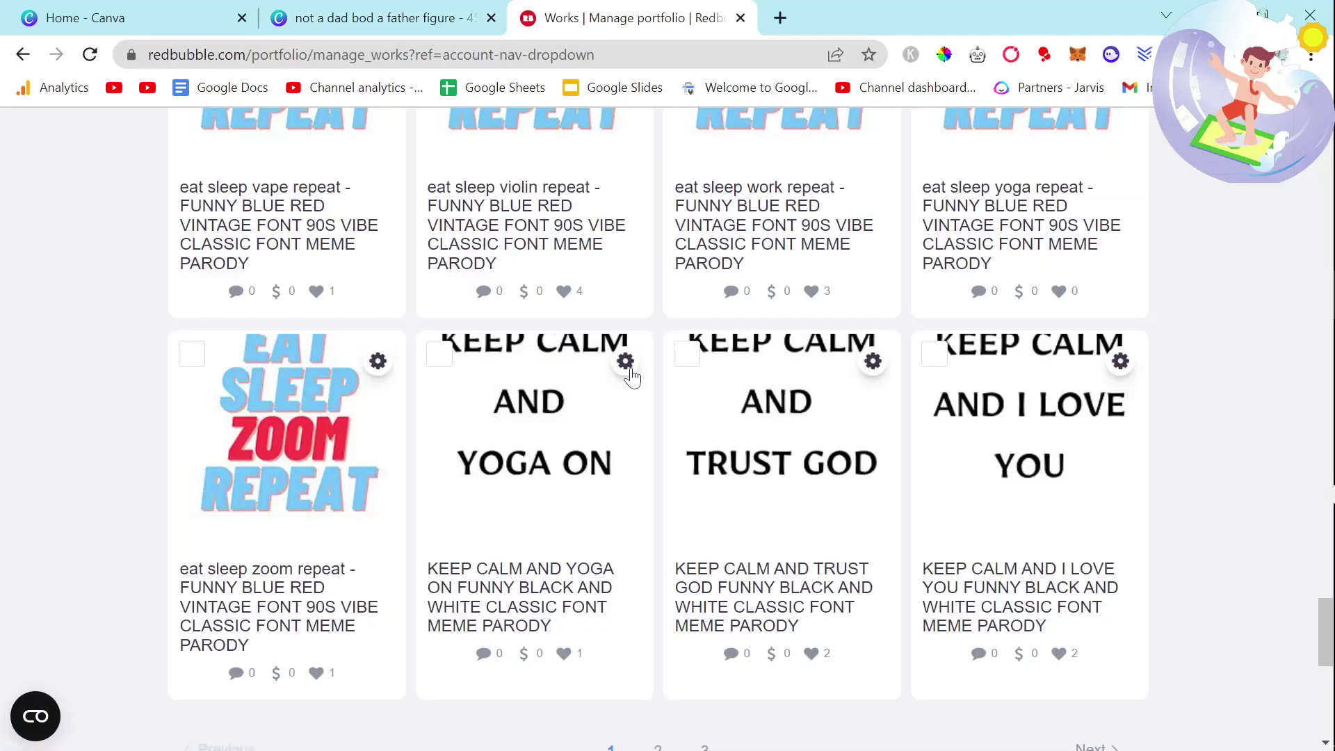
In the Redbubble portfolio, open product promotion for the "KEEP CALM AND YOGA ON" design and examine its product mockups
{"action": "left_click", "coordinate": [625, 361]}
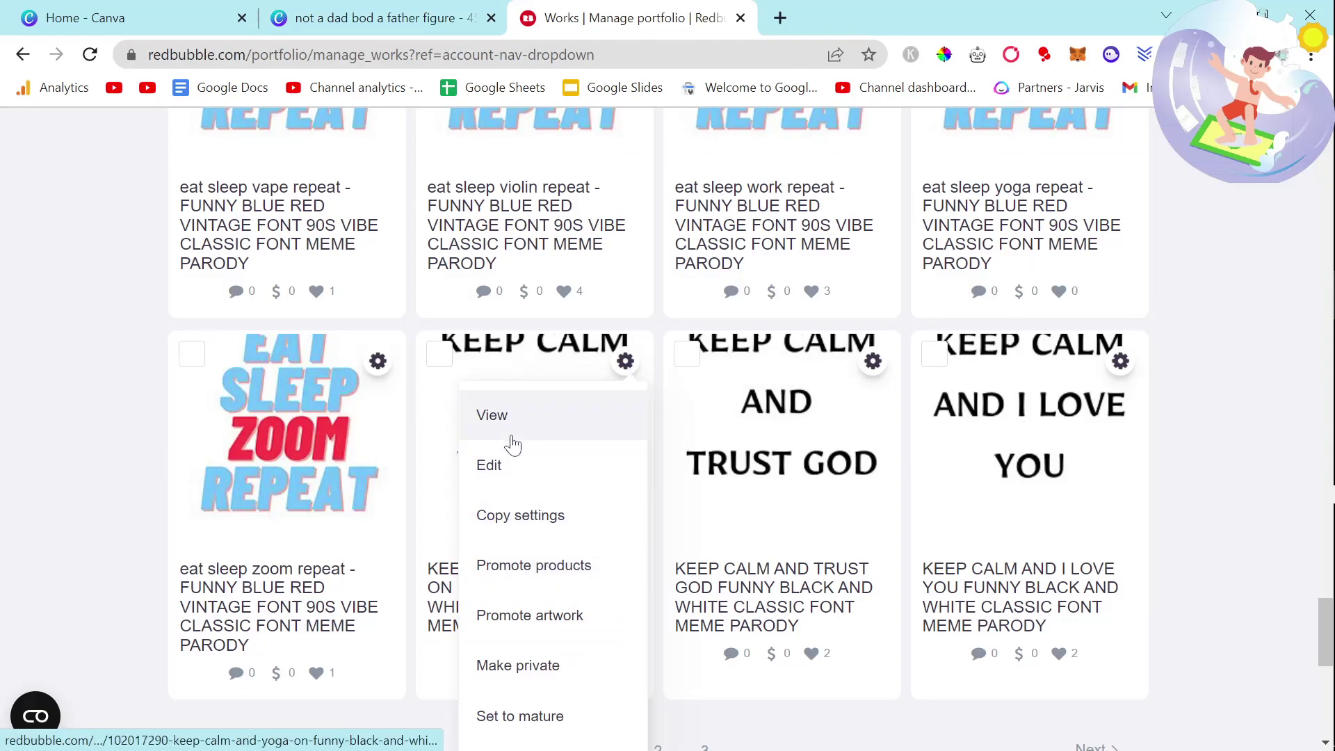
{"action": "left_click", "coordinate": [587, 581]}
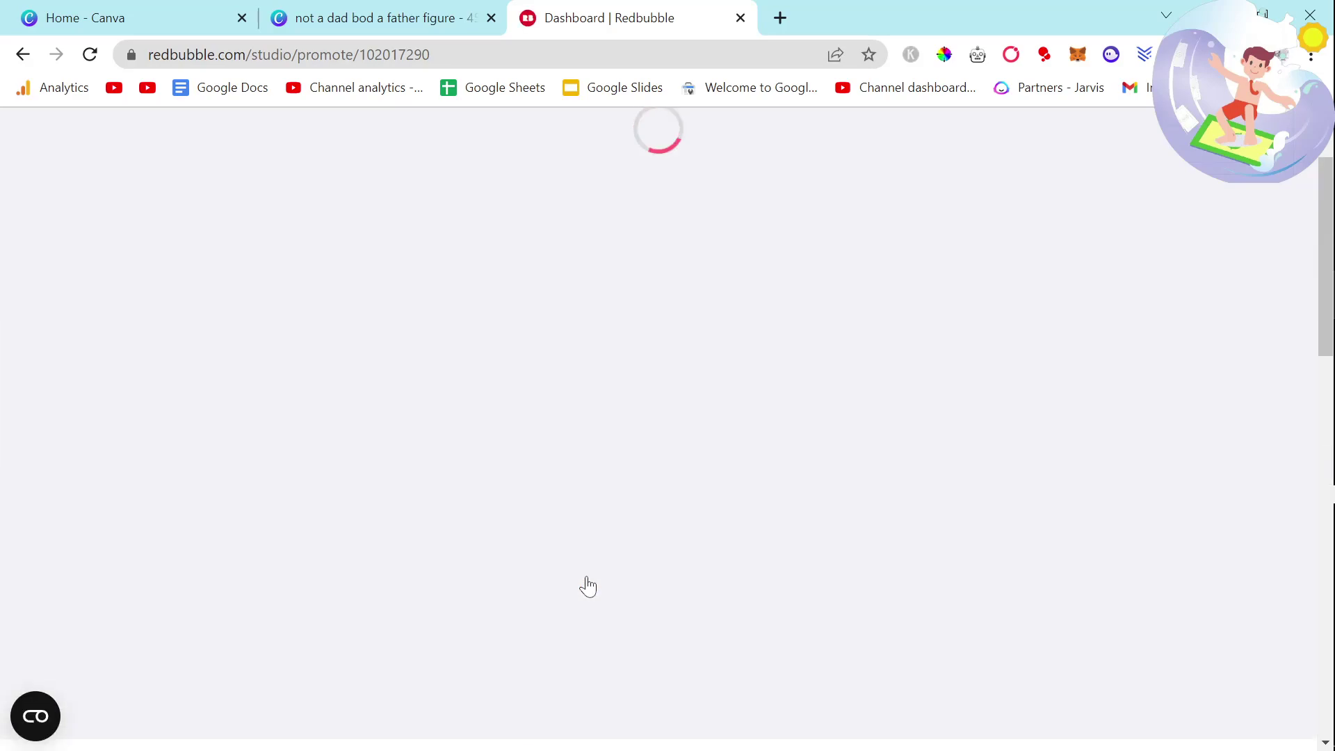
{"action": "scroll", "coordinate": [588, 586], "scroll_direction": "down", "scroll_amount": 12}
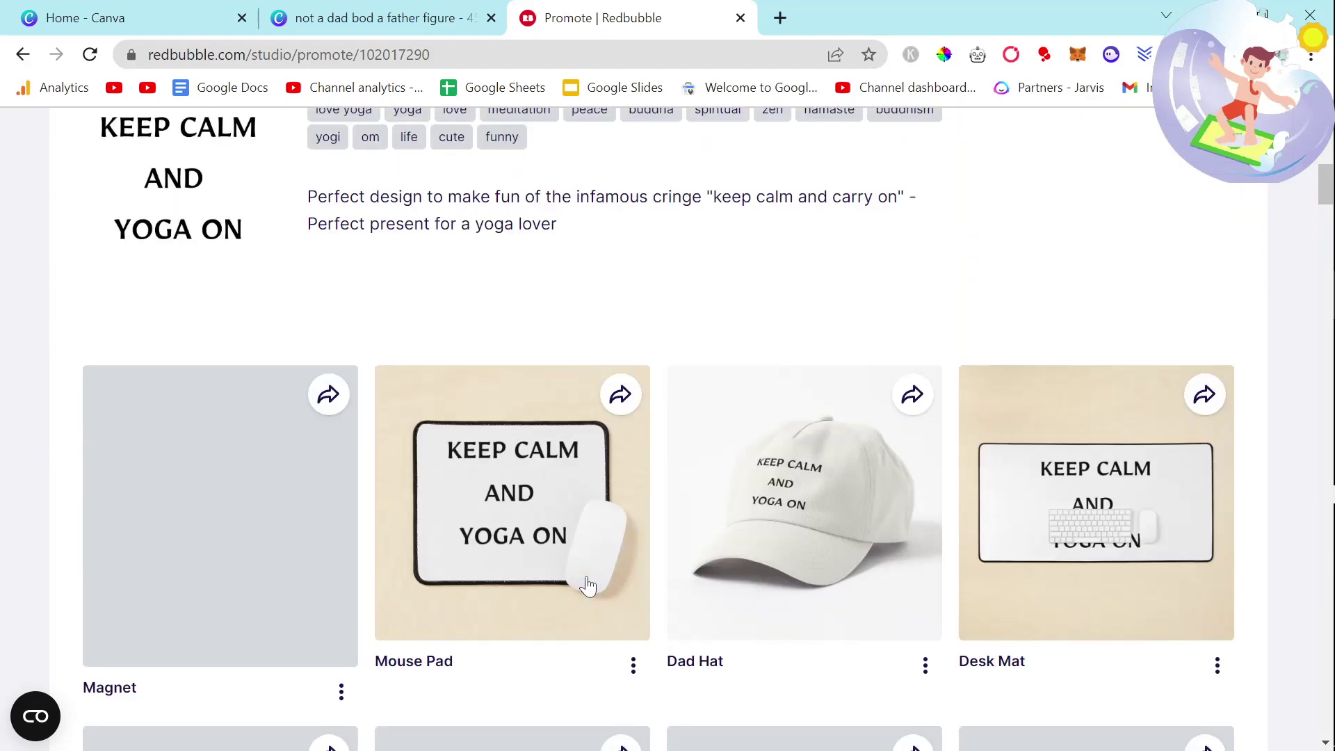
{"action": "scroll", "coordinate": [587, 586], "scroll_direction": "down", "scroll_amount": 4}
{"action": "scroll", "coordinate": [587, 586], "scroll_direction": "down", "scroll_amount": 6}
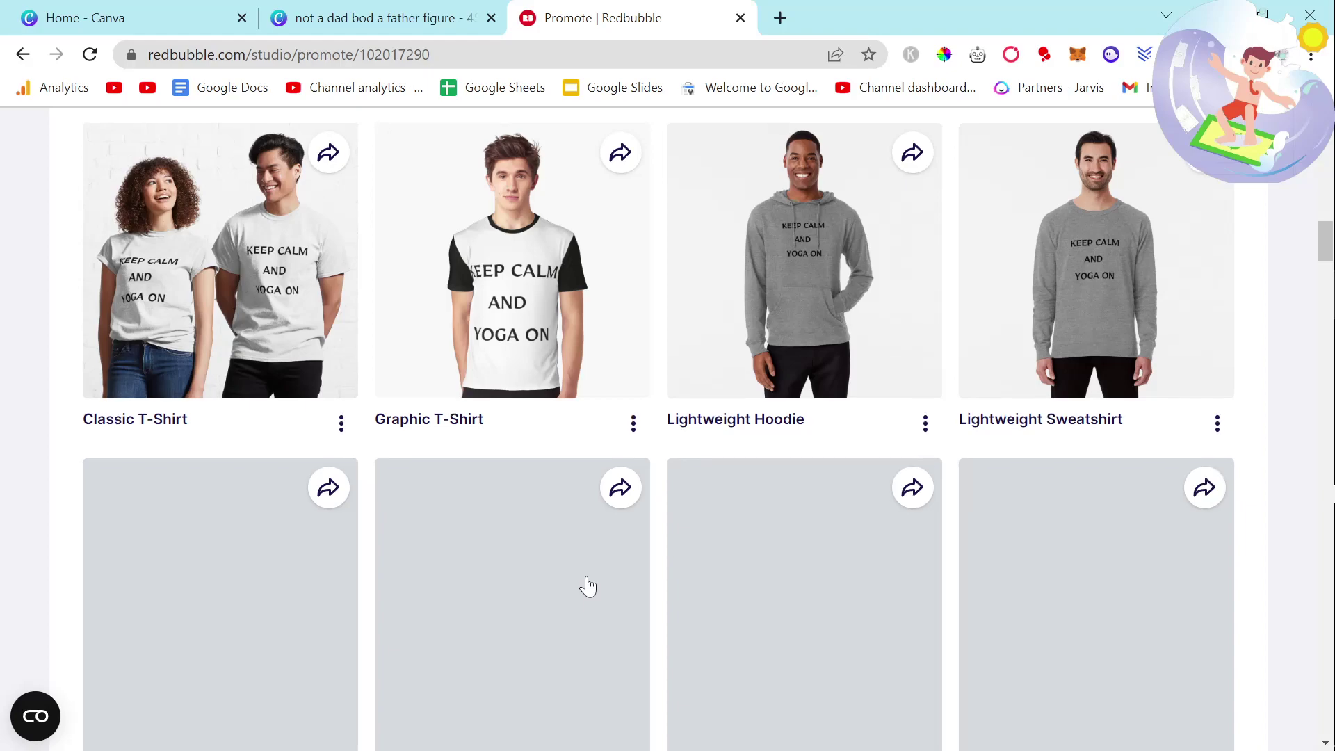
{"action": "scroll", "coordinate": [588, 586], "scroll_direction": "up", "scroll_amount": 8}
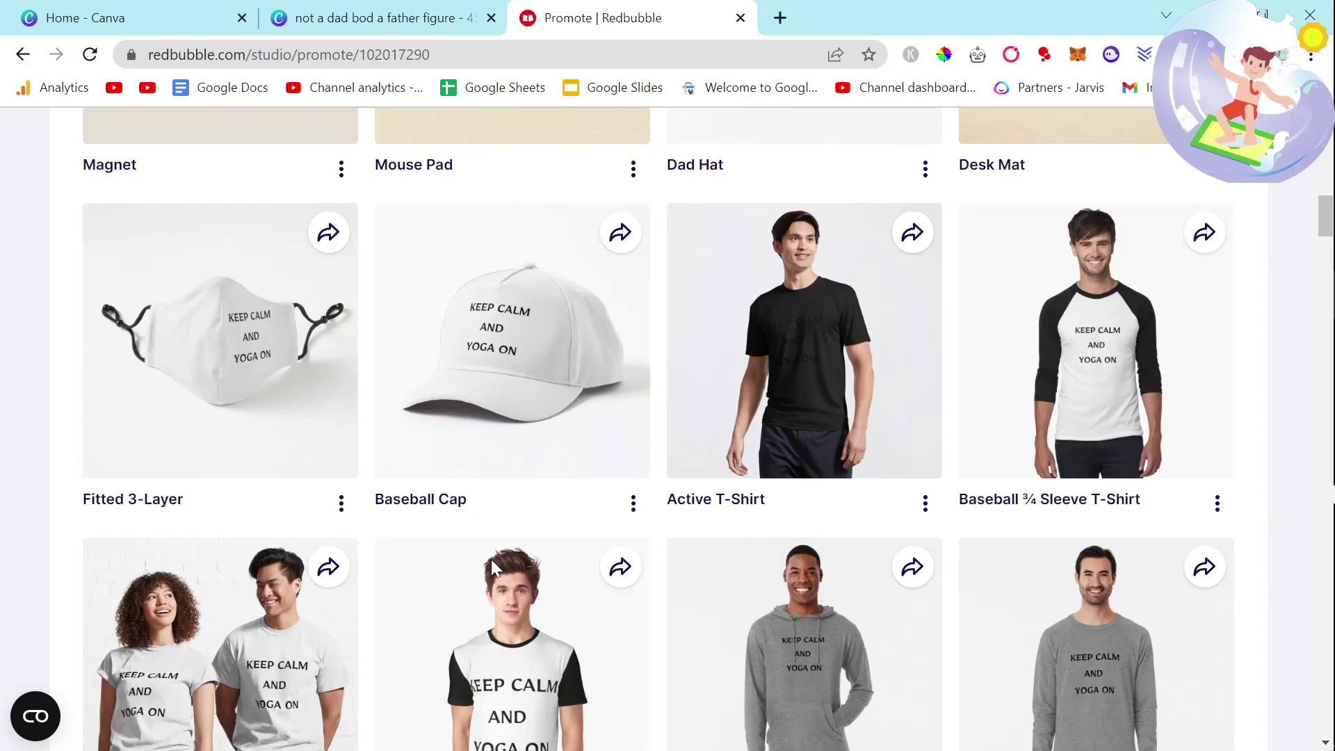
{"action": "scroll", "coordinate": [490, 559], "scroll_direction": "down", "scroll_amount": 8}
{"action": "scroll", "coordinate": [491, 559], "scroll_direction": "up", "scroll_amount": 3}
{"action": "scroll", "coordinate": [487, 560], "scroll_direction": "down", "scroll_amount": 15}
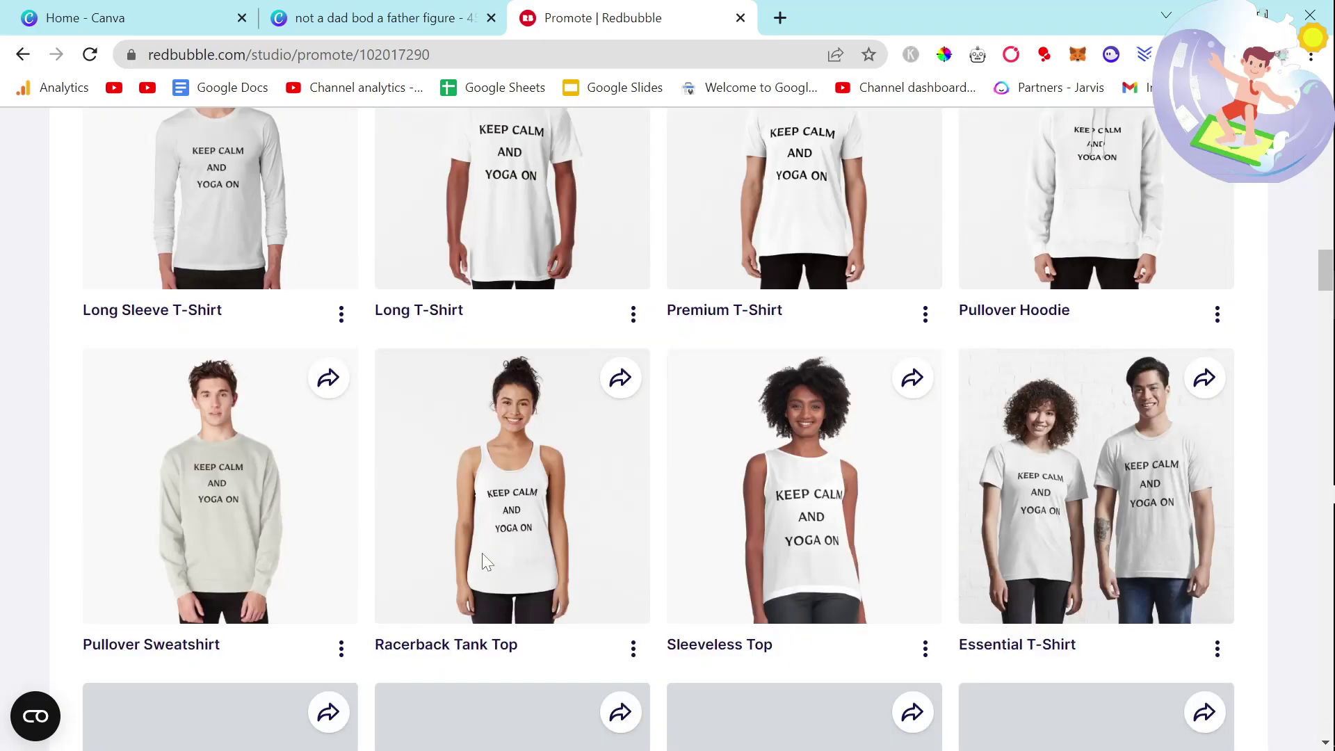
{"action": "scroll", "coordinate": [478, 549], "scroll_direction": "down", "scroll_amount": 4}
{"action": "scroll", "coordinate": [479, 548], "scroll_direction": "up", "scroll_amount": 1}
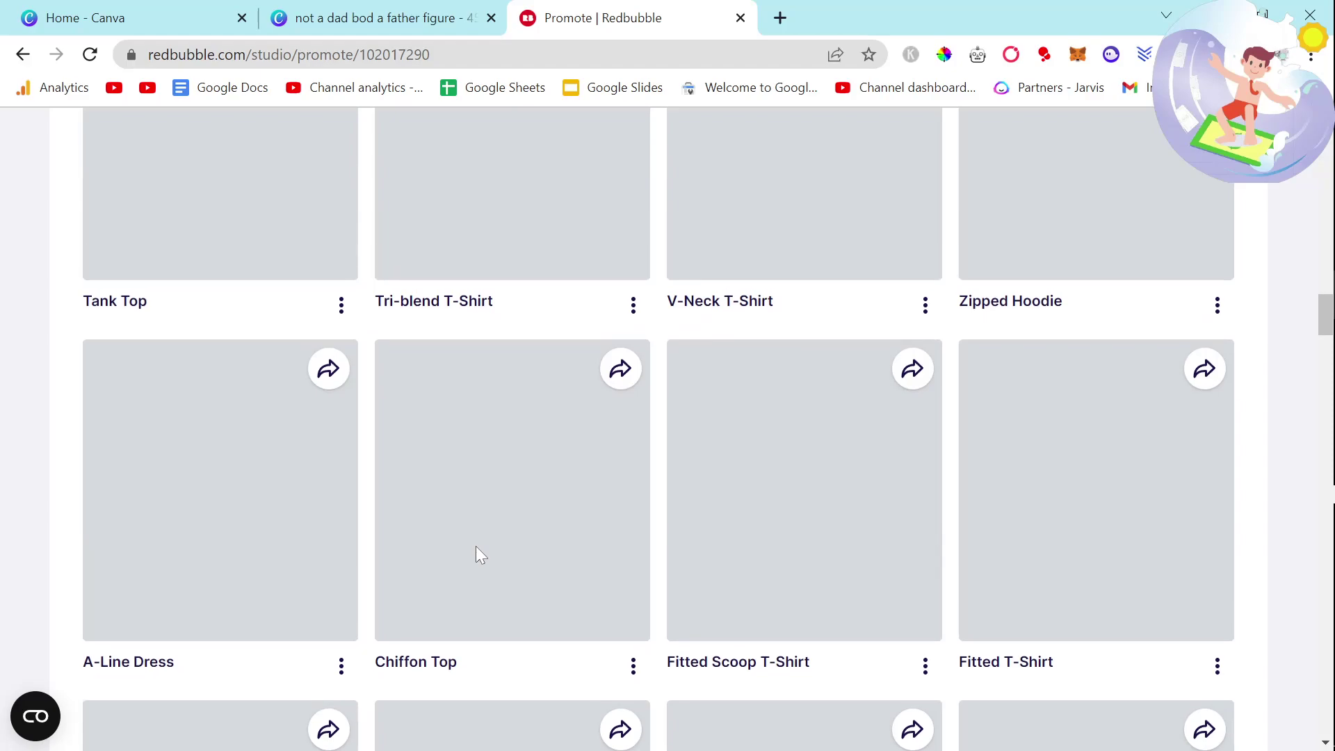
Switch back to the Canva design, apply a strong Neon glow effect to the two-line text, and shift it slightly upward
{"action": "scroll", "coordinate": [390, 424], "scroll_direction": "down", "scroll_amount": 14}
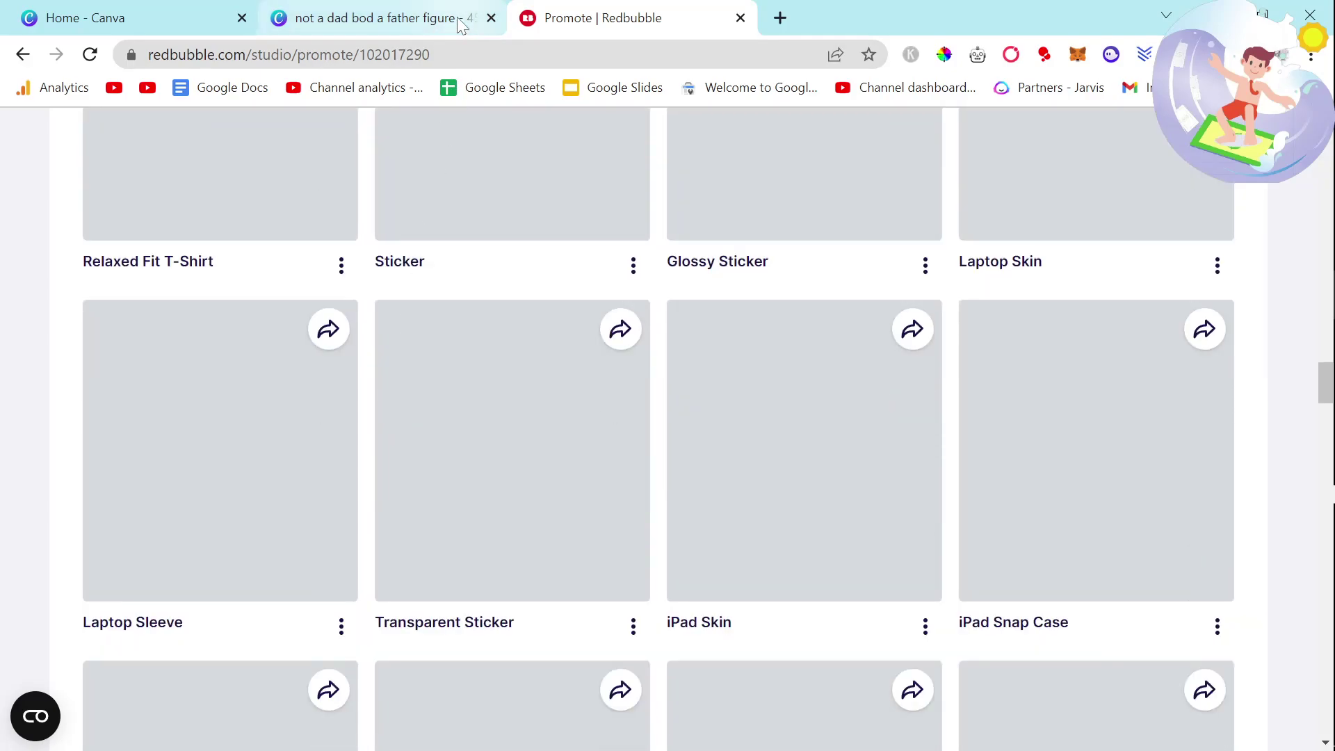
{"action": "left_click", "coordinate": [460, 26]}
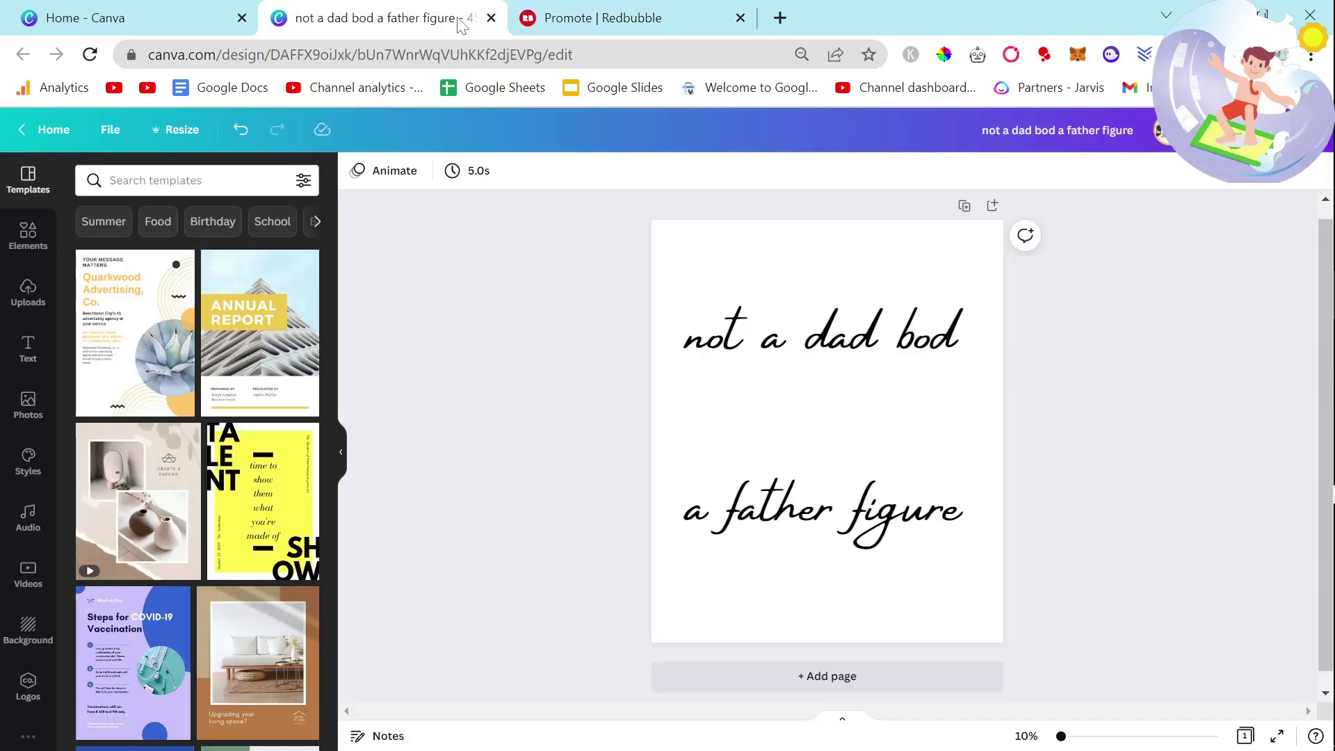
{"action": "left_click", "coordinate": [779, 349]}
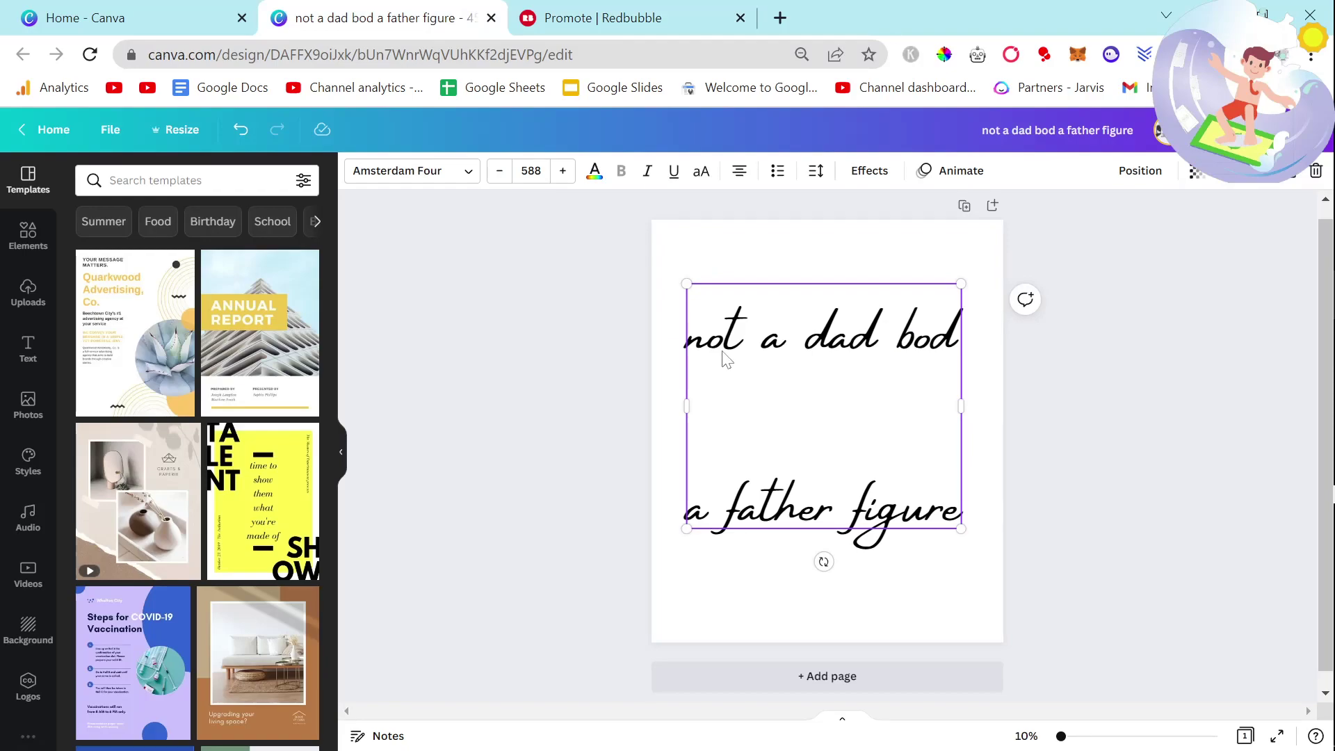
{"action": "left_click", "coordinate": [862, 180]}
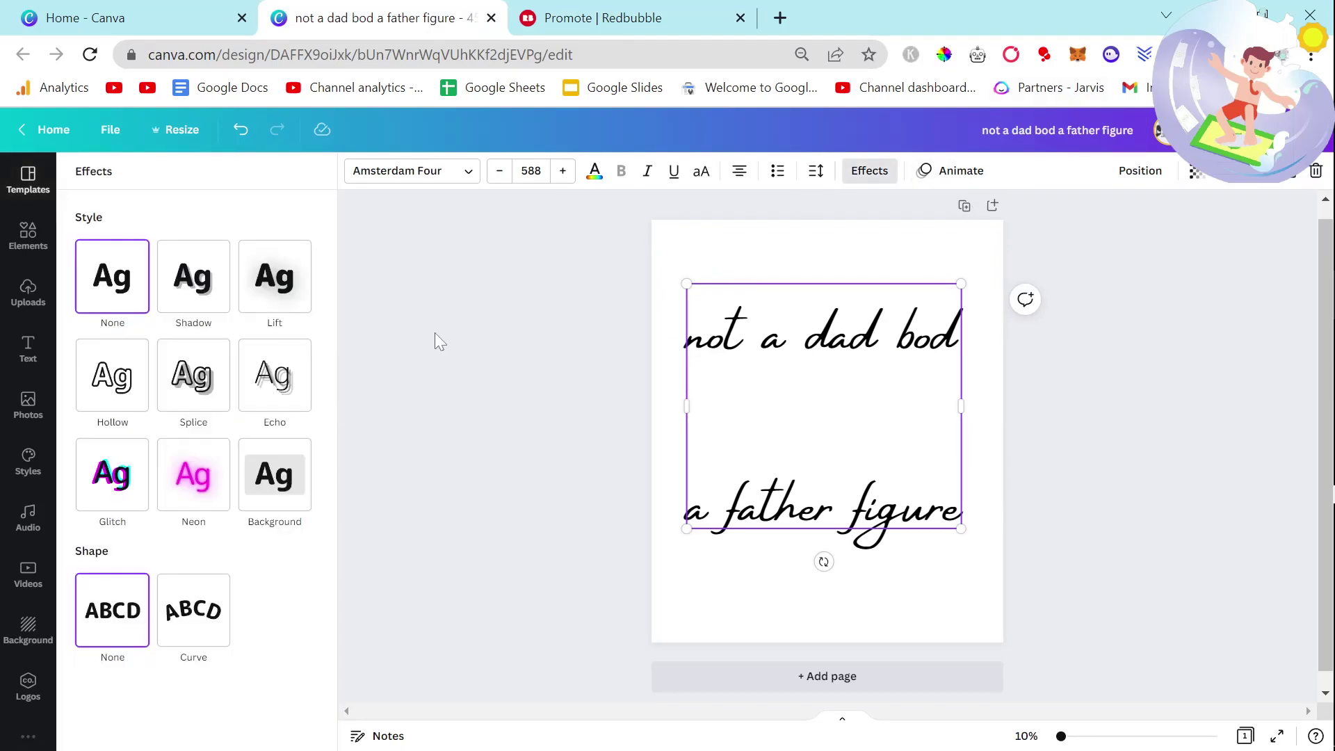
{"action": "left_click", "coordinate": [212, 478]}
{"action": "left_click_drag", "start_coordinate": [193, 568], "coordinate": [542, 575]}
{"action": "left_click", "coordinate": [542, 574]}
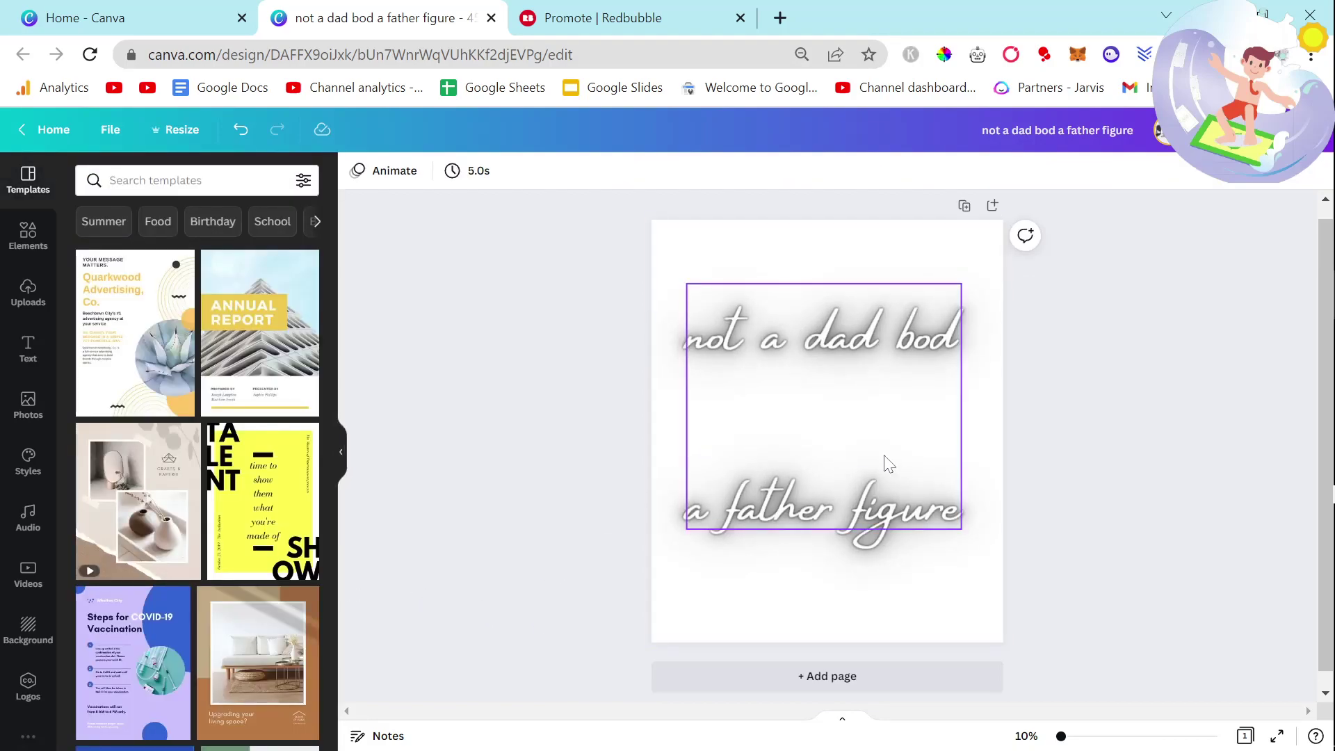
{"action": "left_click_drag", "start_coordinate": [906, 417], "coordinate": [904, 408]}
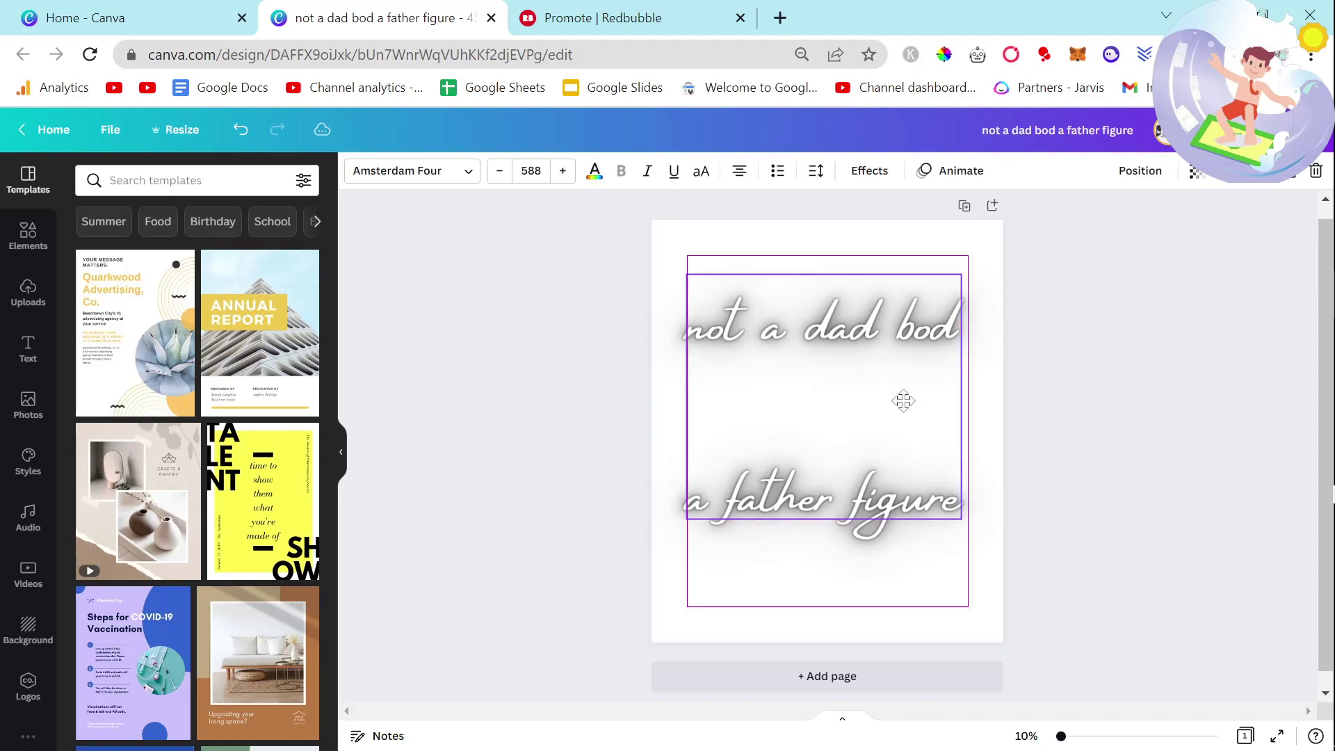
Download the design as a PNG and save it as "not a dad bod a father figure.png" in the designs folder
{"action": "left_click", "coordinate": [1293, 130]}
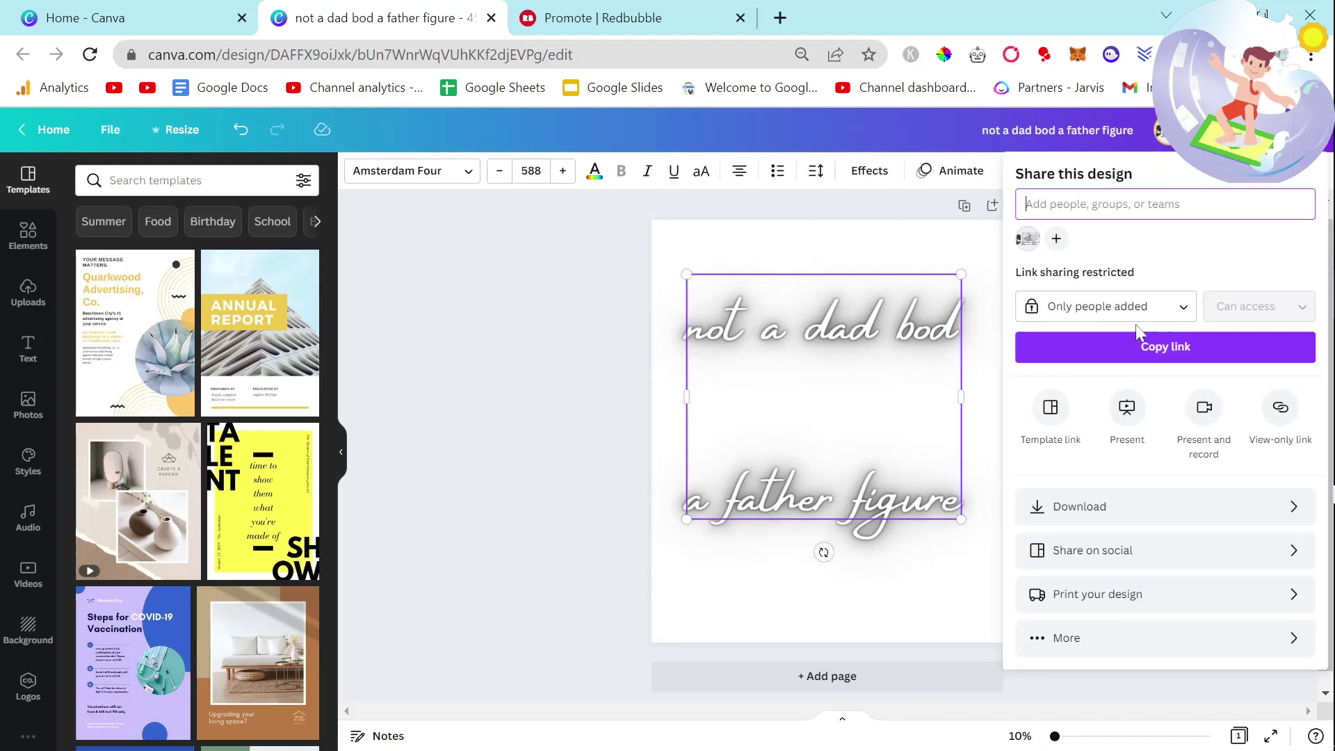
{"action": "left_click", "coordinate": [1096, 528]}
{"action": "left_click", "coordinate": [1022, 334]}
{"action": "left_click", "coordinate": [1147, 458]}
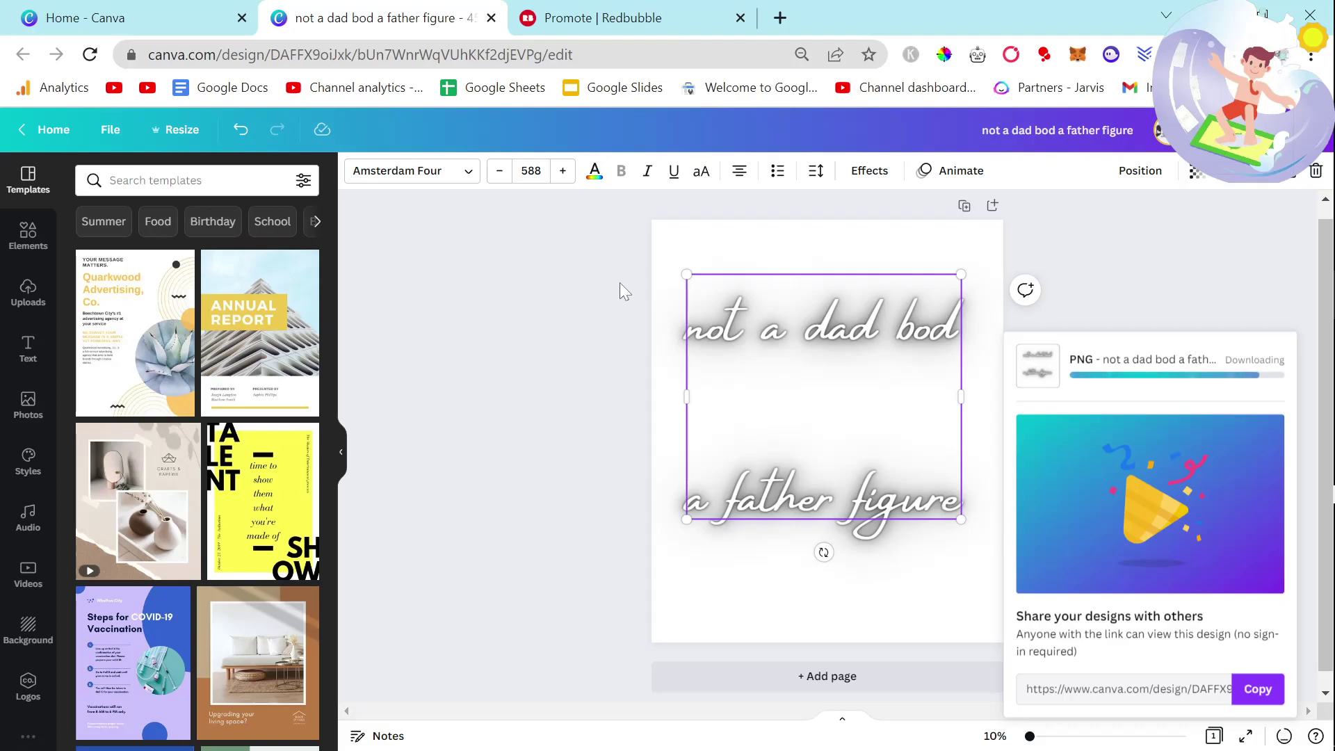
{"action": "left_click", "coordinate": [605, 21]}
{"action": "scroll", "coordinate": [1278, 429], "scroll_direction": "up", "scroll_amount": 5}
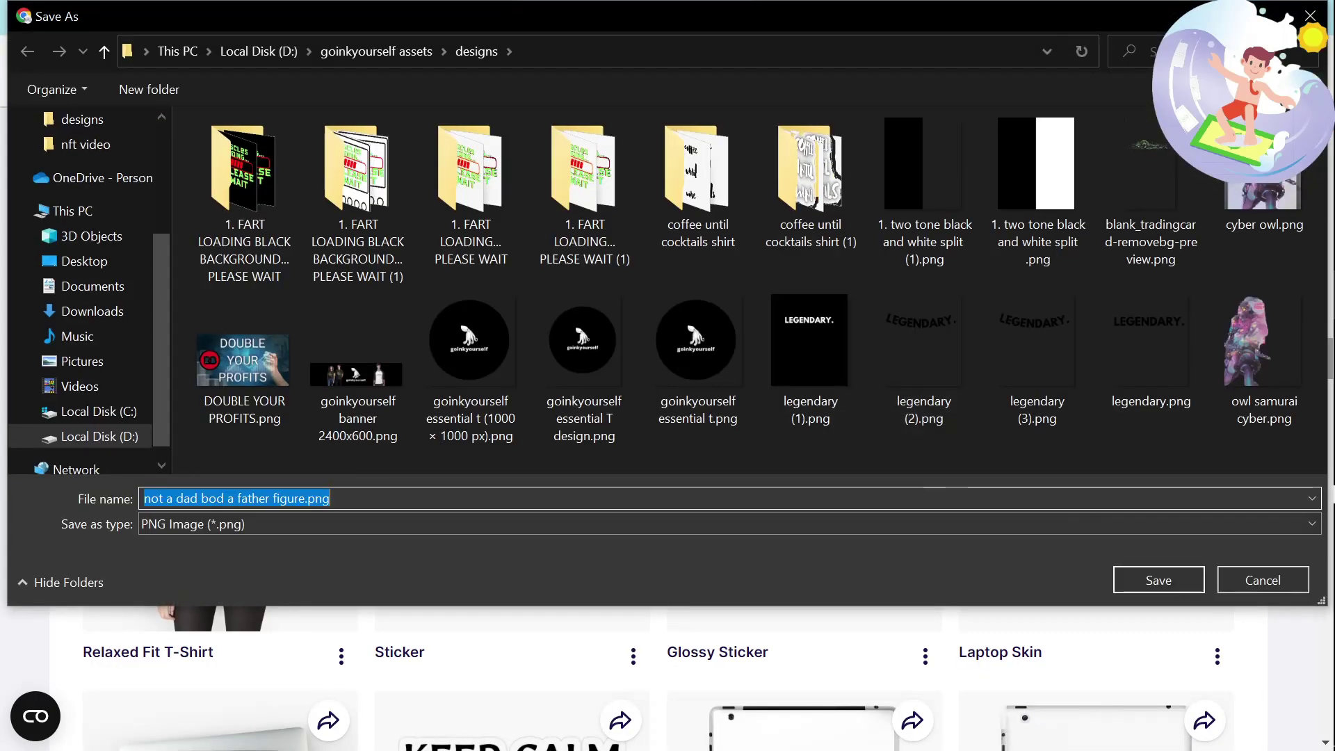
{"action": "left_click", "coordinate": [1178, 581]}
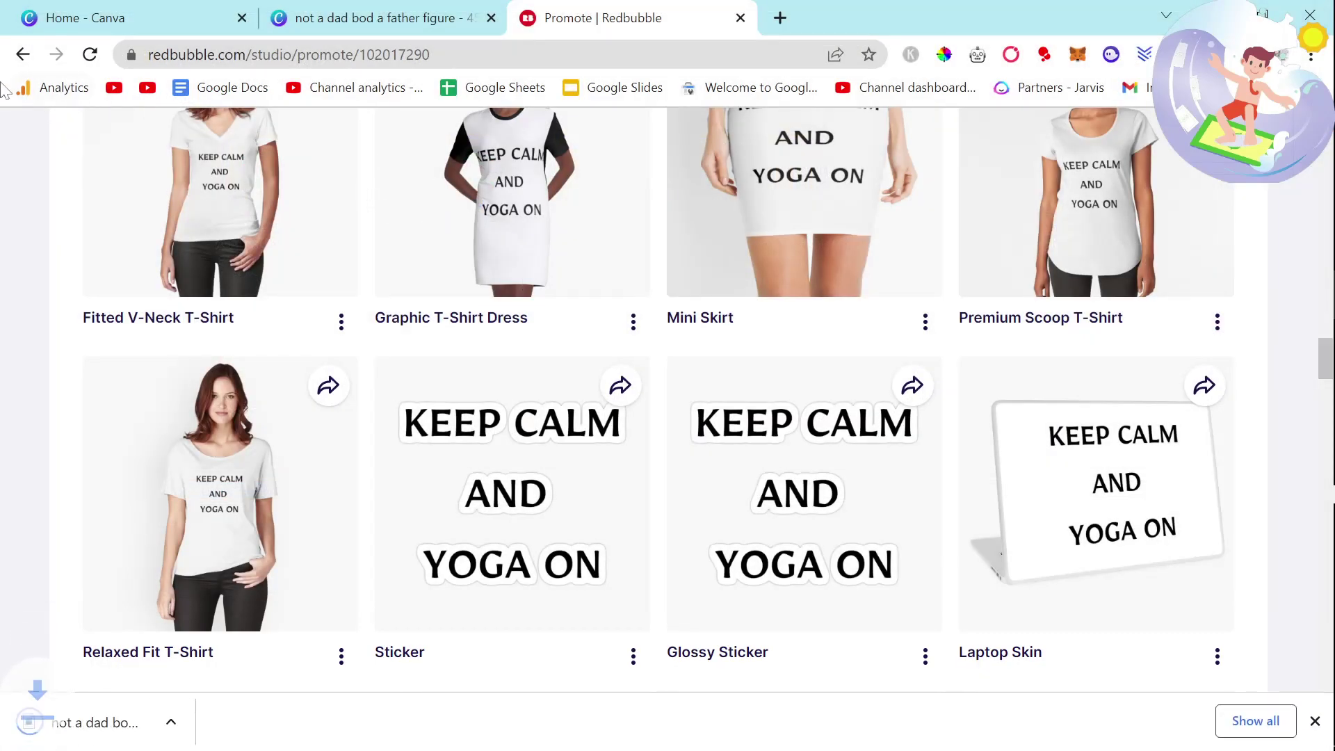
In the Redbubble portfolio, copy the settings of the "eat sleep quilt repeat" work into a new upload in a separate tab
{"action": "left_click", "coordinate": [22, 55]}
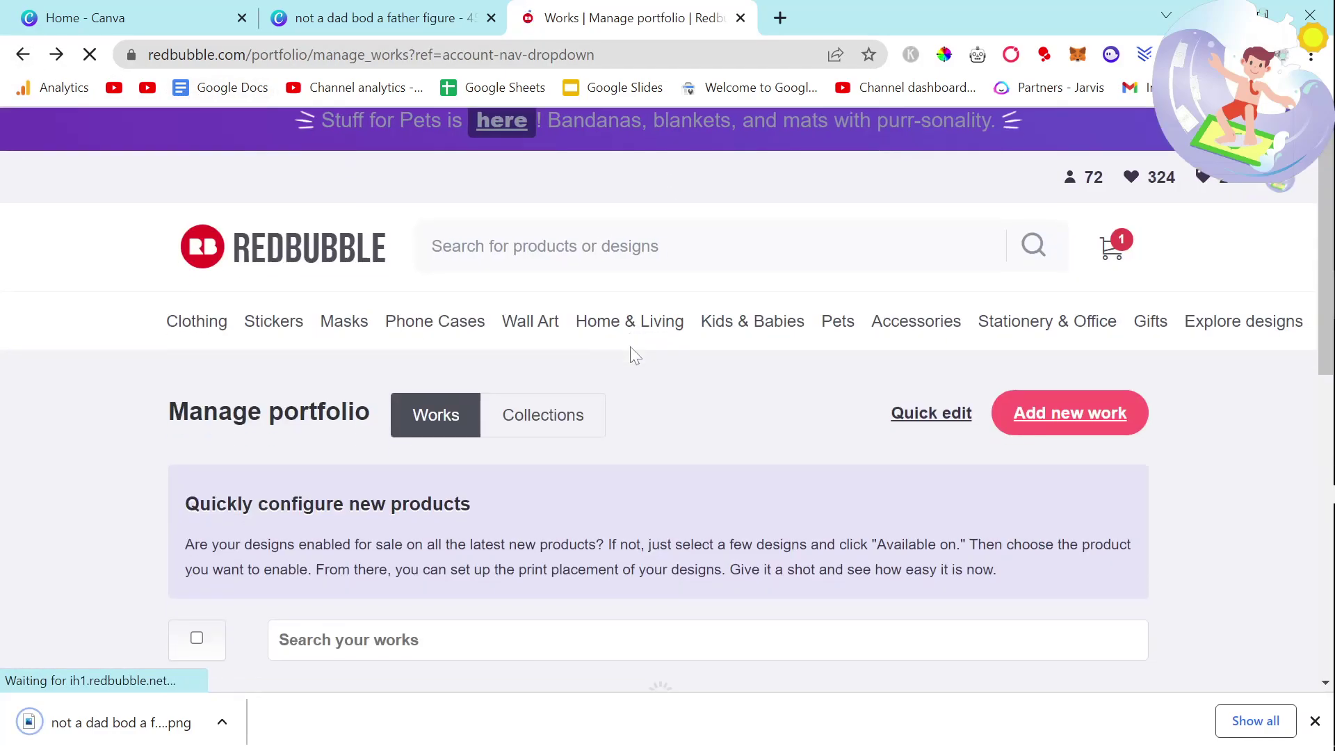
{"action": "scroll", "coordinate": [619, 424], "scroll_direction": "down", "scroll_amount": 15}
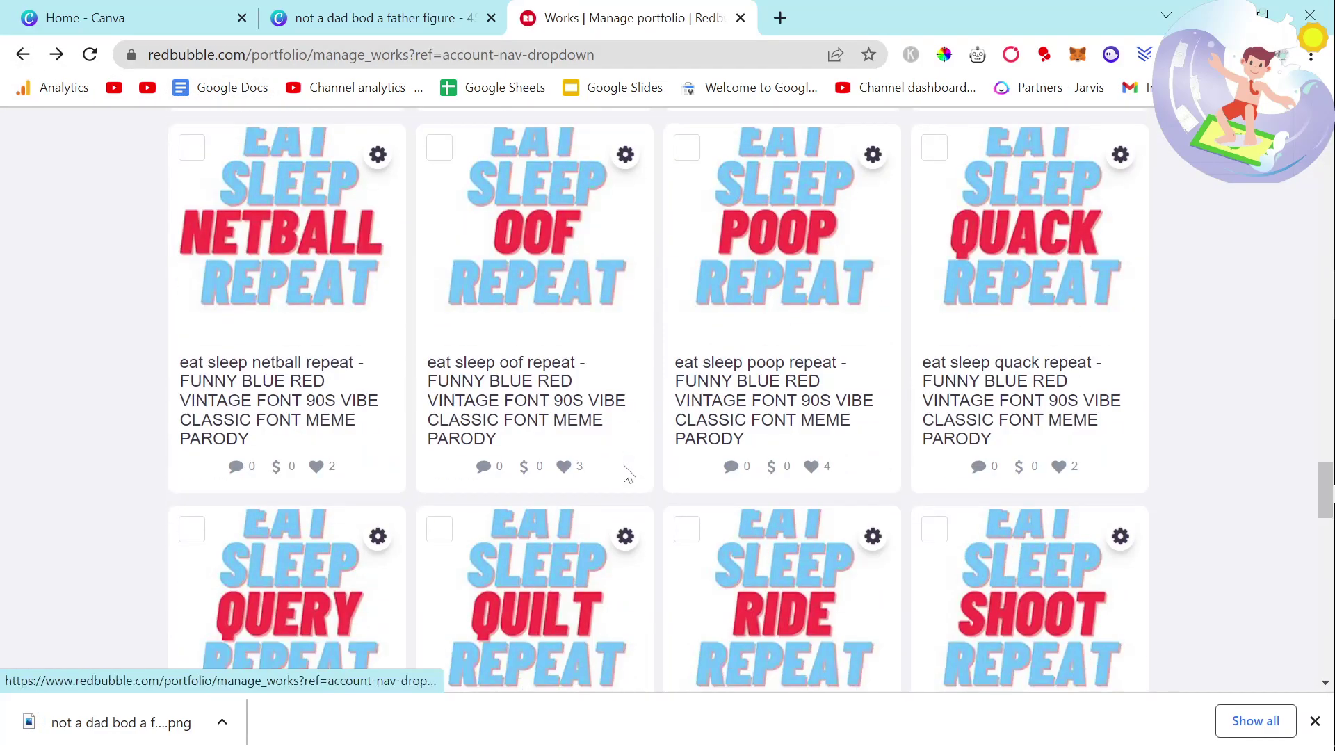
{"action": "scroll", "coordinate": [620, 477], "scroll_direction": "down", "scroll_amount": 6}
{"action": "scroll", "coordinate": [521, 462], "scroll_direction": "up", "scroll_amount": 3}
{"action": "scroll", "coordinate": [627, 332], "scroll_direction": "down", "scroll_amount": 1}
{"action": "left_click", "coordinate": [627, 333]}
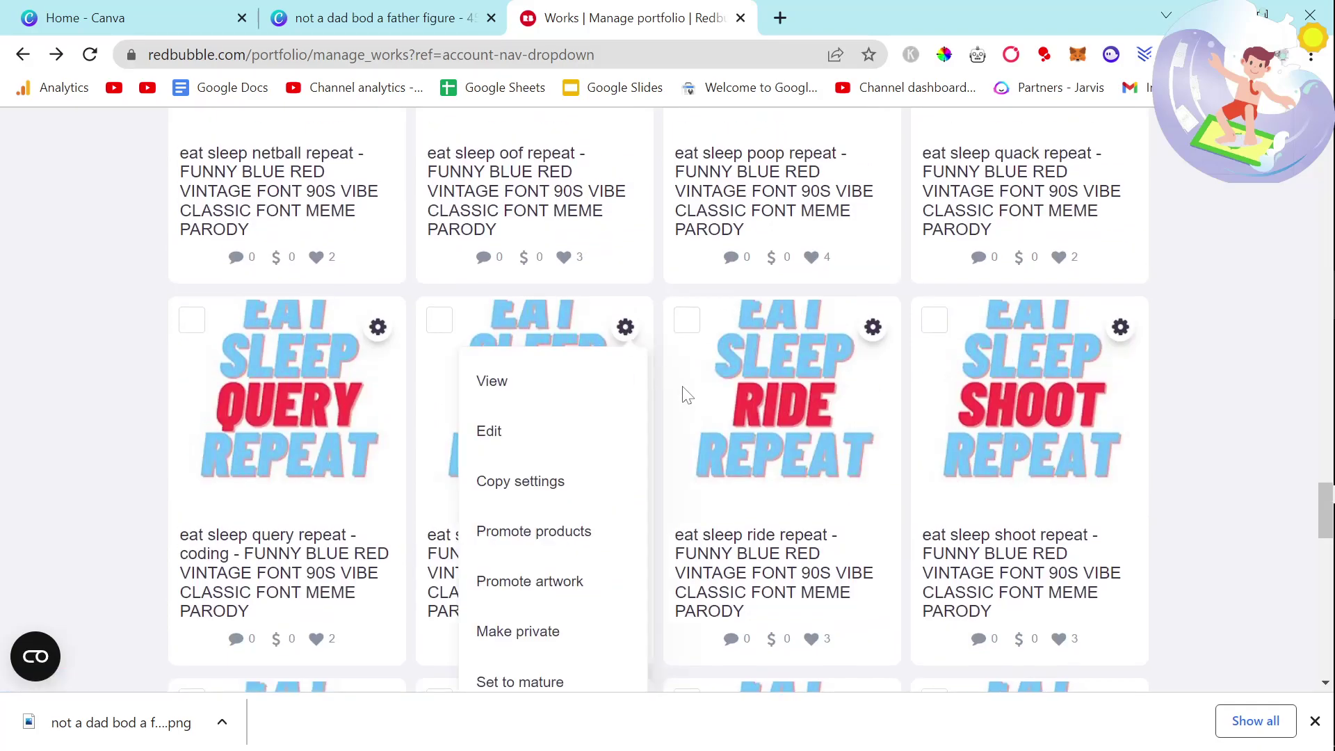
{"action": "right_click", "coordinate": [564, 484]}
{"action": "left_click", "coordinate": [658, 92]}
{"action": "left_click", "coordinate": [799, 20]}
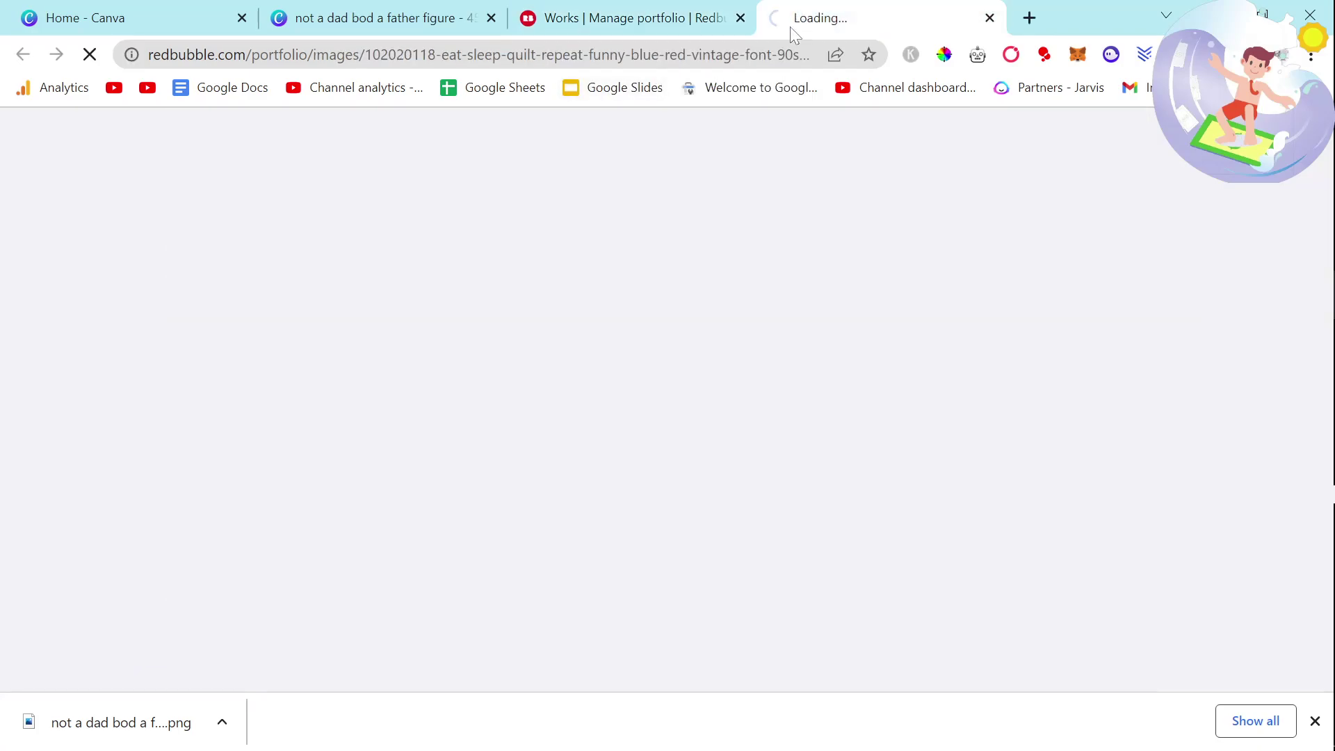
Replace all images of the copied work with the script-font "not a dad bod a father figure" PNG
{"action": "scroll", "coordinate": [397, 513], "scroll_direction": "down", "scroll_amount": 3}
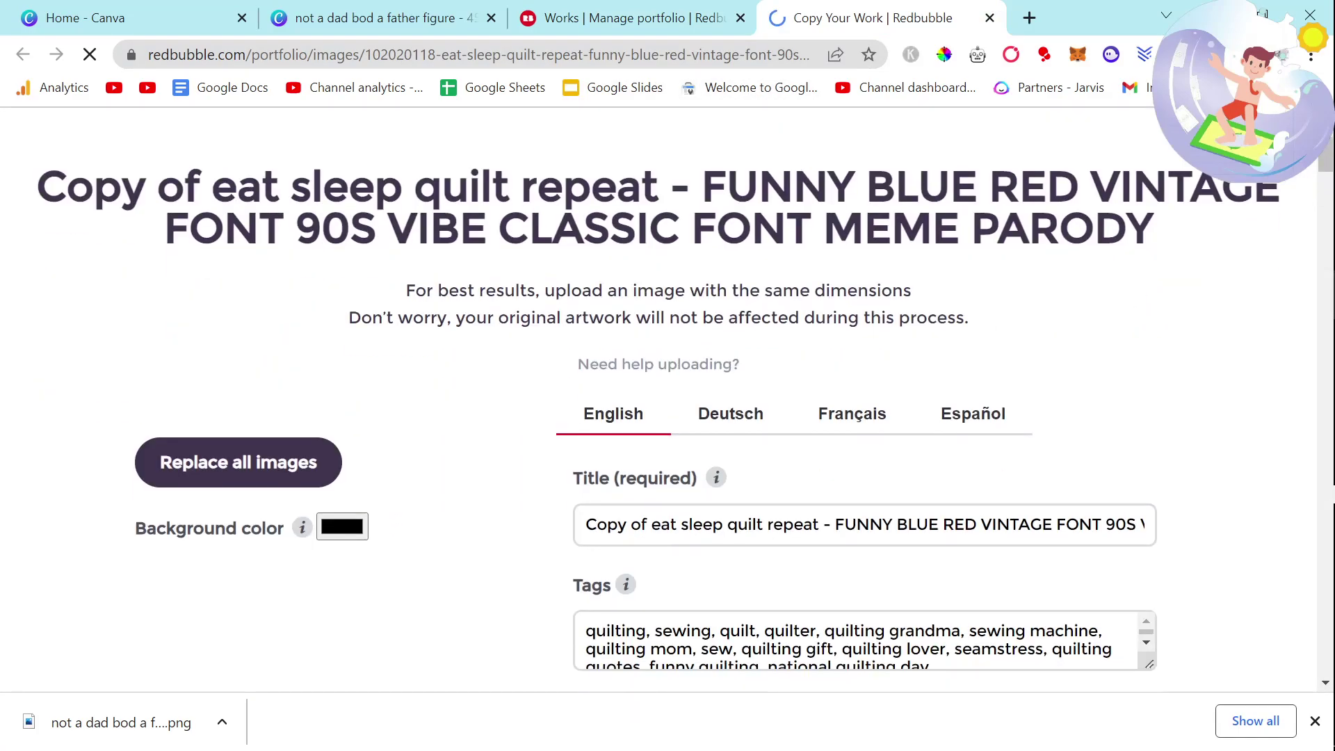
{"action": "scroll", "coordinate": [298, 588], "scroll_direction": "down", "scroll_amount": 4}
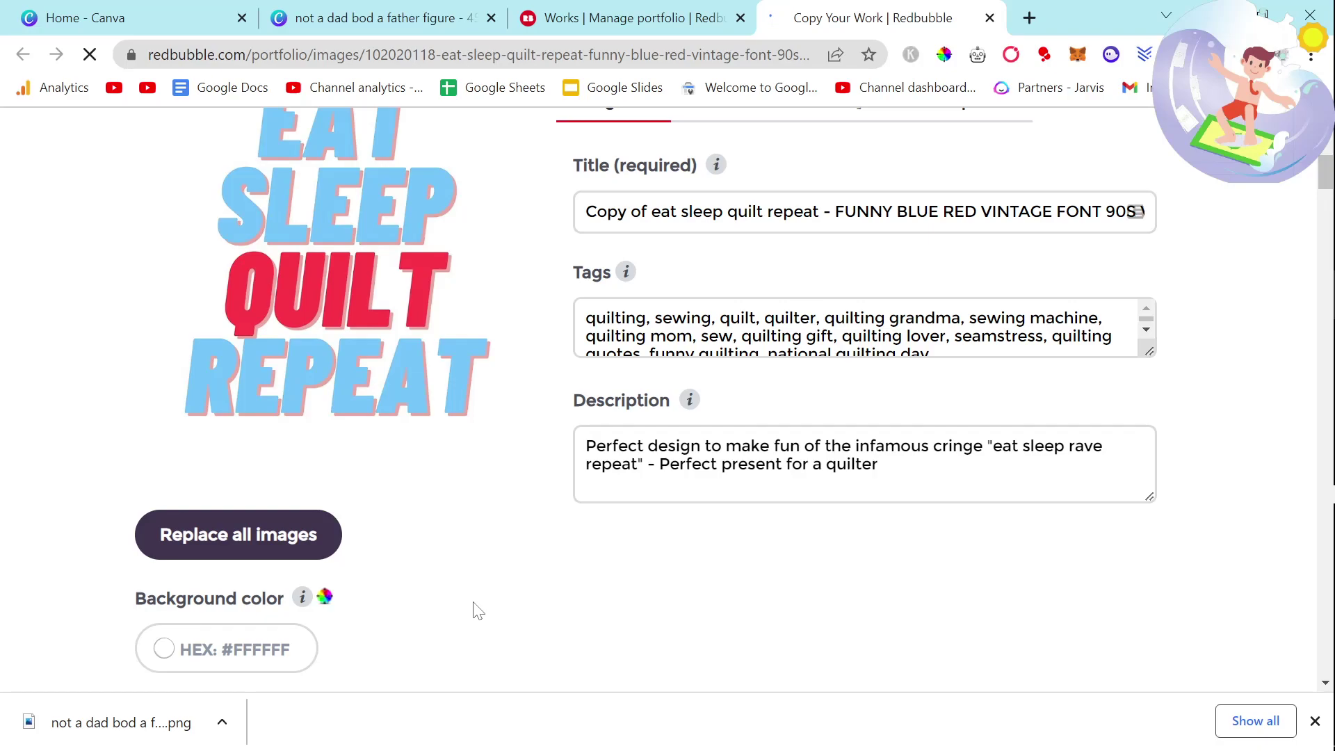
{"action": "scroll", "coordinate": [479, 610], "scroll_direction": "up", "scroll_amount": 1}
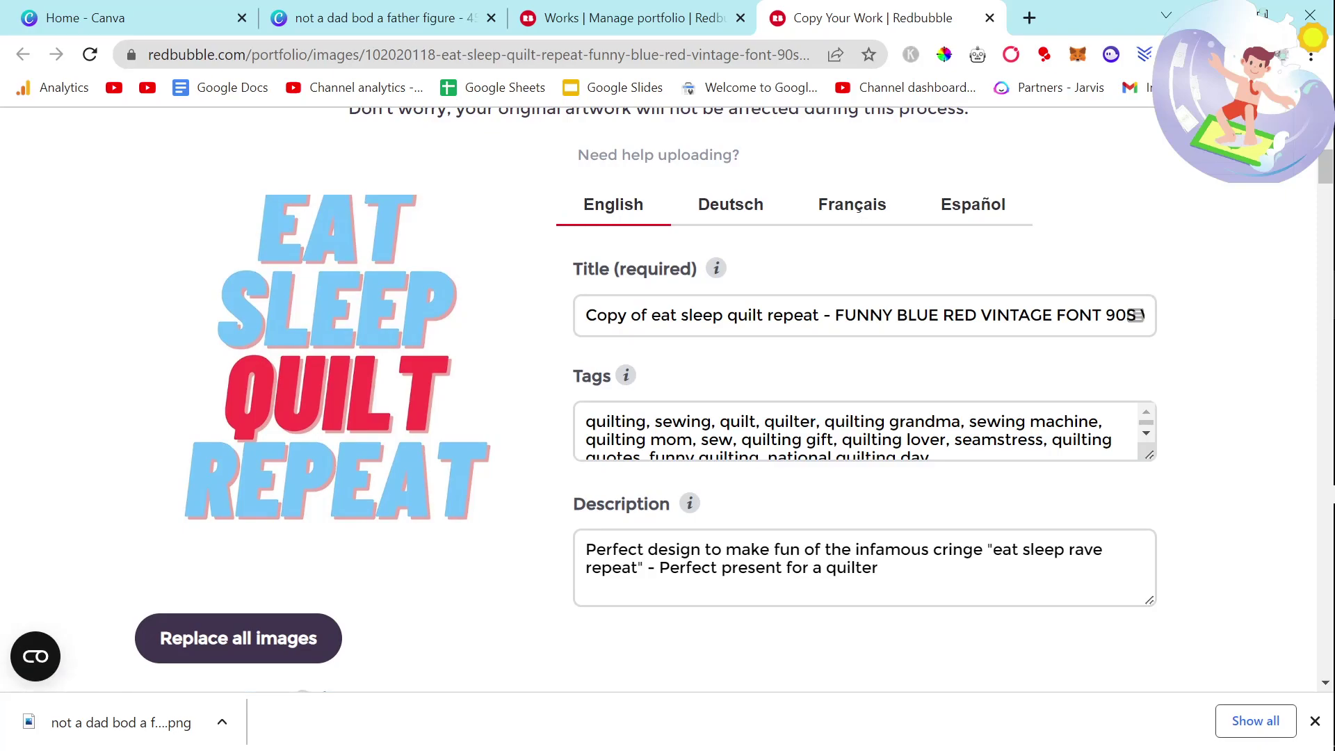
{"action": "left_click_drag", "start_coordinate": [660, 316], "coordinate": [572, 322]}
{"action": "left_click", "coordinate": [221, 640]}
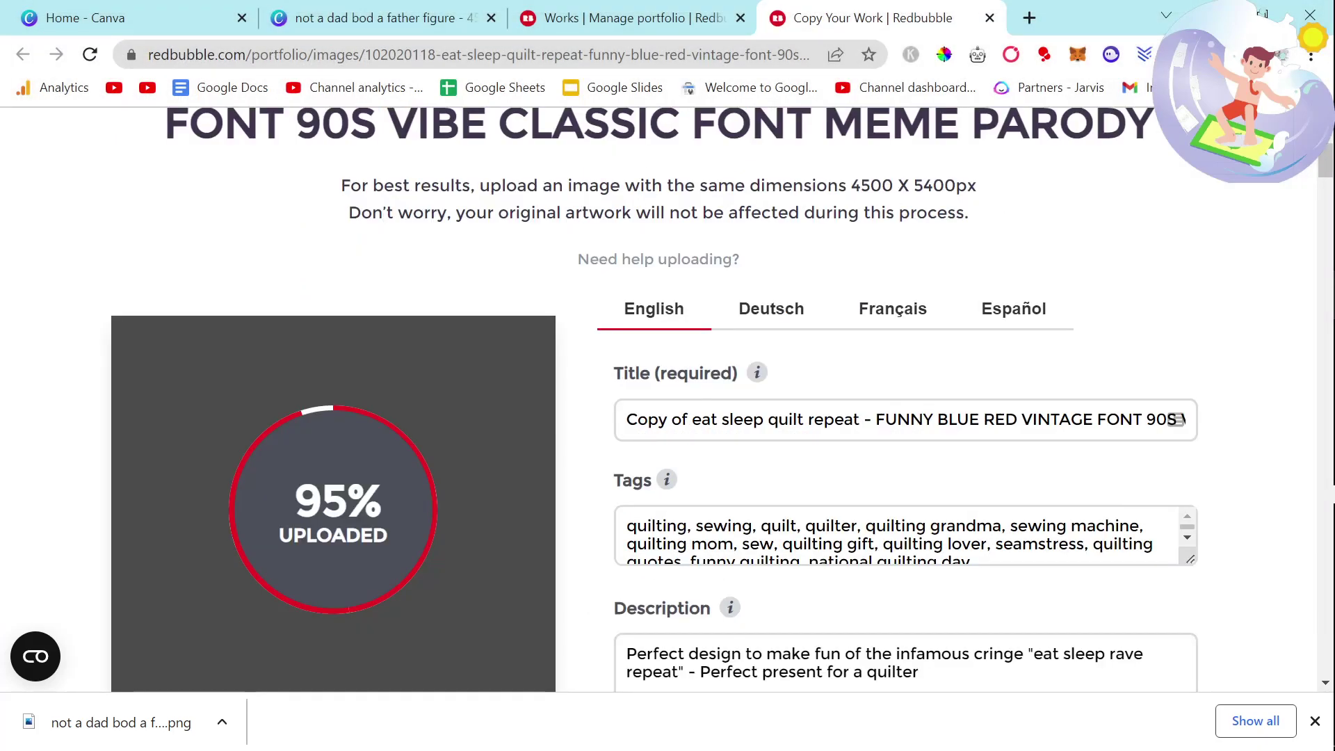
Examine how the uploaded script design looks in the clothing and cap product previews
{"action": "scroll", "coordinate": [953, 484], "scroll_direction": "down", "scroll_amount": 6}
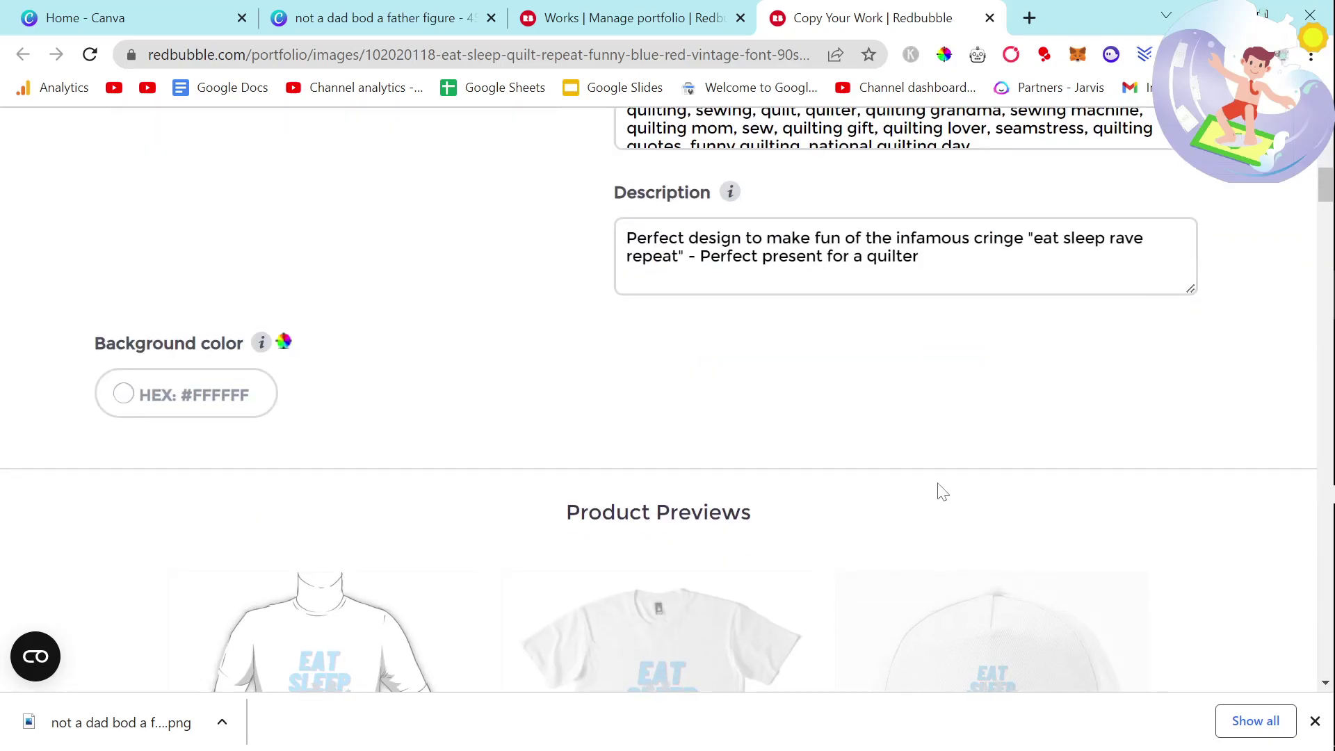
{"action": "scroll", "coordinate": [942, 491], "scroll_direction": "up", "scroll_amount": 3}
{"action": "scroll", "coordinate": [922, 486], "scroll_direction": "down", "scroll_amount": 6}
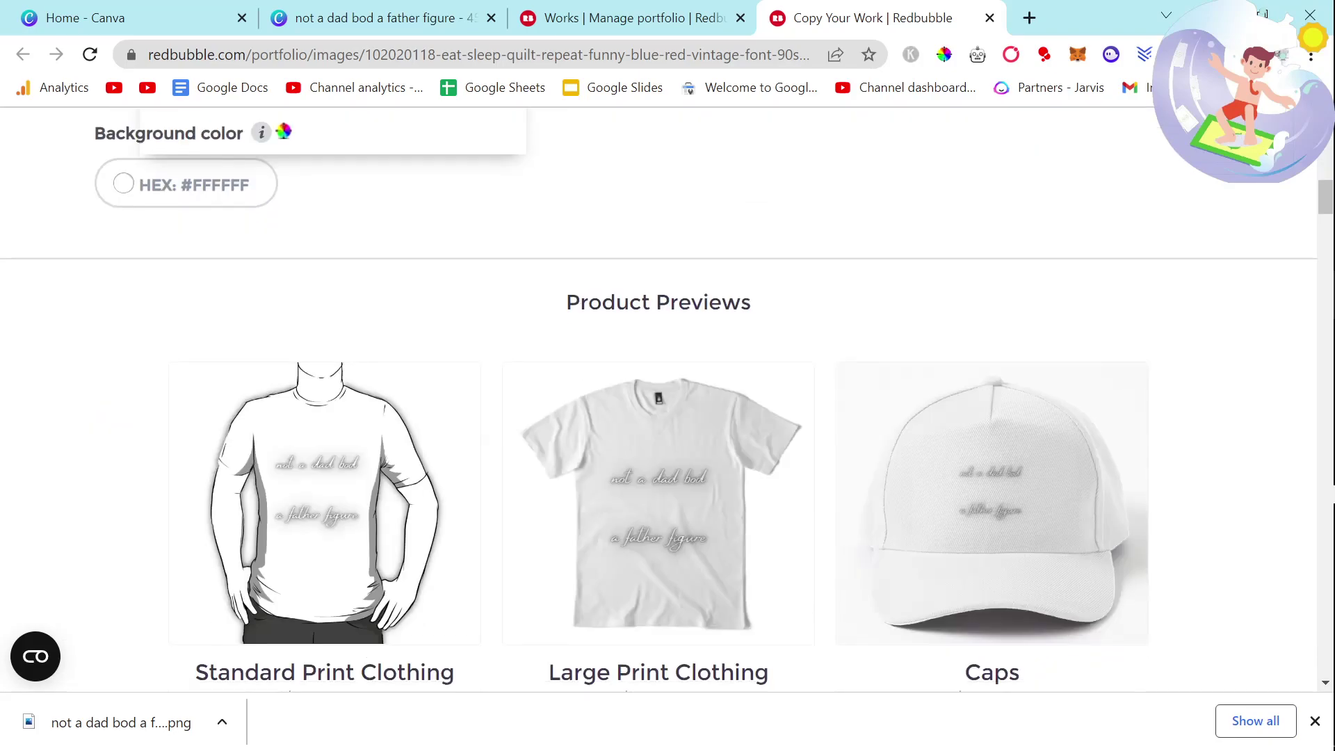
{"action": "scroll", "coordinate": [659, 493], "scroll_direction": "down", "scroll_amount": 7}
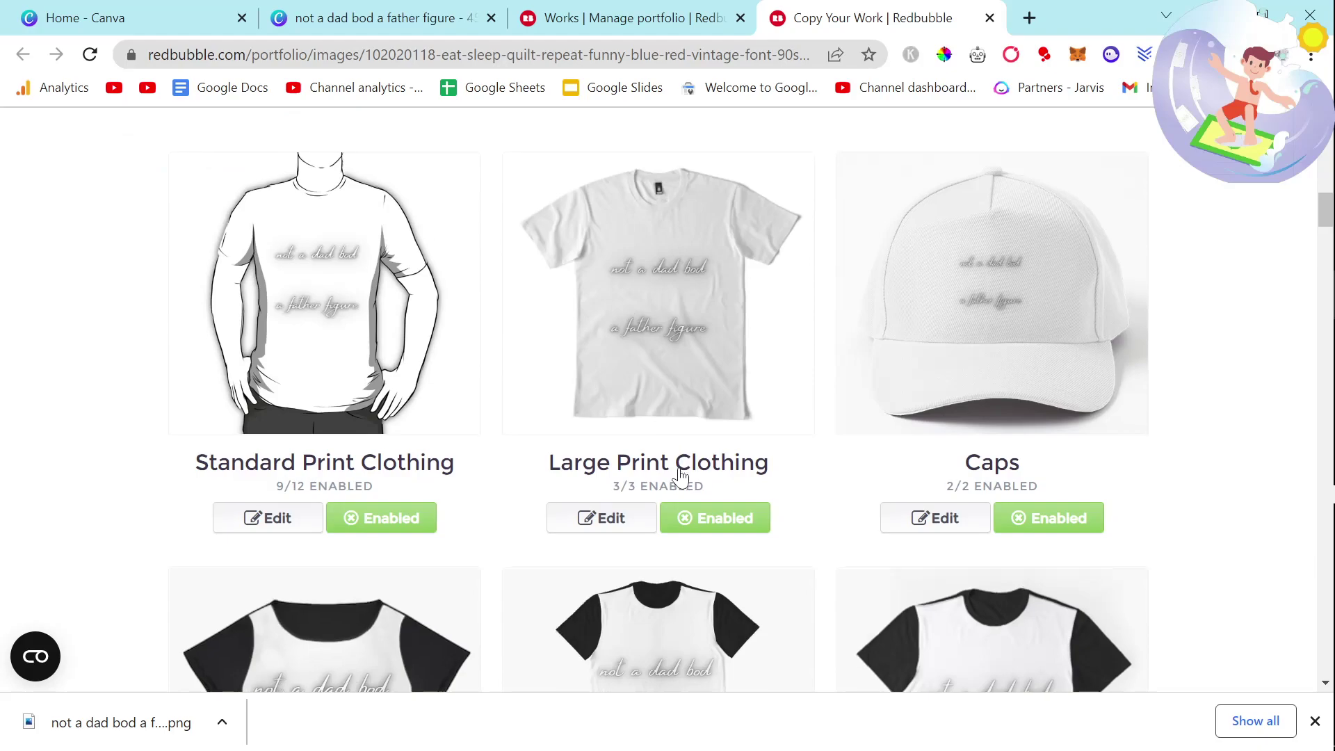
{"action": "scroll", "coordinate": [679, 472], "scroll_direction": "up", "scroll_amount": 3}
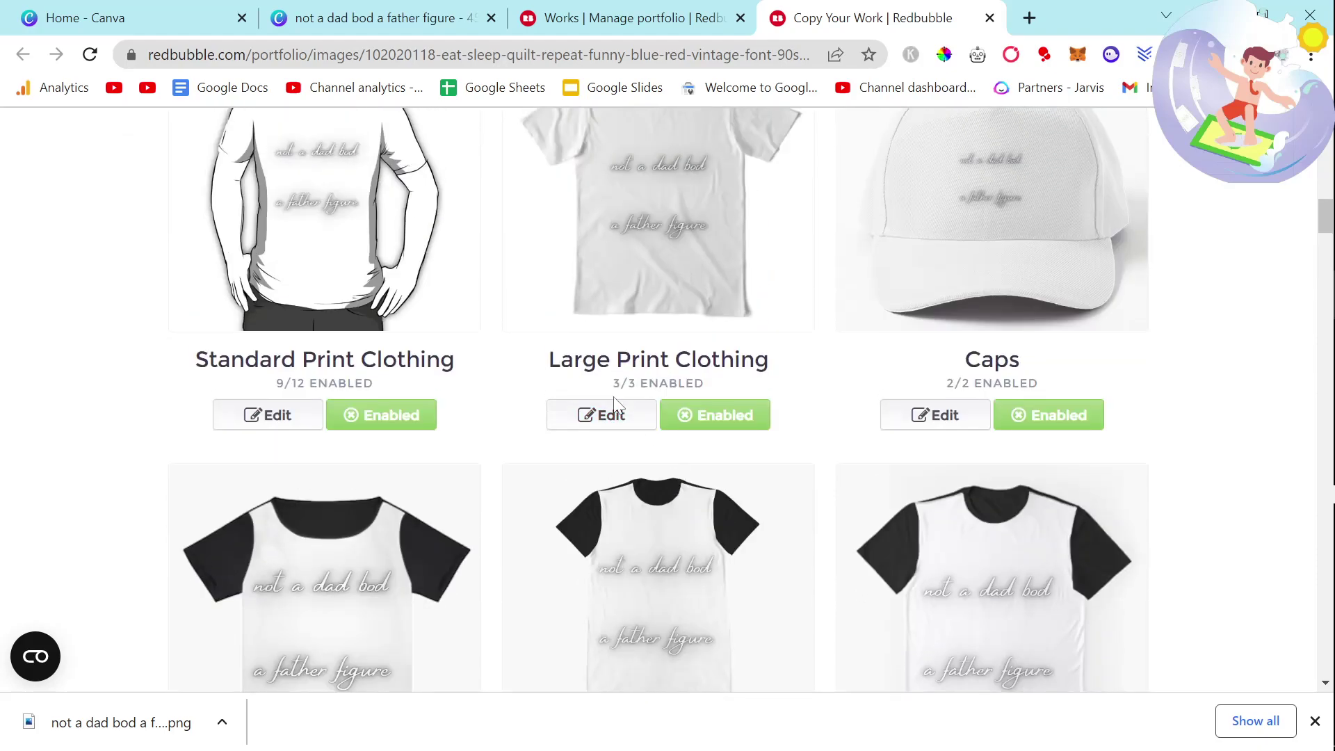
{"action": "left_click", "coordinate": [661, 27]}
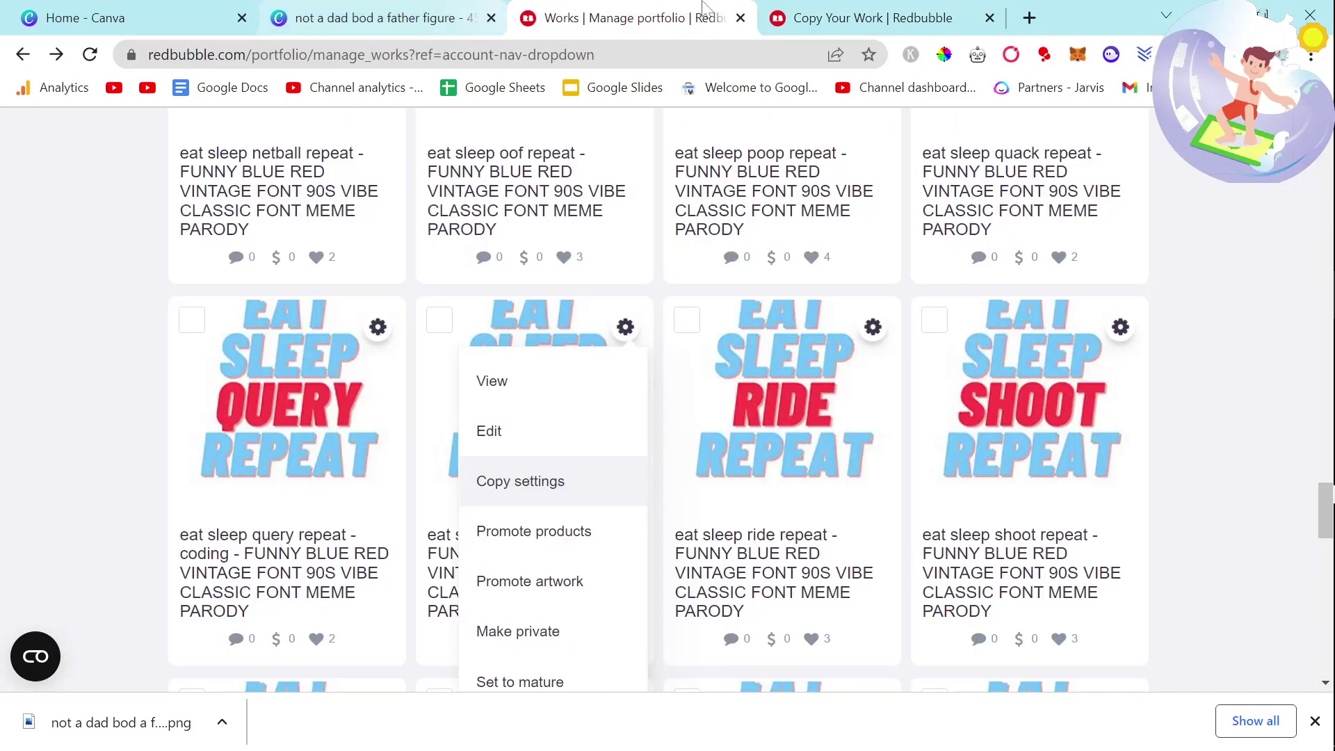
{"action": "left_click", "coordinate": [810, 26]}
{"action": "scroll", "coordinate": [636, 278], "scroll_direction": "up", "scroll_amount": 1}
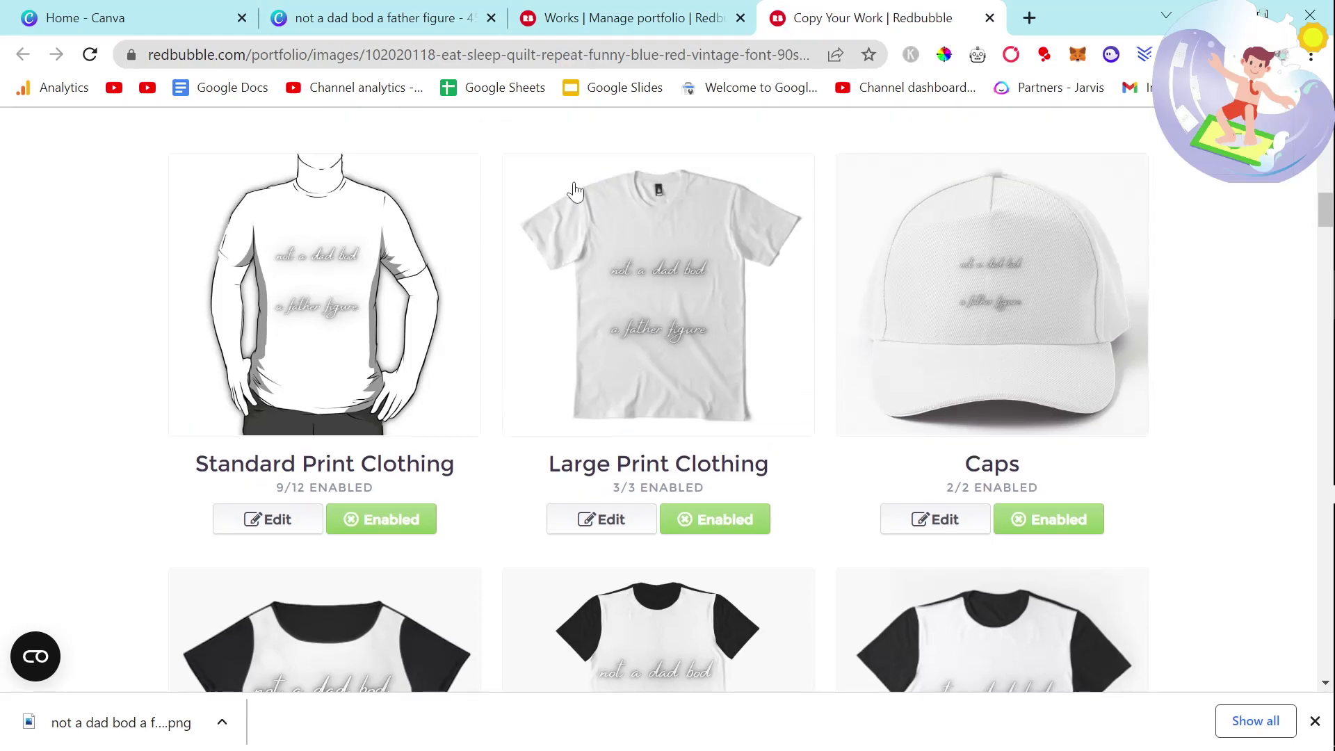
Return to the Canva design and change the two-line text's font to Agrandir Narrow Black
{"action": "left_click", "coordinate": [378, 10]}
{"action": "left_click", "coordinate": [733, 382]}
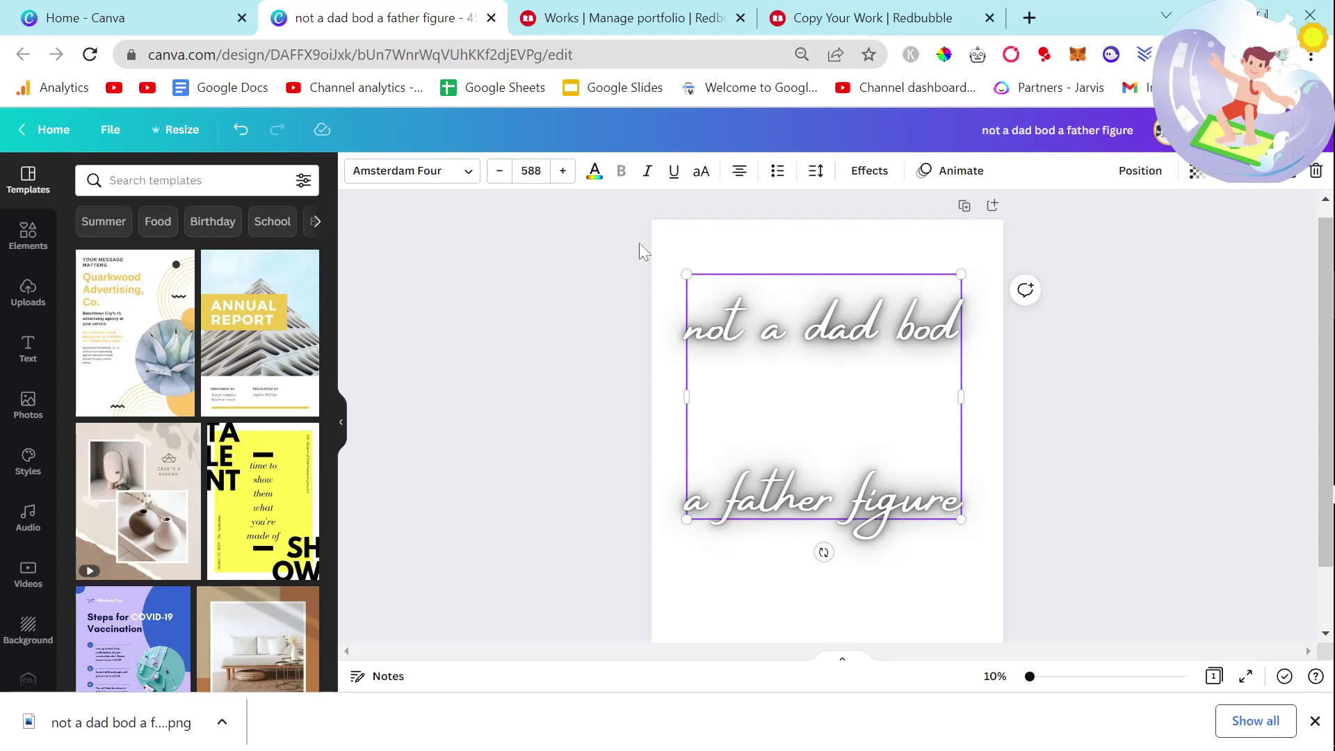
{"action": "left_click", "coordinate": [402, 176]}
{"action": "left_click", "coordinate": [156, 386]}
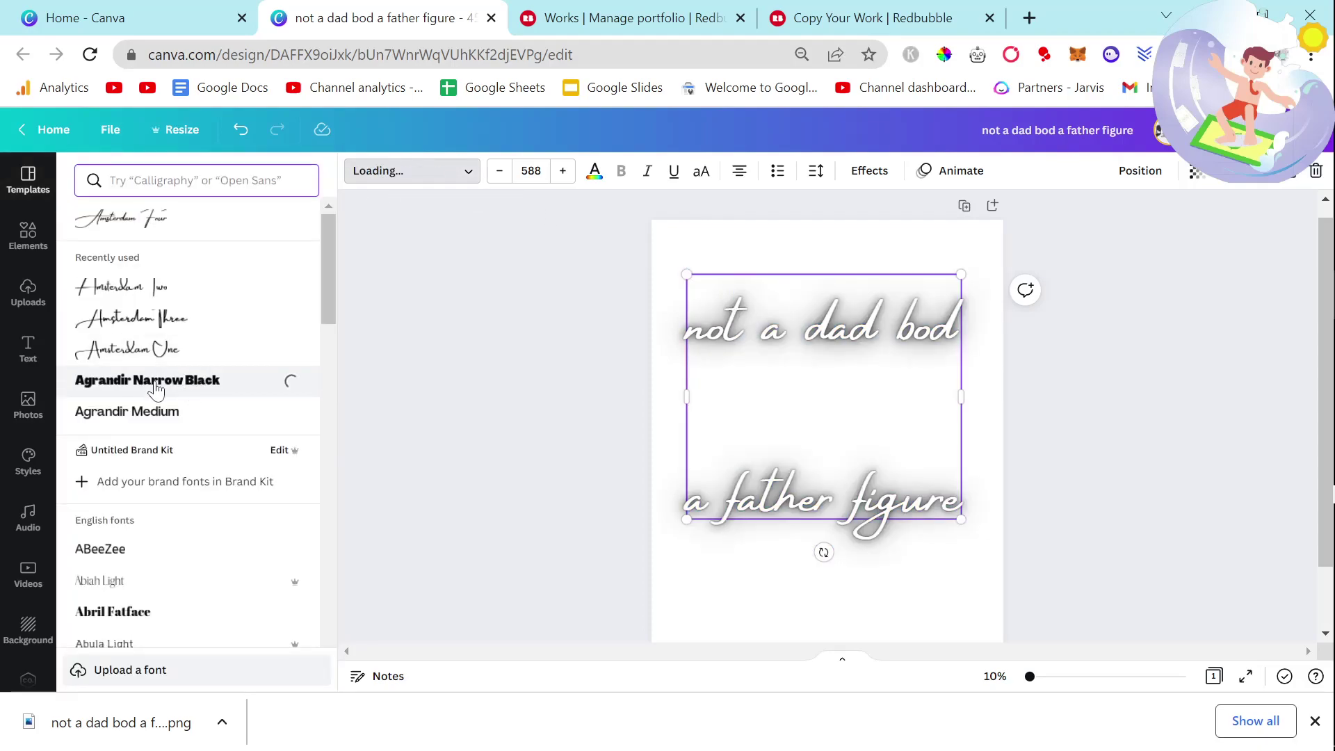
{"action": "key", "text": "Escape"}
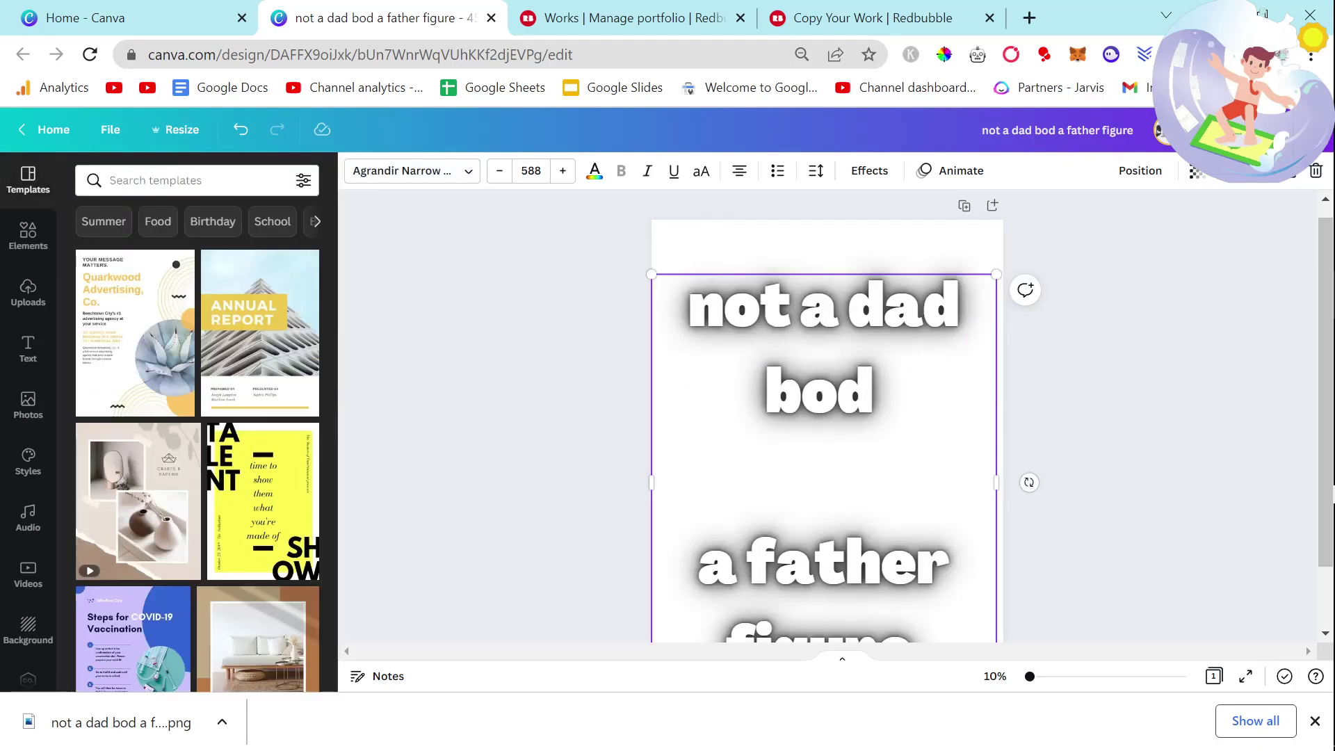
Move the bold text block up so that all of its lines fit within the page
{"action": "left_click", "coordinate": [1168, 423]}
{"action": "left_click_drag", "start_coordinate": [875, 400], "coordinate": [874, 355]}
{"action": "left_click_drag", "start_coordinate": [938, 428], "coordinate": [936, 411]}
{"action": "left_click", "coordinate": [1111, 447]}
{"action": "scroll", "coordinate": [1021, 455], "scroll_direction": "down", "scroll_amount": 2}
{"action": "scroll", "coordinate": [1020, 446], "scroll_direction": "up", "scroll_amount": 2}
{"action": "left_click_drag", "start_coordinate": [969, 328], "coordinate": [963, 317]}
Download the revised bold-font design as a PNG
{"action": "left_click", "coordinate": [1271, 130]}
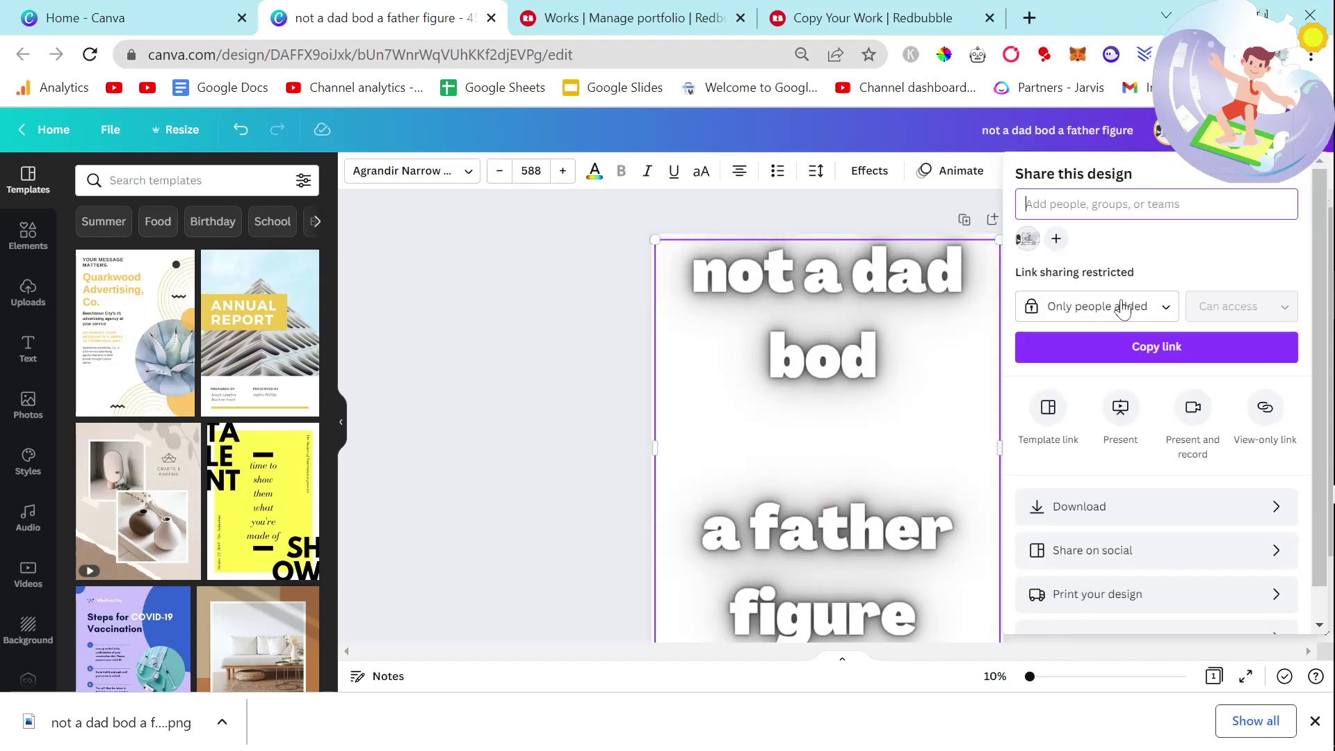
{"action": "left_click", "coordinate": [1074, 512]}
{"action": "left_click", "coordinate": [1084, 336]}
{"action": "left_click", "coordinate": [1121, 456]}
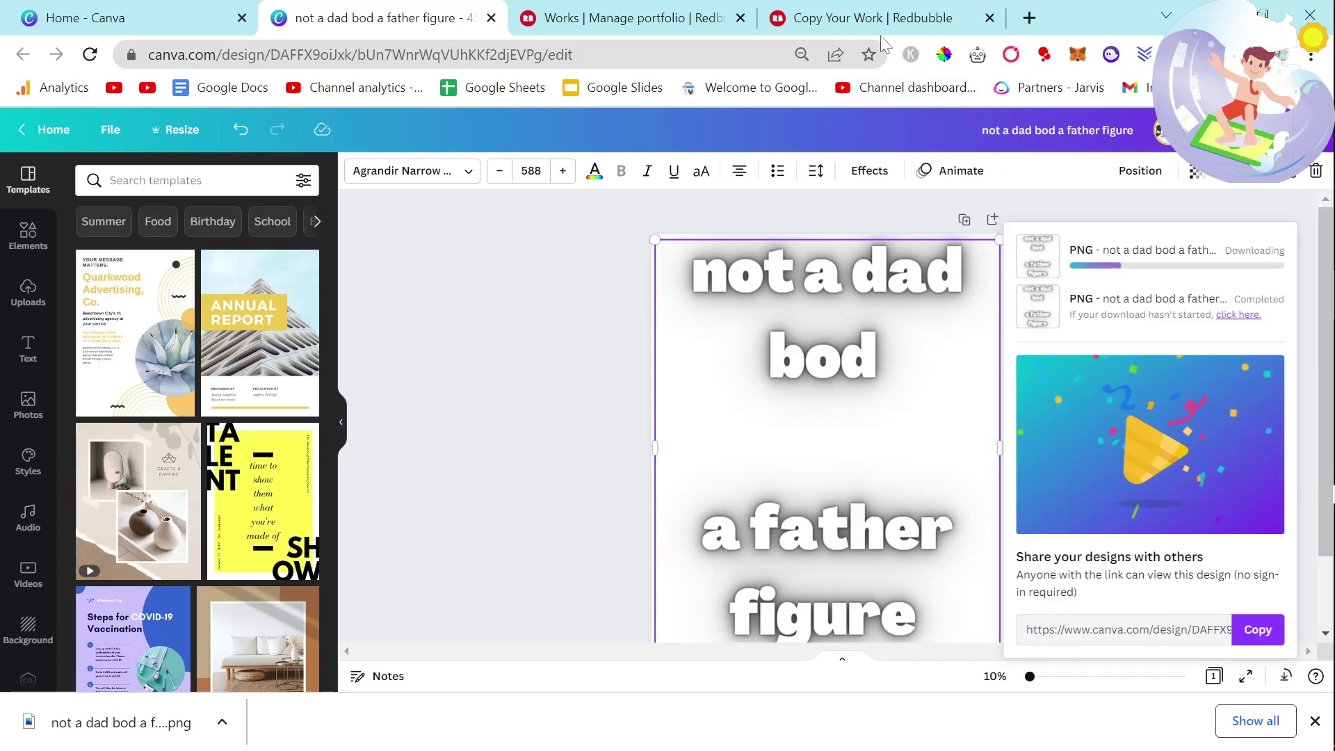
On the Redbubble copy page, replace the image with the bold-font PNG and title it "NOT A DAD BOD - A FATHER FIGURE - FUNNY FATHER SON"
{"action": "scroll", "coordinate": [735, 353], "scroll_direction": "down", "scroll_amount": 2}
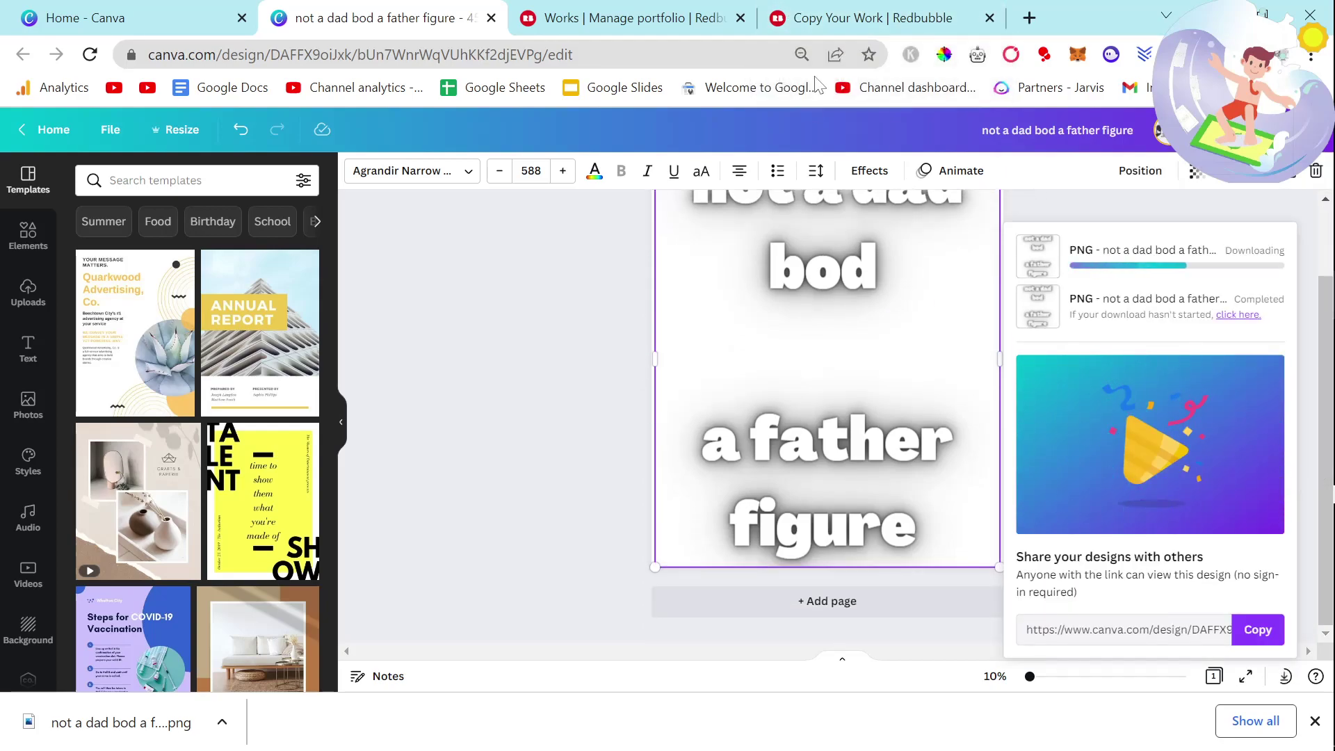
{"action": "scroll", "coordinate": [453, 236], "scroll_direction": "up", "scroll_amount": 2}
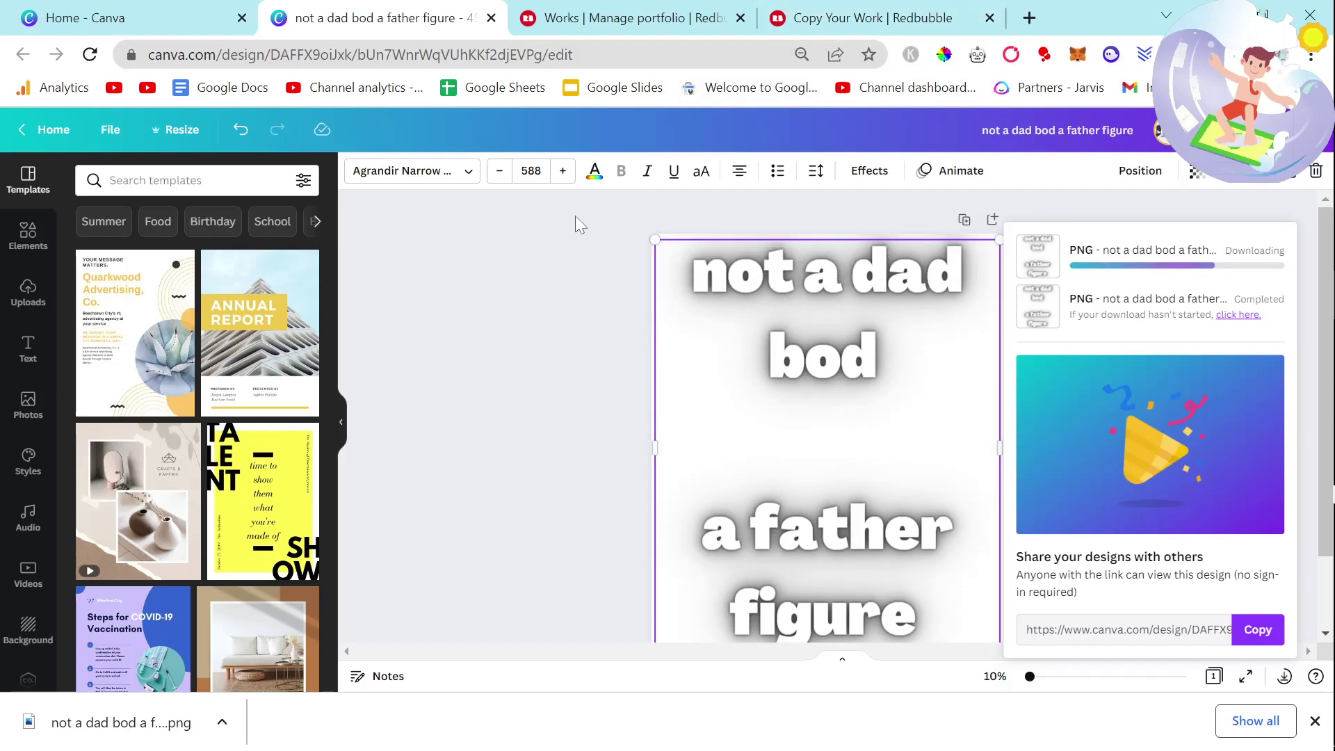
{"action": "left_click_drag", "start_coordinate": [838, 15], "coordinate": [622, 7]}
{"action": "left_click_drag", "start_coordinate": [893, 14], "coordinate": [618, 11]}
{"action": "left_click", "coordinate": [452, 13]}
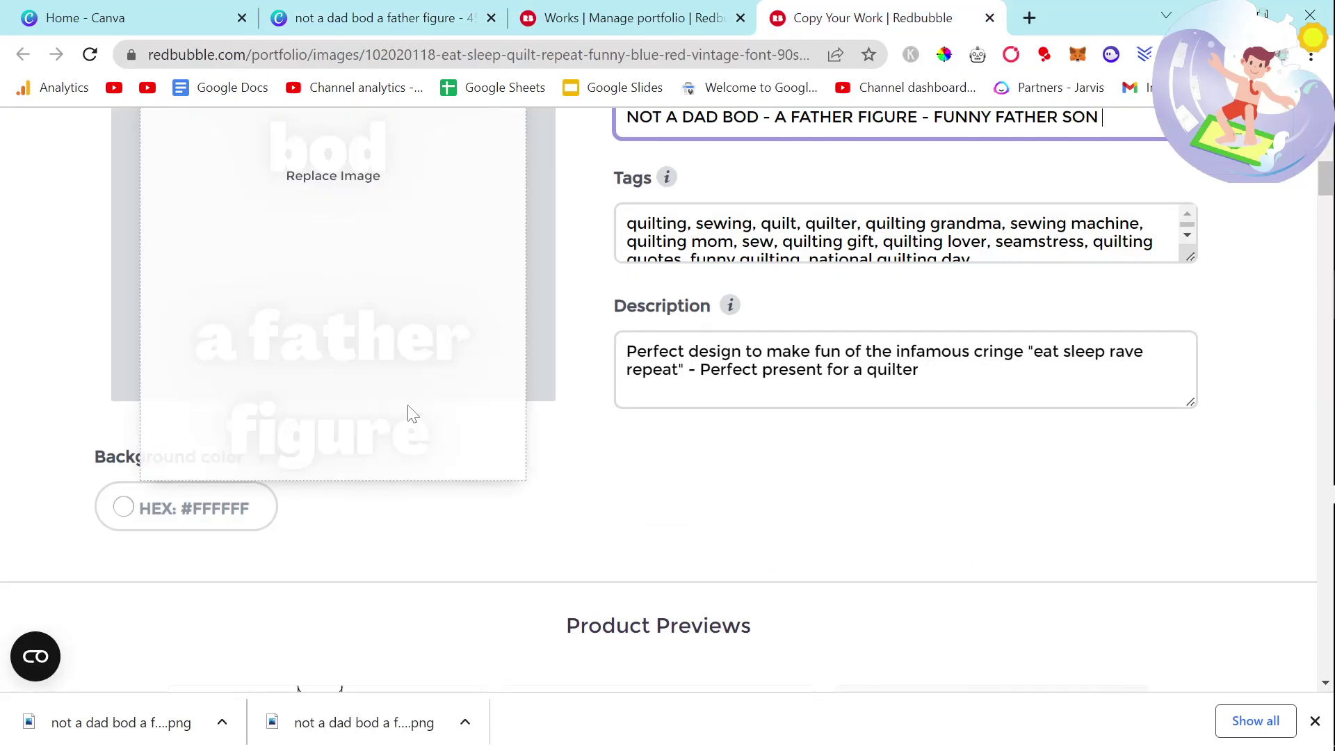
Edit Standard Print Clothing and try light grey, dark grey, black, light blue and navy as the Essential T-Shirt colour
{"action": "scroll", "coordinate": [7, 313], "scroll_direction": "down", "scroll_amount": 5}
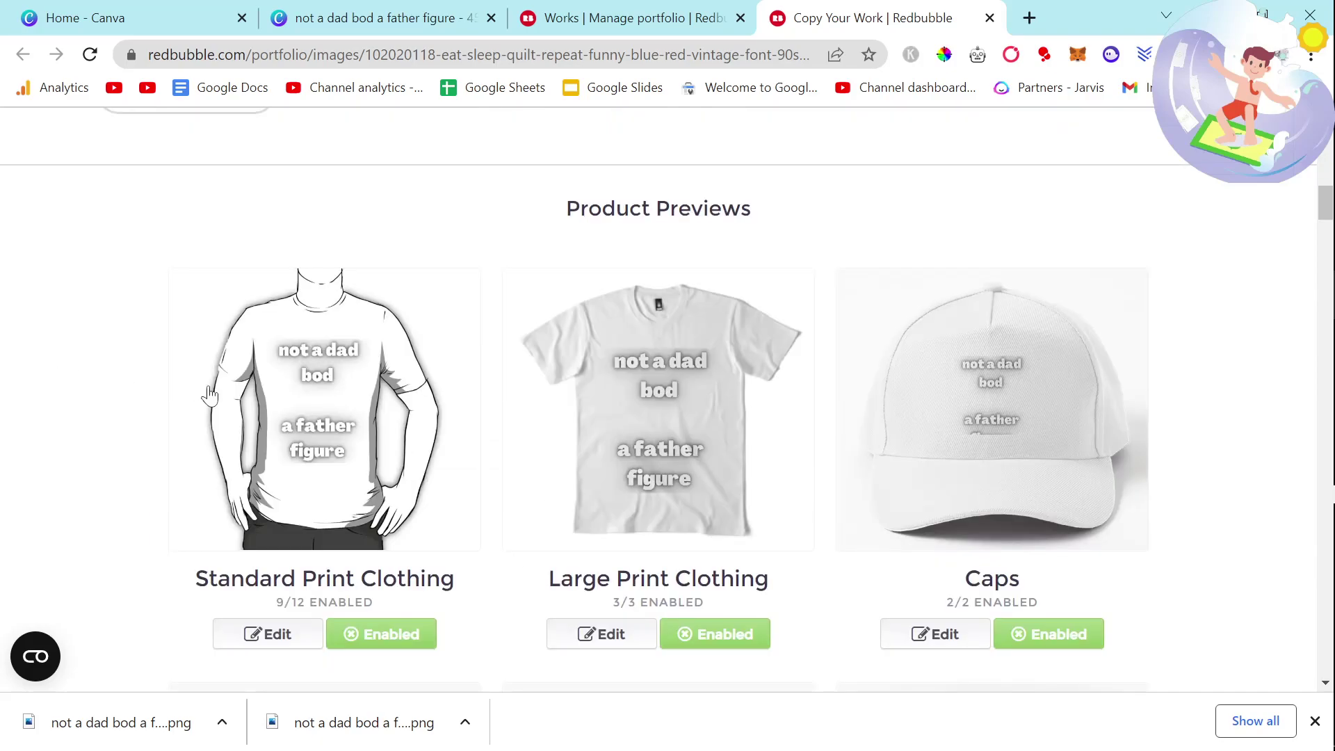
{"action": "left_click", "coordinate": [276, 634]}
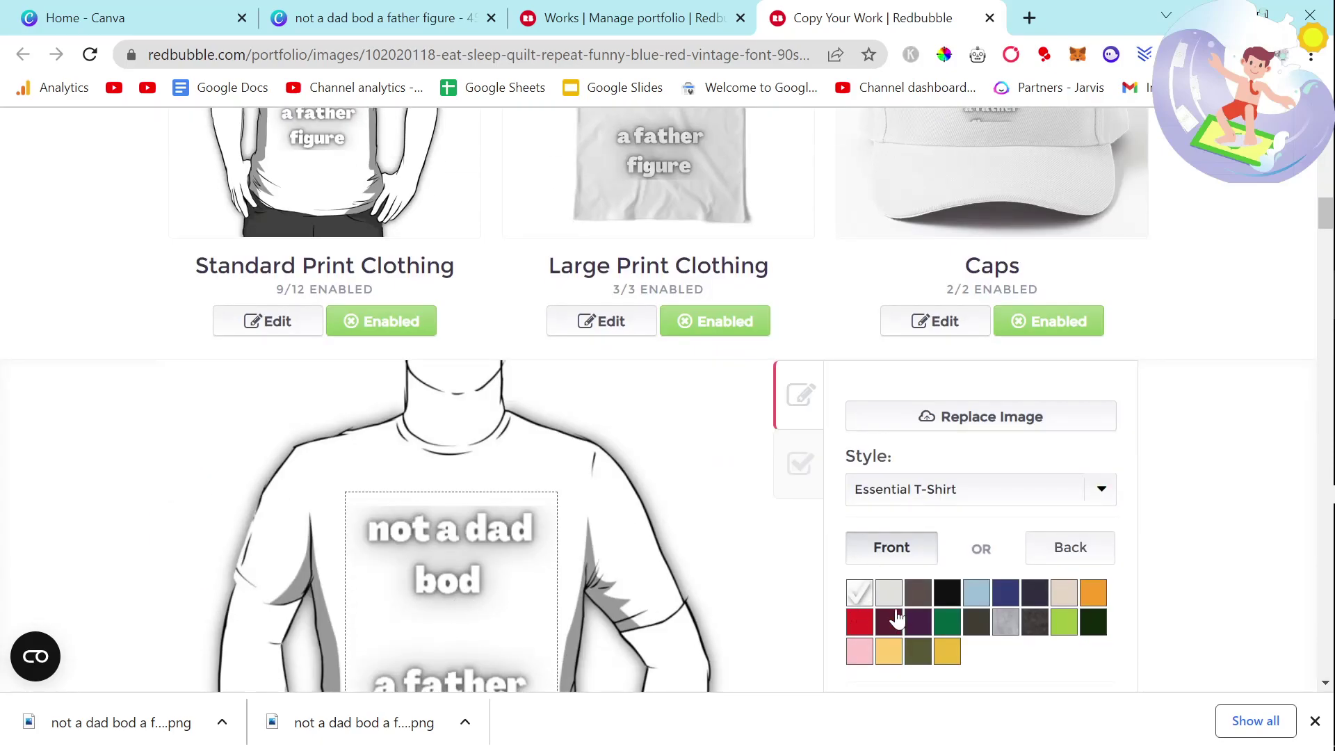
{"action": "left_click", "coordinate": [886, 598]}
{"action": "scroll", "coordinate": [890, 556], "scroll_direction": "down", "scroll_amount": 3}
{"action": "scroll", "coordinate": [897, 486], "scroll_direction": "up", "scroll_amount": 3}
{"action": "scroll", "coordinate": [904, 451], "scroll_direction": "down", "scroll_amount": 3}
{"action": "left_click", "coordinate": [916, 395]}
{"action": "left_click", "coordinate": [955, 393]}
{"action": "left_click", "coordinate": [974, 390]}
{"action": "left_click", "coordinate": [1008, 397]}
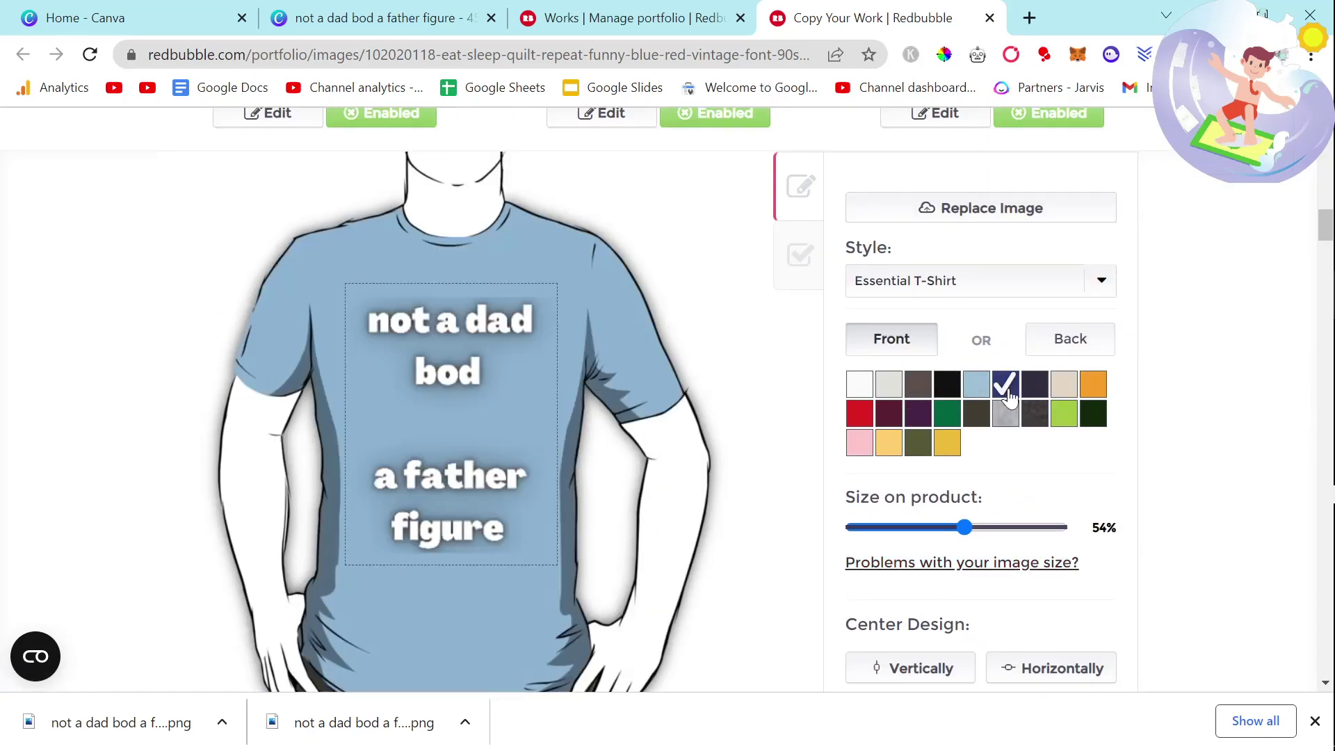
Try dark navy, cream, orange, red, maroon, purple, green, dark olive, charcoal and heather grey as the Essential T-Shirt colour
{"action": "left_click", "coordinate": [1035, 393]}
{"action": "left_click", "coordinate": [1064, 393]}
{"action": "left_click", "coordinate": [1092, 392]}
{"action": "left_click", "coordinate": [859, 413]}
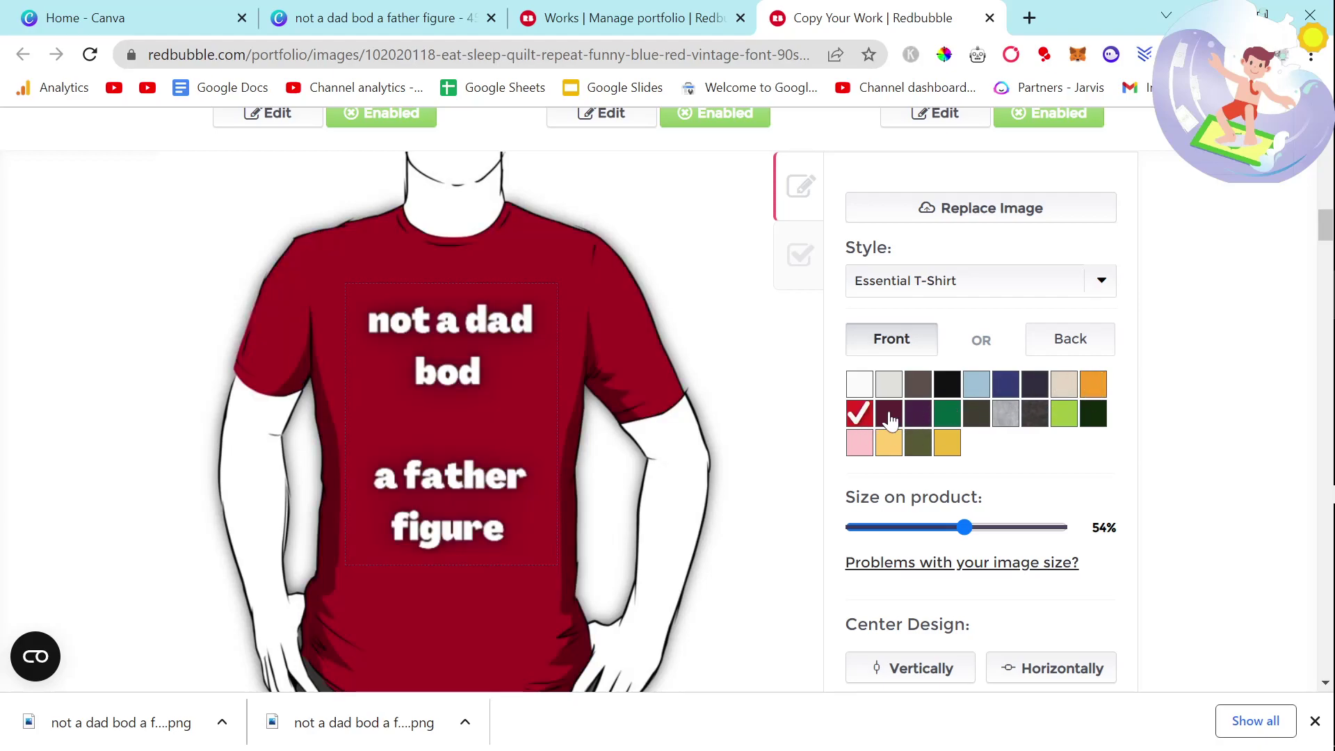
{"action": "left_click", "coordinate": [889, 414]}
{"action": "left_click", "coordinate": [918, 414]}
{"action": "left_click", "coordinate": [946, 415]}
{"action": "left_click", "coordinate": [976, 415]}
{"action": "left_click", "coordinate": [1017, 421]}
{"action": "left_click", "coordinate": [1035, 416]}
{"action": "left_click", "coordinate": [1006, 416]}
{"action": "scroll", "coordinate": [817, 495], "scroll_direction": "up", "scroll_amount": 2}
{"action": "scroll", "coordinate": [812, 497], "scroll_direction": "up", "scroll_amount": 4}
{"action": "scroll", "coordinate": [816, 495], "scroll_direction": "down", "scroll_amount": 6}
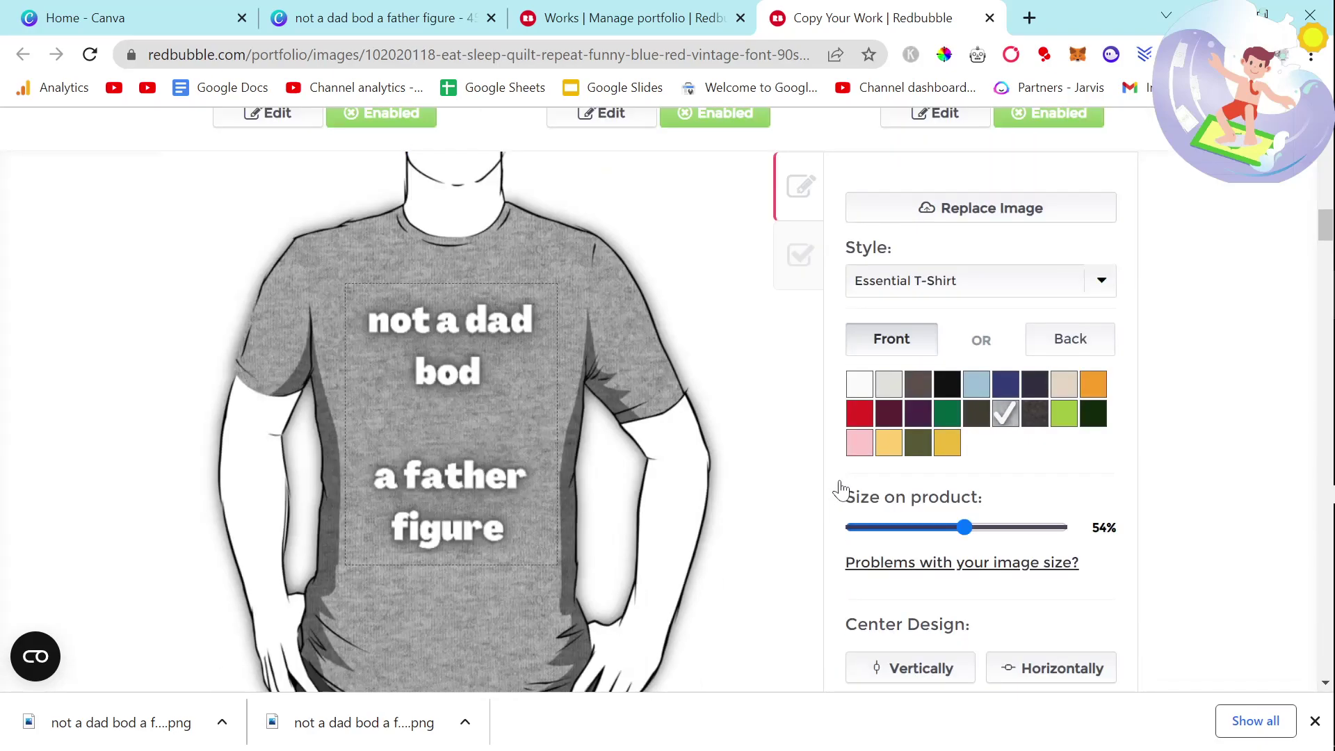
Try charcoal, lime green, dark green, light yellow and olive on the Essential T-Shirt, and settle on mustard yellow
{"action": "left_click", "coordinate": [1046, 416]}
{"action": "left_click", "coordinate": [1064, 416]}
{"action": "left_click", "coordinate": [1092, 417]}
{"action": "left_click", "coordinate": [888, 444]}
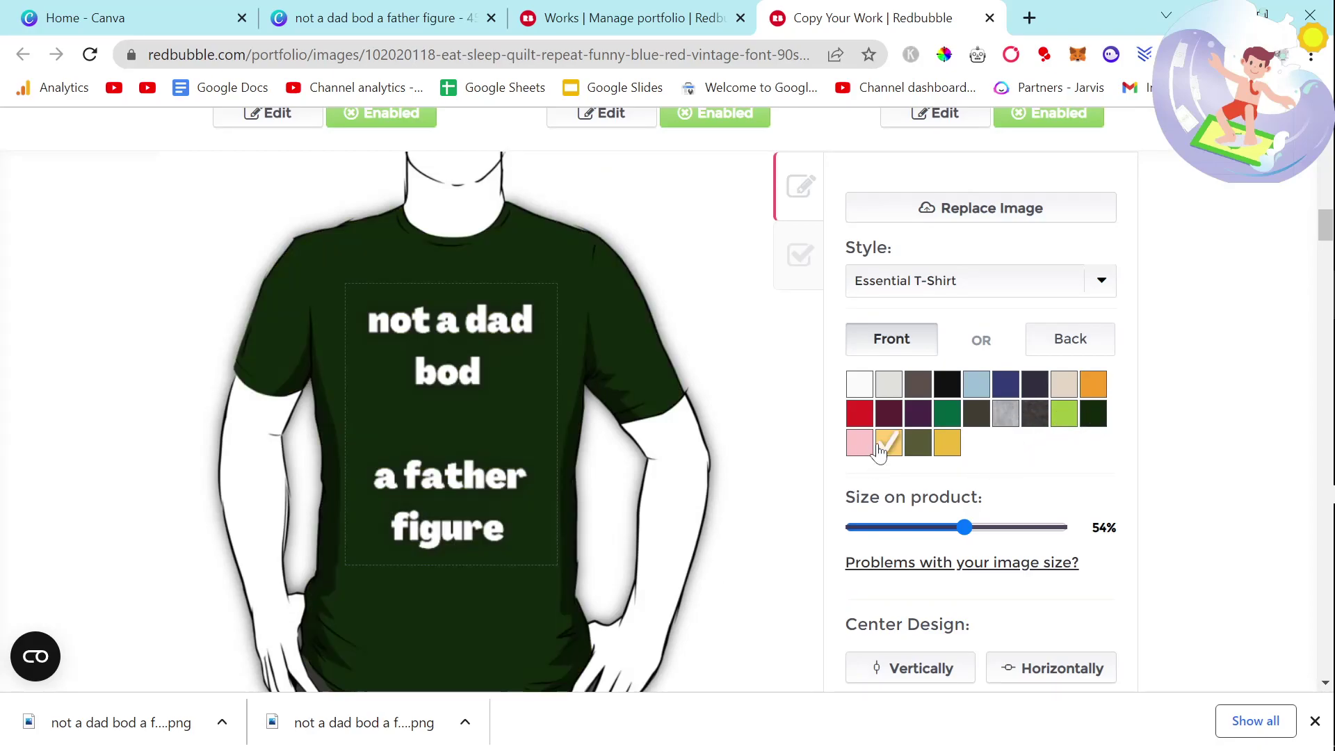
{"action": "left_click", "coordinate": [917, 444]}
{"action": "left_click", "coordinate": [947, 445]}
{"action": "scroll", "coordinate": [599, 456], "scroll_direction": "up", "scroll_amount": 7}
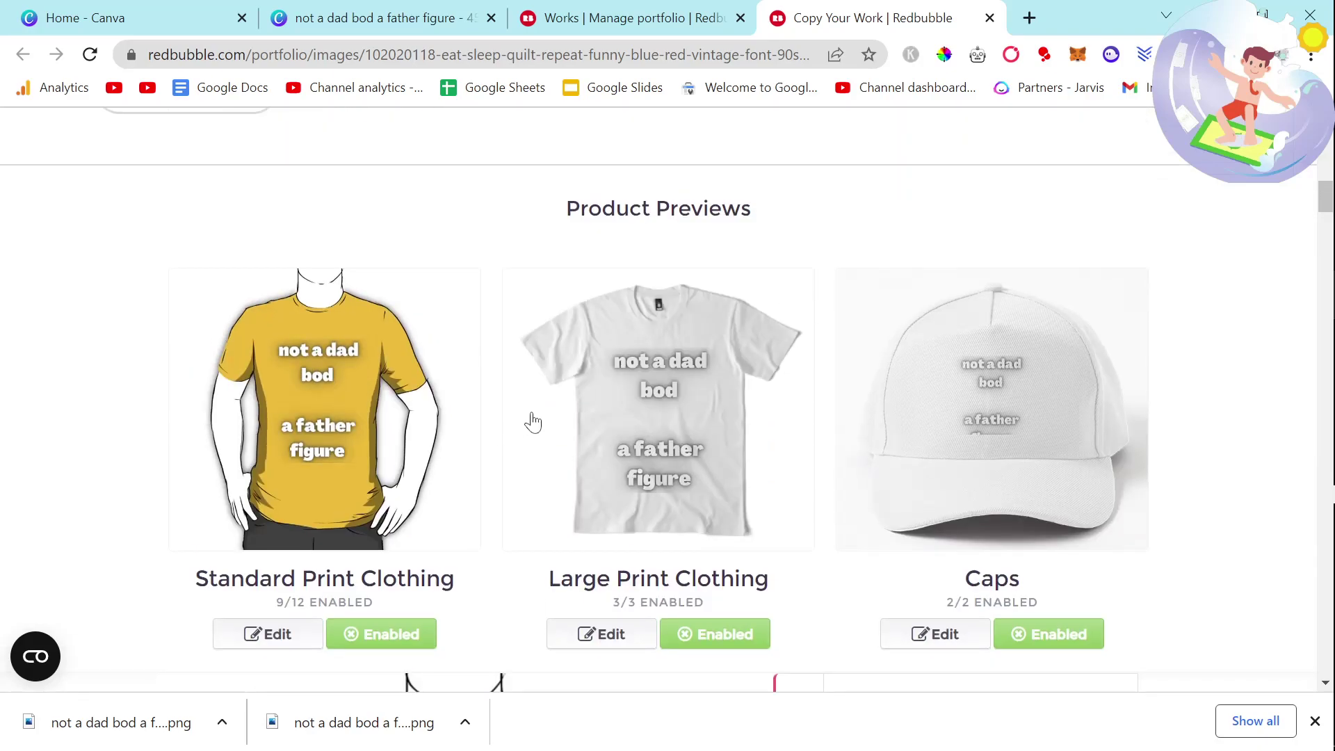
Examine the clothing previews at a larger size to judge how readable the white text is on each product
{"action": "key", "text": "ctrl+plus"}
{"action": "key", "text": "ctrl+plus"}
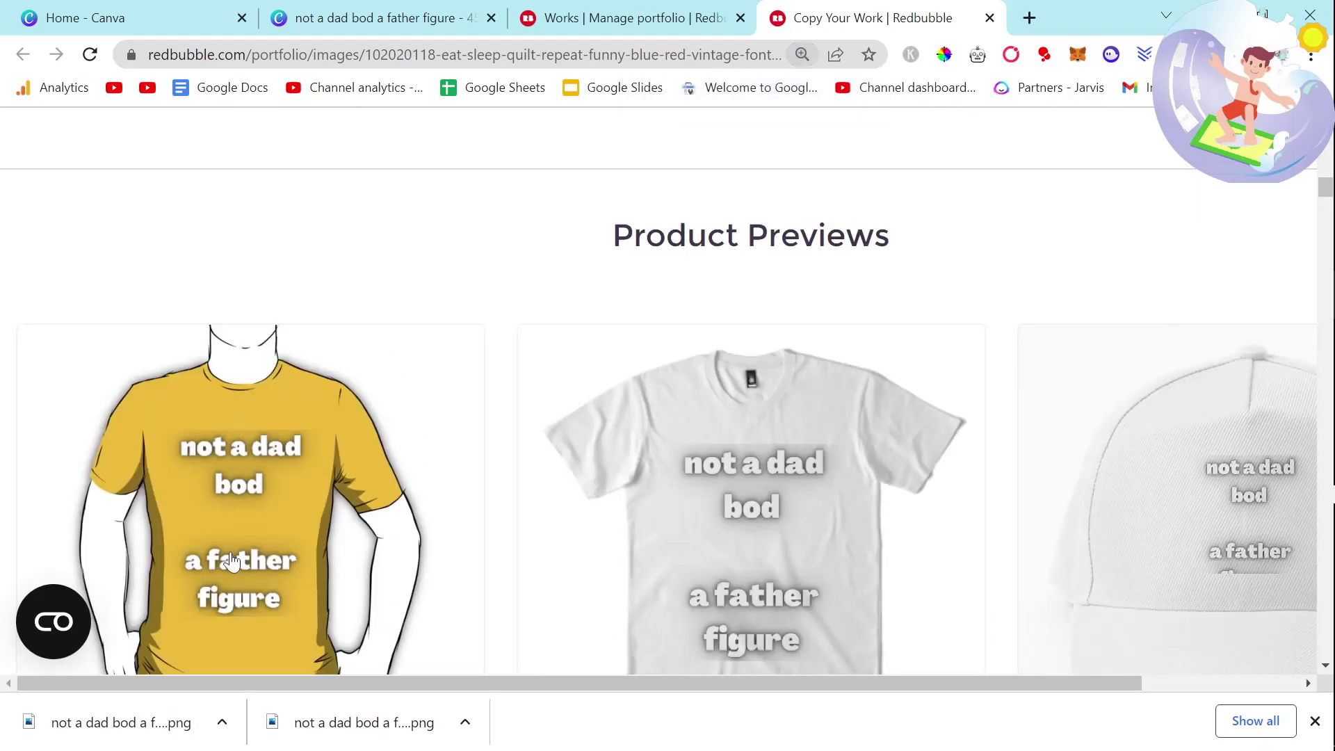
{"action": "scroll", "coordinate": [468, 453], "scroll_direction": "down", "scroll_amount": 5}
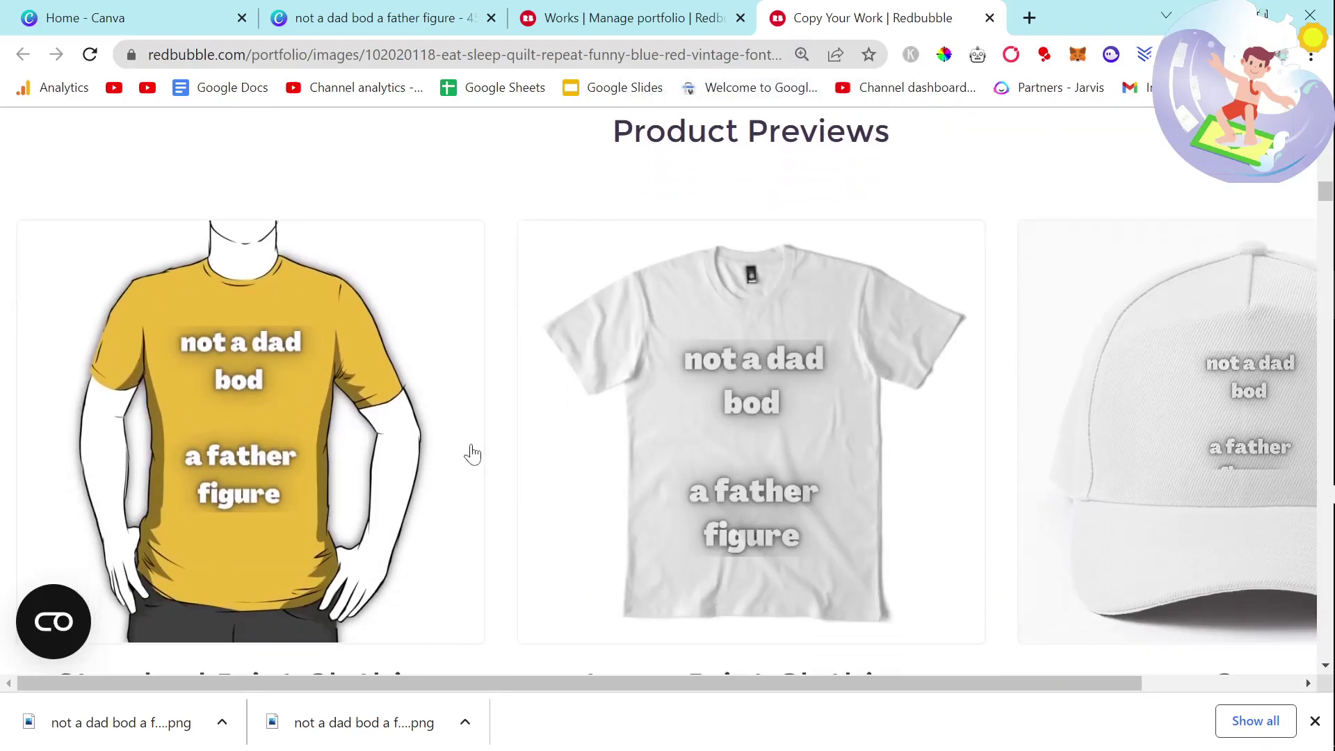
{"action": "scroll", "coordinate": [471, 452], "scroll_direction": "down", "scroll_amount": 18}
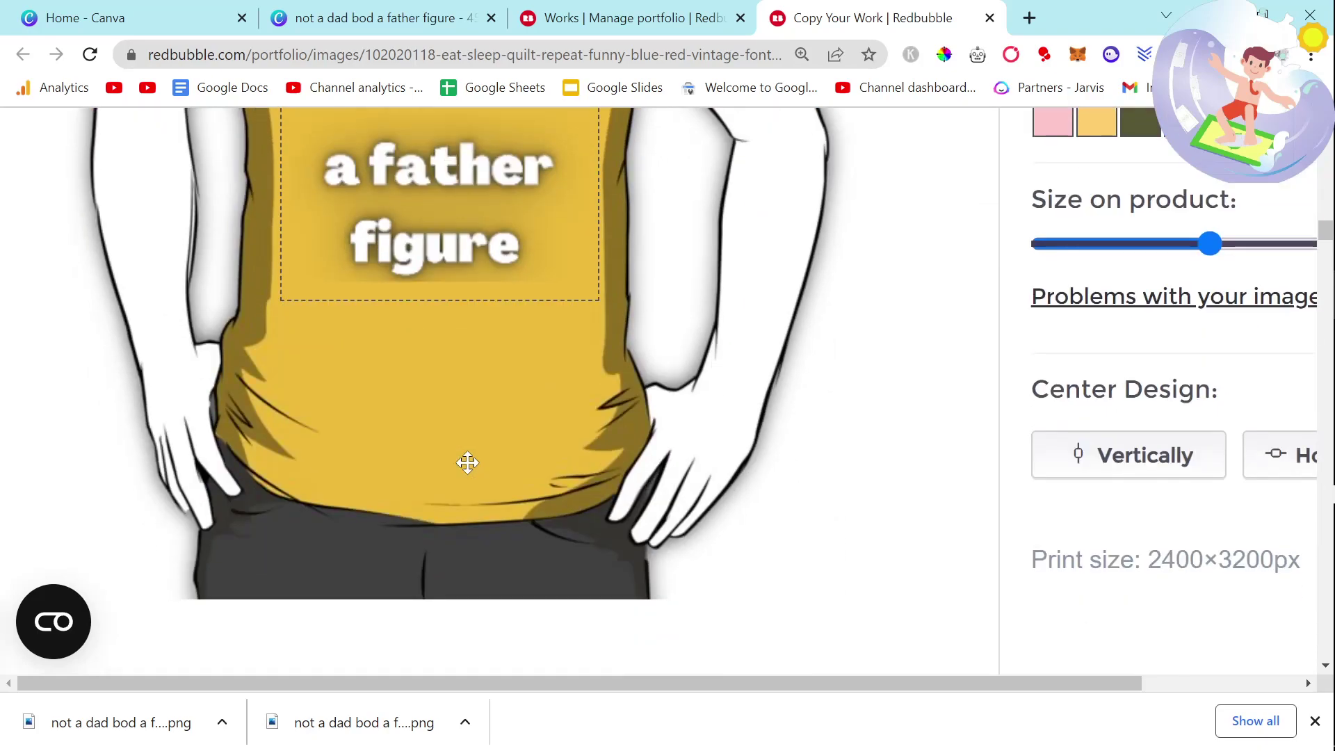
{"action": "key", "text": "ctrl+minus"}
{"action": "key", "text": "ctrl+minus"}
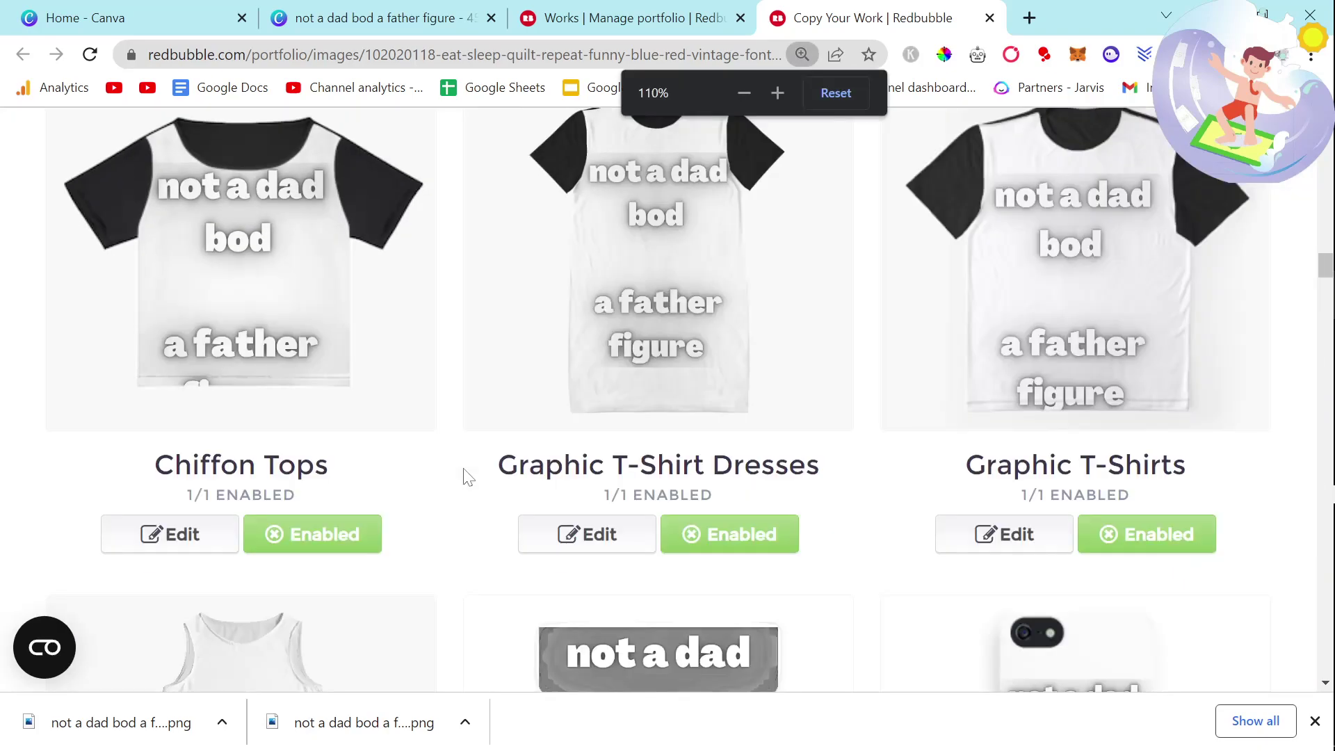
{"action": "scroll", "coordinate": [466, 477], "scroll_direction": "down", "scroll_amount": 1}
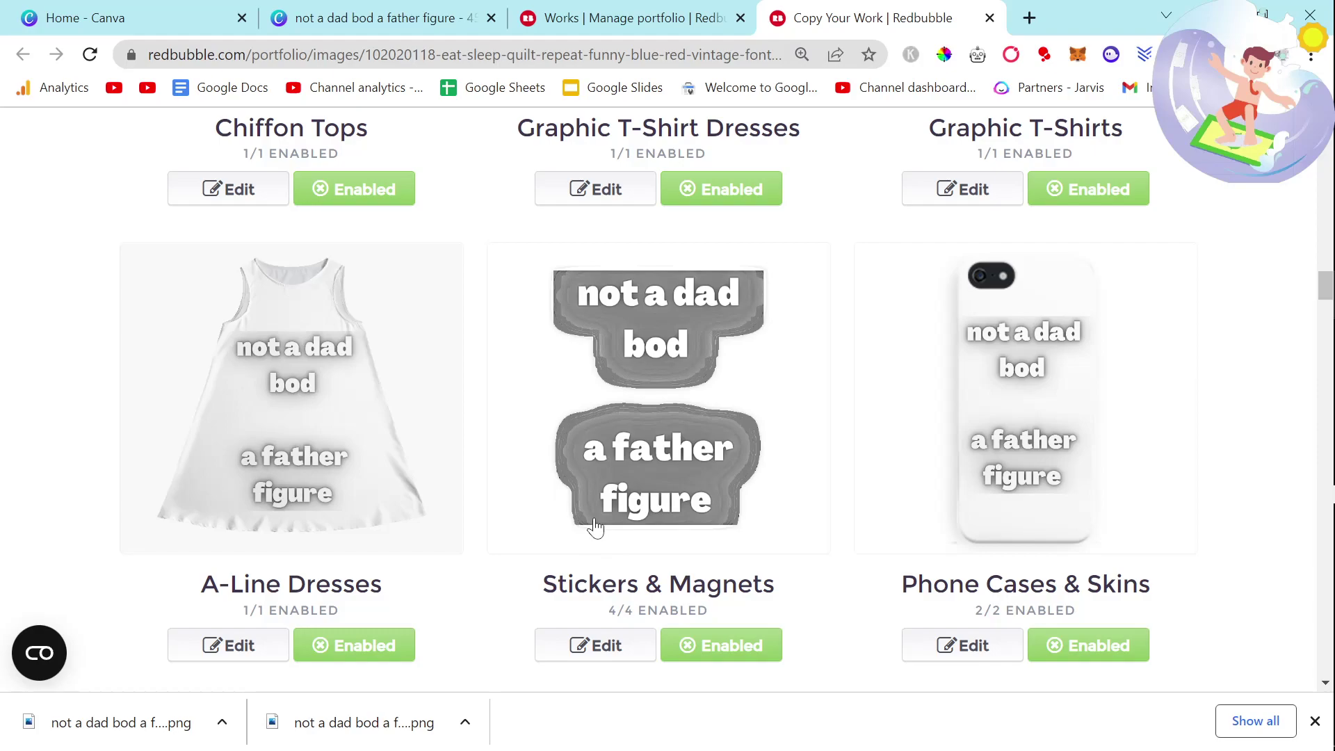
Open Stickers & Magnets for editing and inspect its enlarged design preview and its product availability and markup settings
{"action": "left_click", "coordinate": [595, 645]}
{"action": "scroll", "coordinate": [946, 595], "scroll_direction": "down", "scroll_amount": 1}
{"action": "scroll", "coordinate": [944, 591], "scroll_direction": "up", "scroll_amount": 6}
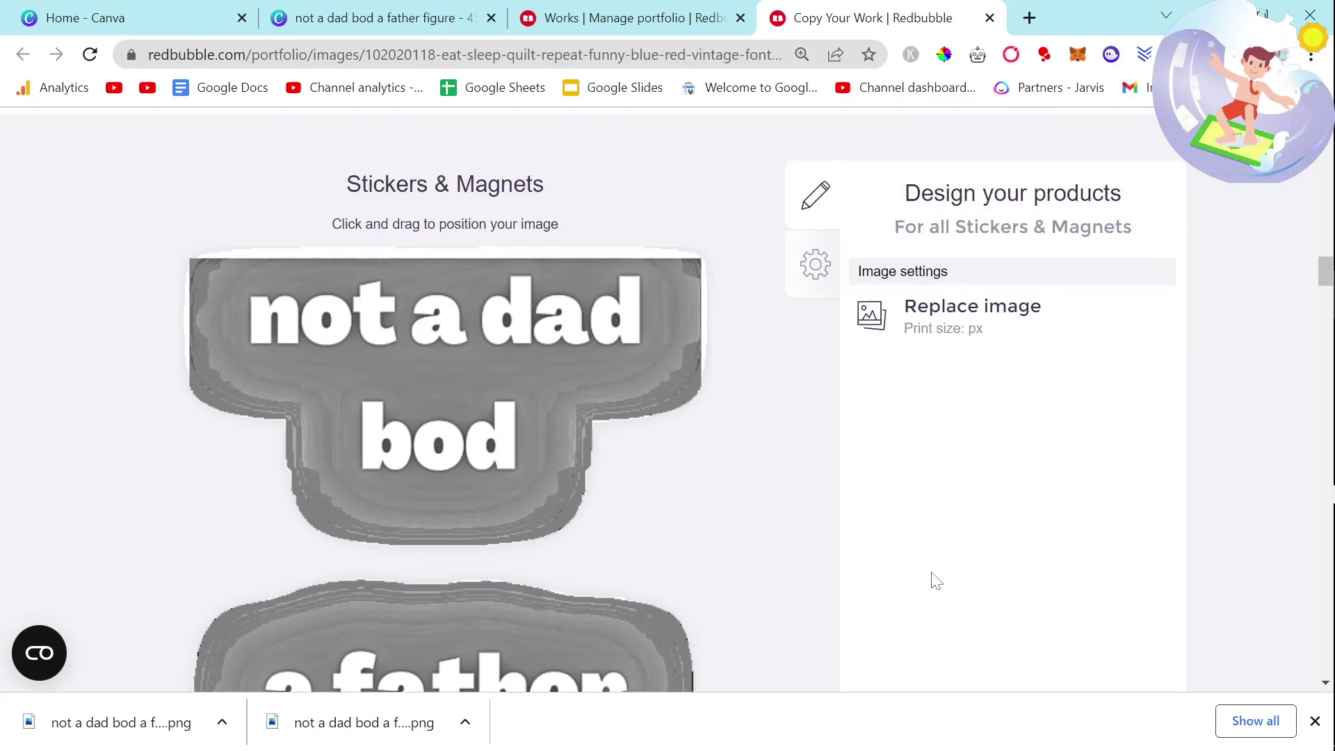
{"action": "scroll", "coordinate": [940, 478], "scroll_direction": "down", "scroll_amount": 4}
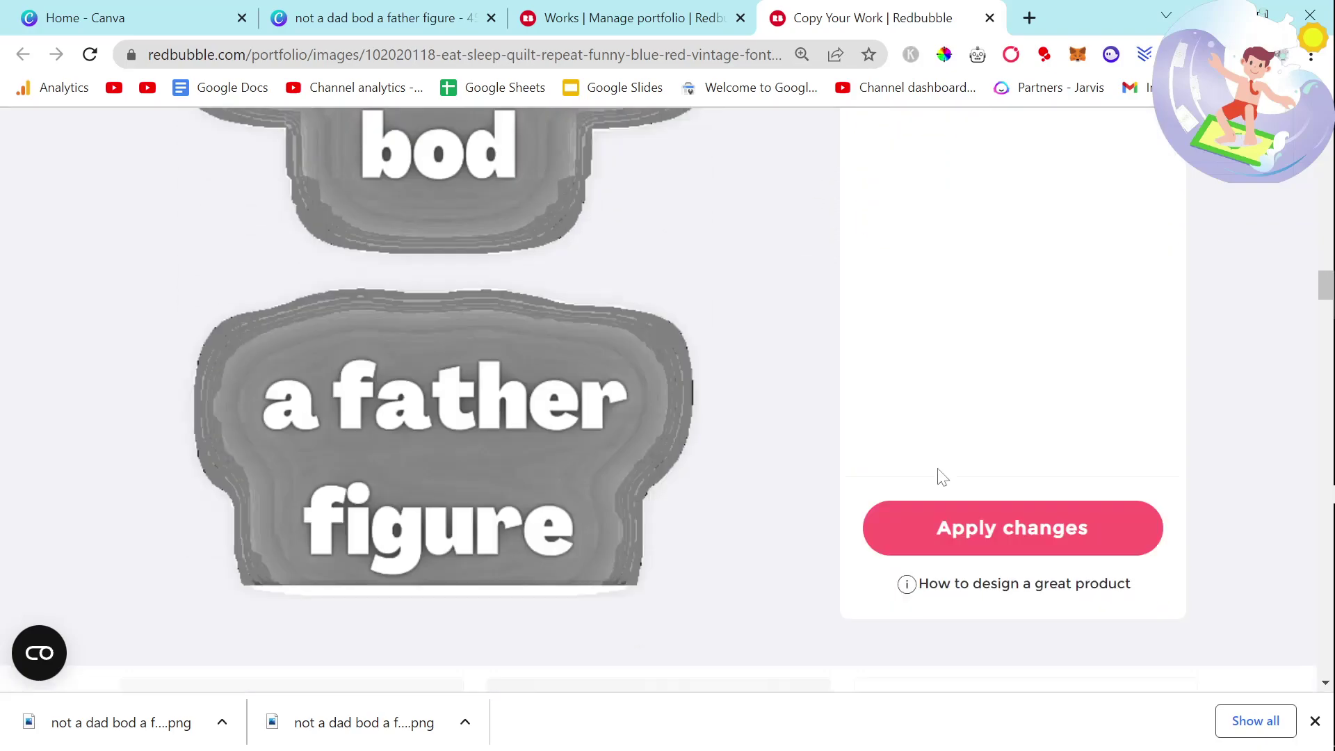
{"action": "scroll", "coordinate": [928, 486], "scroll_direction": "up", "scroll_amount": 2}
{"action": "scroll", "coordinate": [928, 486], "scroll_direction": "up", "scroll_amount": 1}
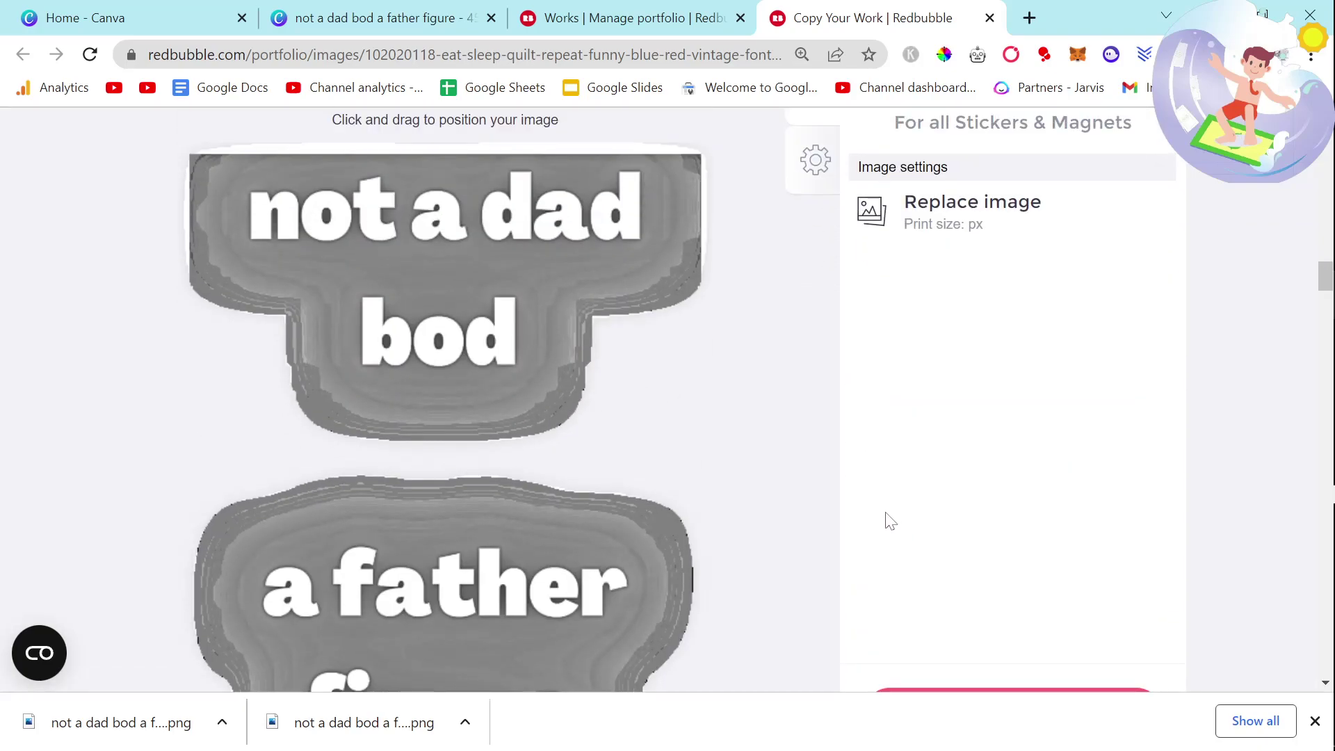
{"action": "scroll", "coordinate": [883, 515], "scroll_direction": "up", "scroll_amount": 4}
{"action": "scroll", "coordinate": [878, 508], "scroll_direction": "down", "scroll_amount": 3}
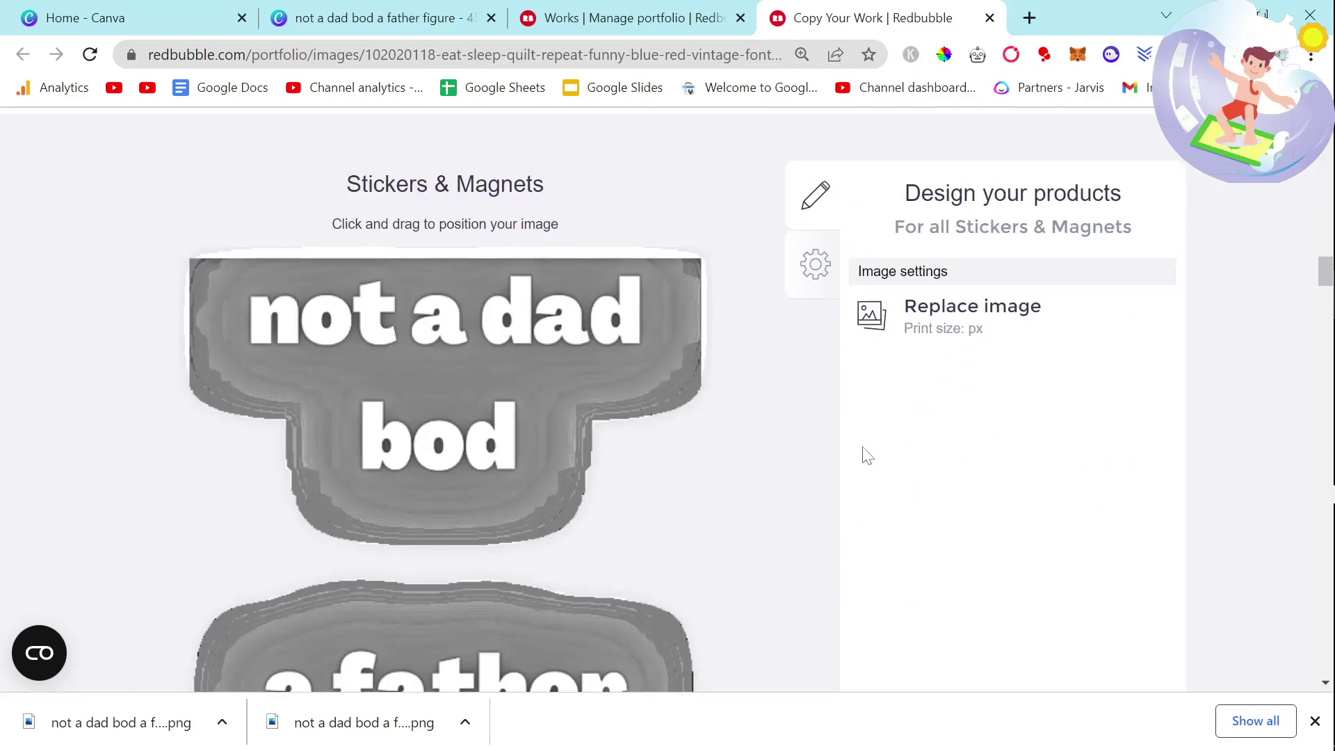
{"action": "left_click", "coordinate": [813, 270]}
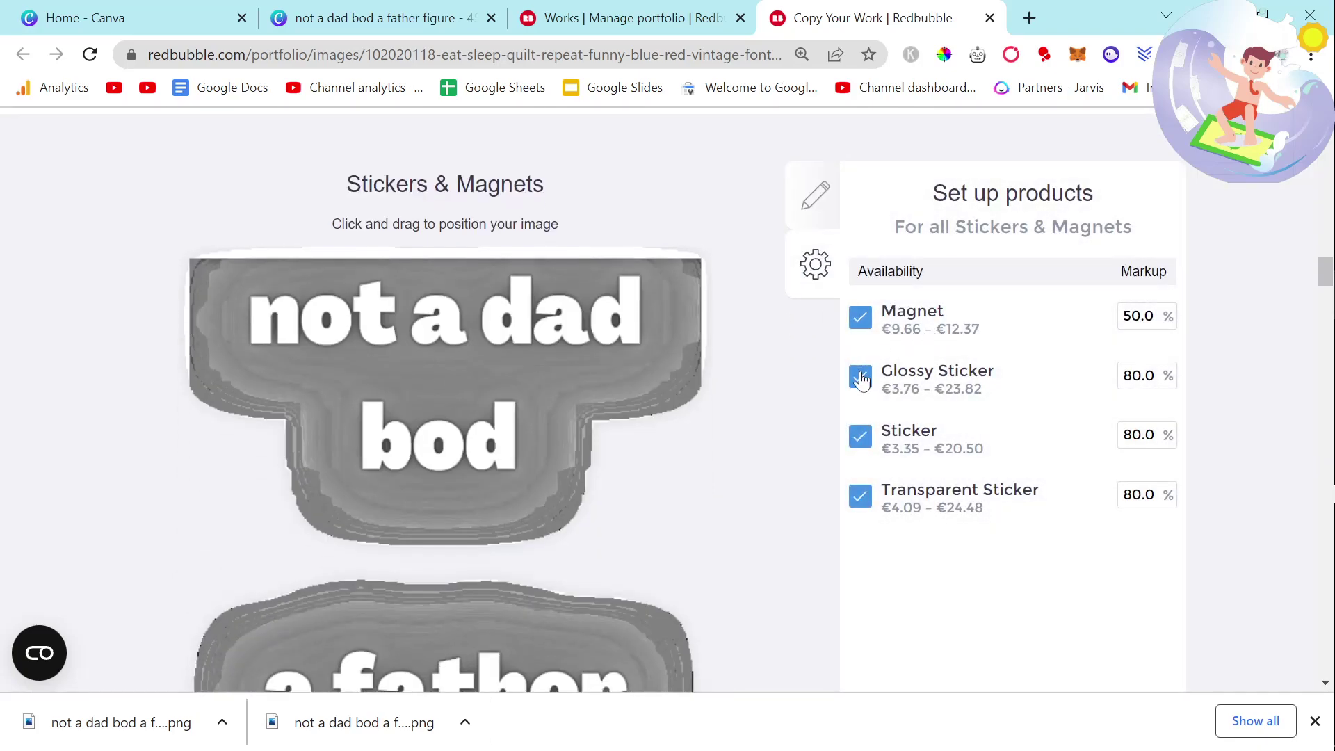
Review how the design is placed on the remaining home, drinkware and pet product previews
{"action": "scroll", "coordinate": [811, 530], "scroll_direction": "down", "scroll_amount": 10}
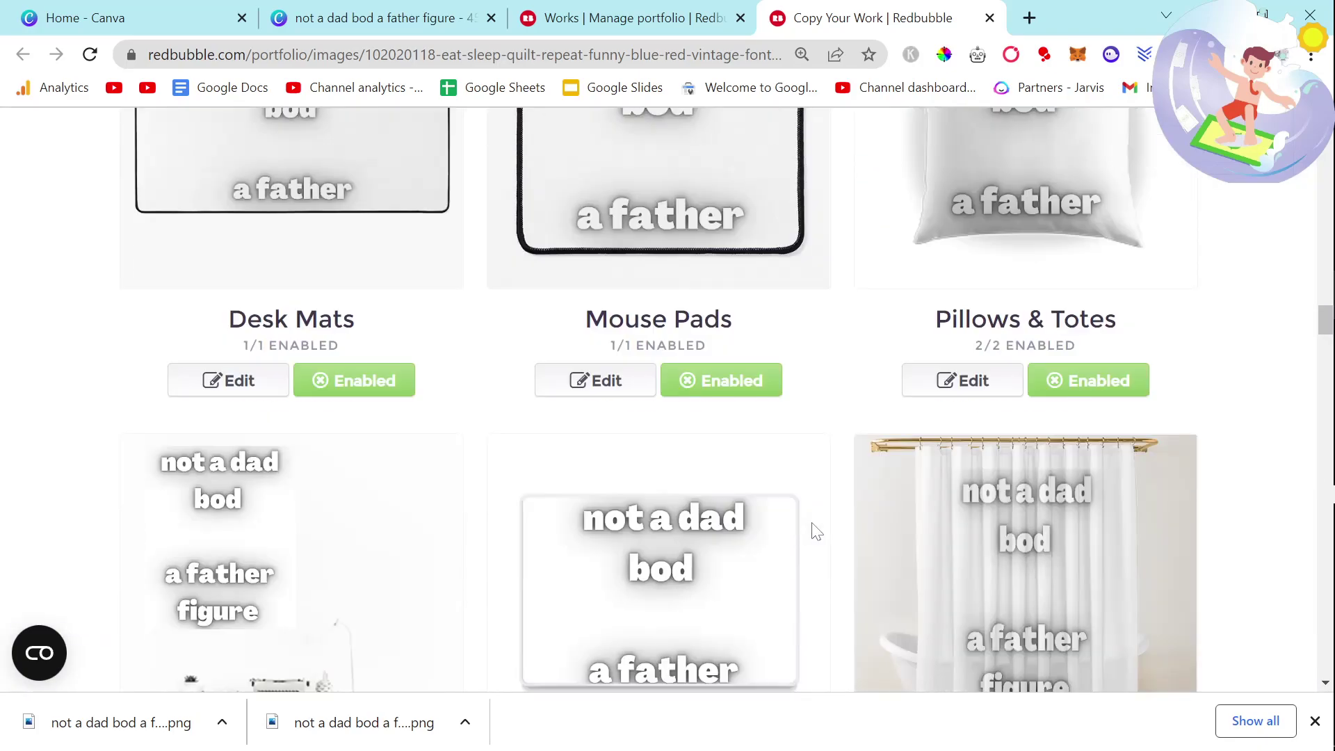
{"action": "scroll", "coordinate": [813, 532], "scroll_direction": "down", "scroll_amount": 3}
{"action": "scroll", "coordinate": [1210, 487], "scroll_direction": "down", "scroll_amount": 10}
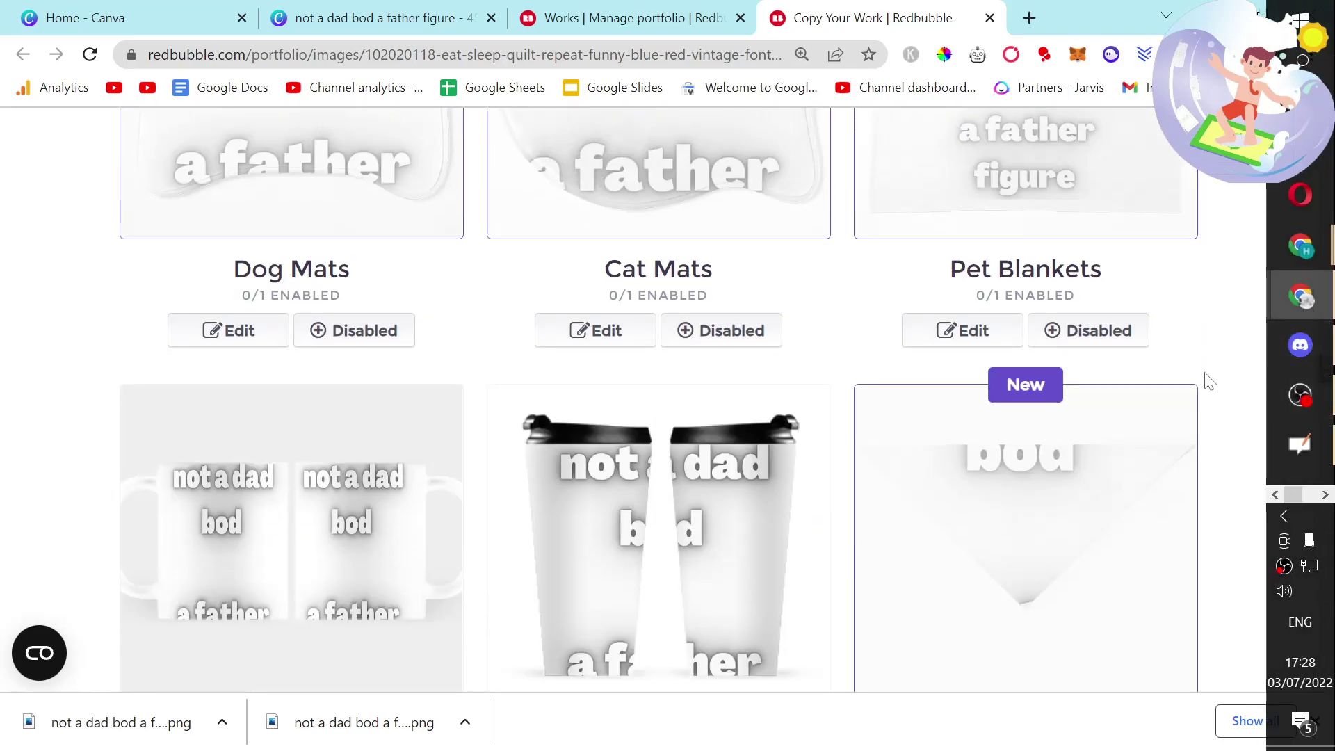
{"action": "scroll", "coordinate": [1227, 447], "scroll_direction": "up", "scroll_amount": 8}
{"action": "scroll", "coordinate": [992, 325], "scroll_direction": "up", "scroll_amount": 20}
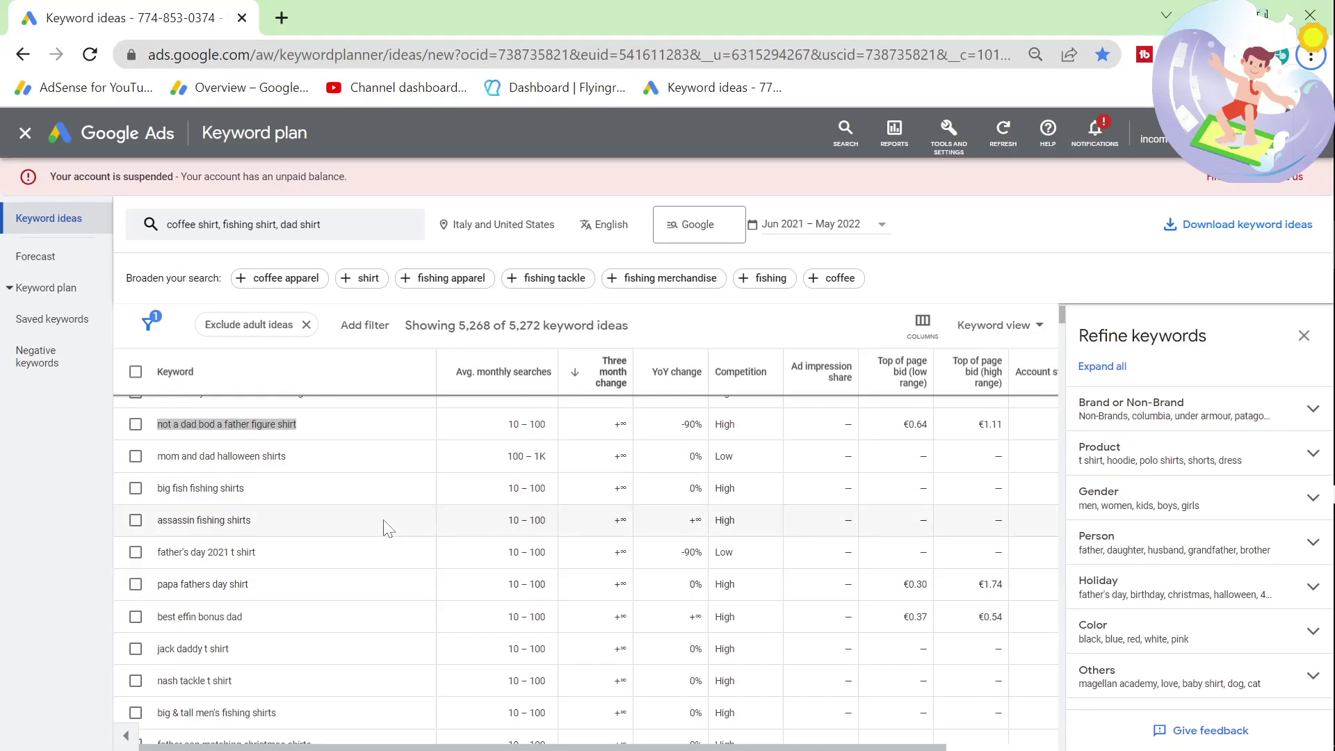
Switch to Google Keyword Planner and scan the keyword ideas sorted by three-month change for another shirt niche
{"action": "scroll", "coordinate": [382, 521], "scroll_direction": "down", "scroll_amount": 2}
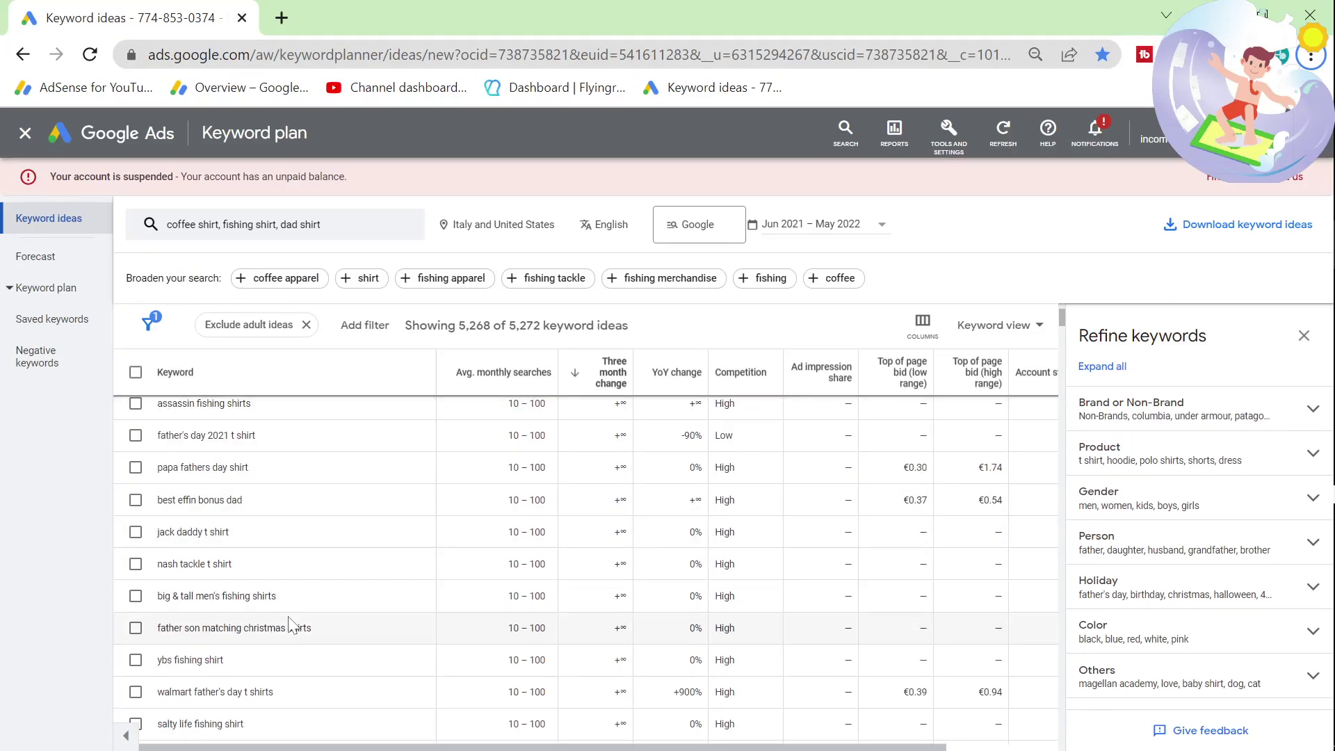
{"action": "left_click_drag", "start_coordinate": [342, 634], "coordinate": [139, 630]}
{"action": "left_click", "coordinate": [36, 602]}
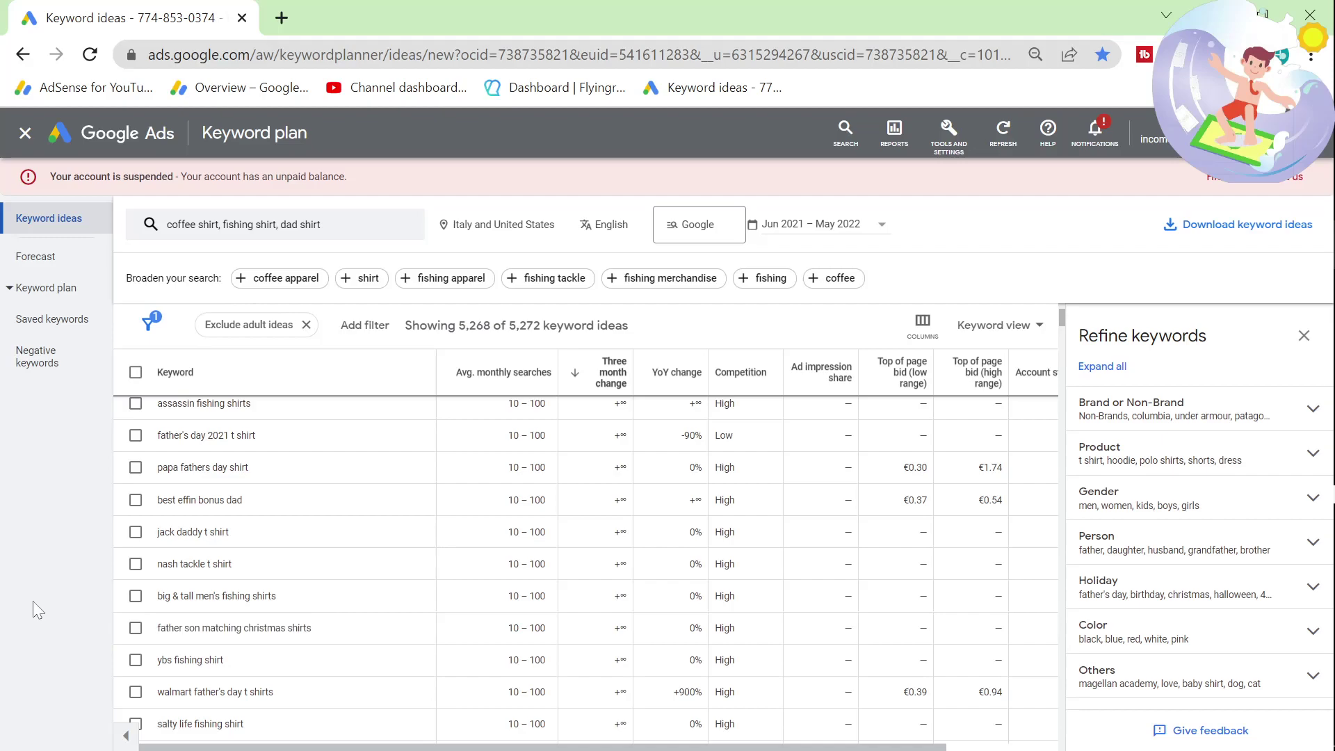
{"action": "scroll", "coordinate": [272, 615], "scroll_direction": "down", "scroll_amount": 2}
{"action": "scroll", "coordinate": [272, 615], "scroll_direction": "down", "scroll_amount": 2}
{"action": "scroll", "coordinate": [282, 611], "scroll_direction": "down", "scroll_amount": 4}
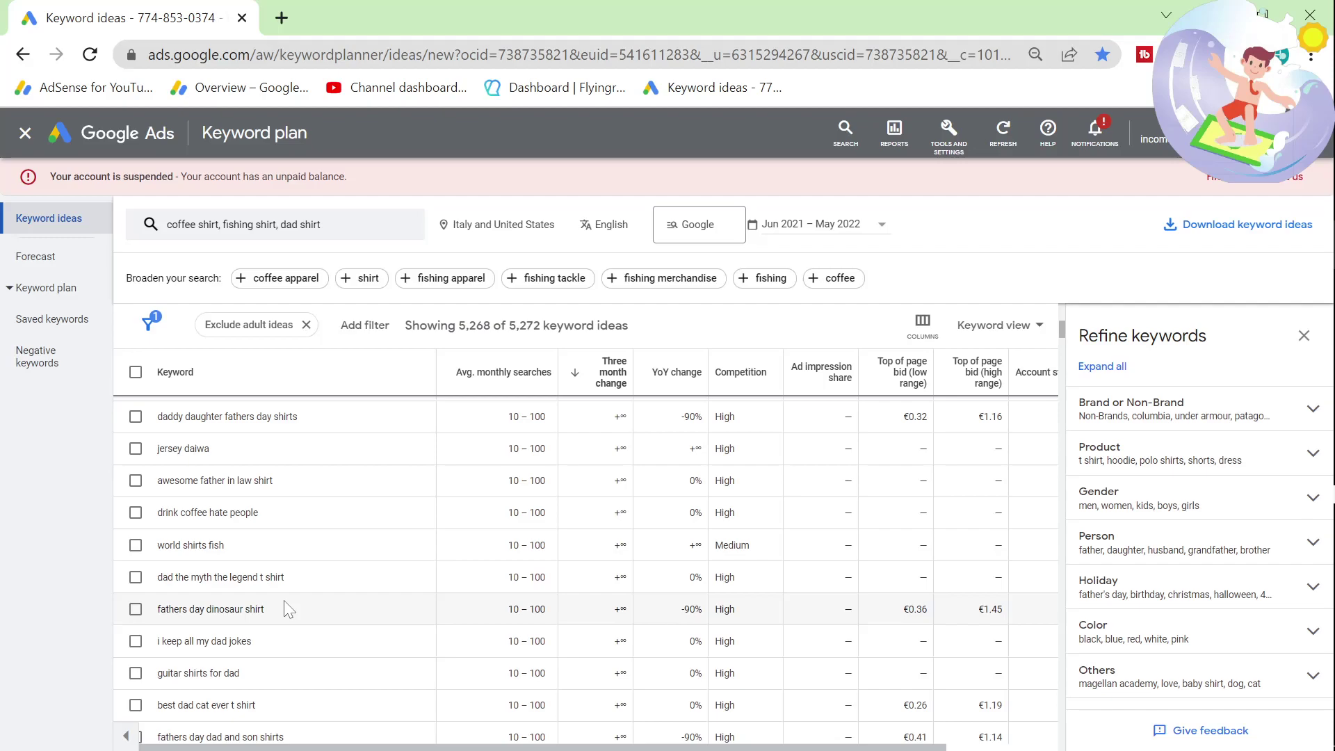
{"action": "scroll", "coordinate": [284, 612], "scroll_direction": "down", "scroll_amount": 7}
{"action": "scroll", "coordinate": [279, 632], "scroll_direction": "down", "scroll_amount": 2}
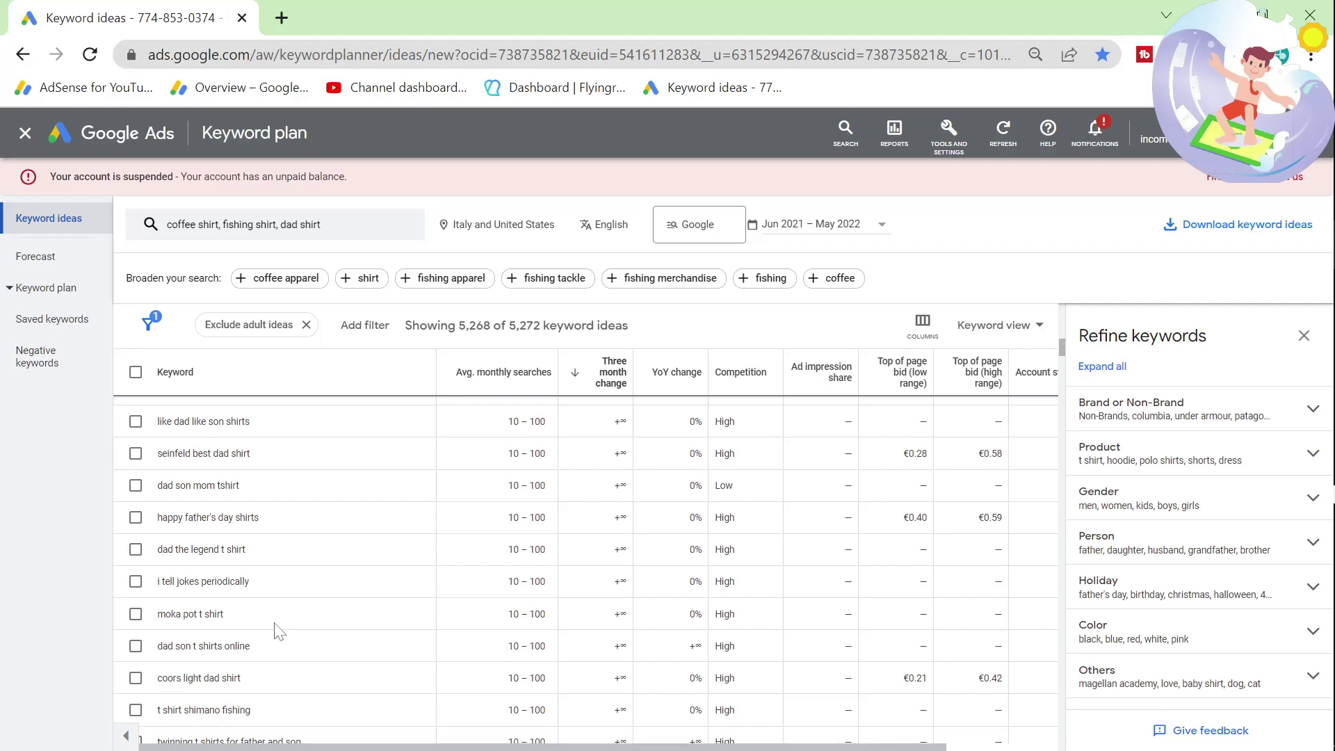
Search Google for the keyword idea "moka pot t shirt" in a new tab and open Redbubble's Moka Pot T-Shirts page
{"action": "triple_click", "coordinate": [157, 623]}
{"action": "key", "text": "ctrl+c"}
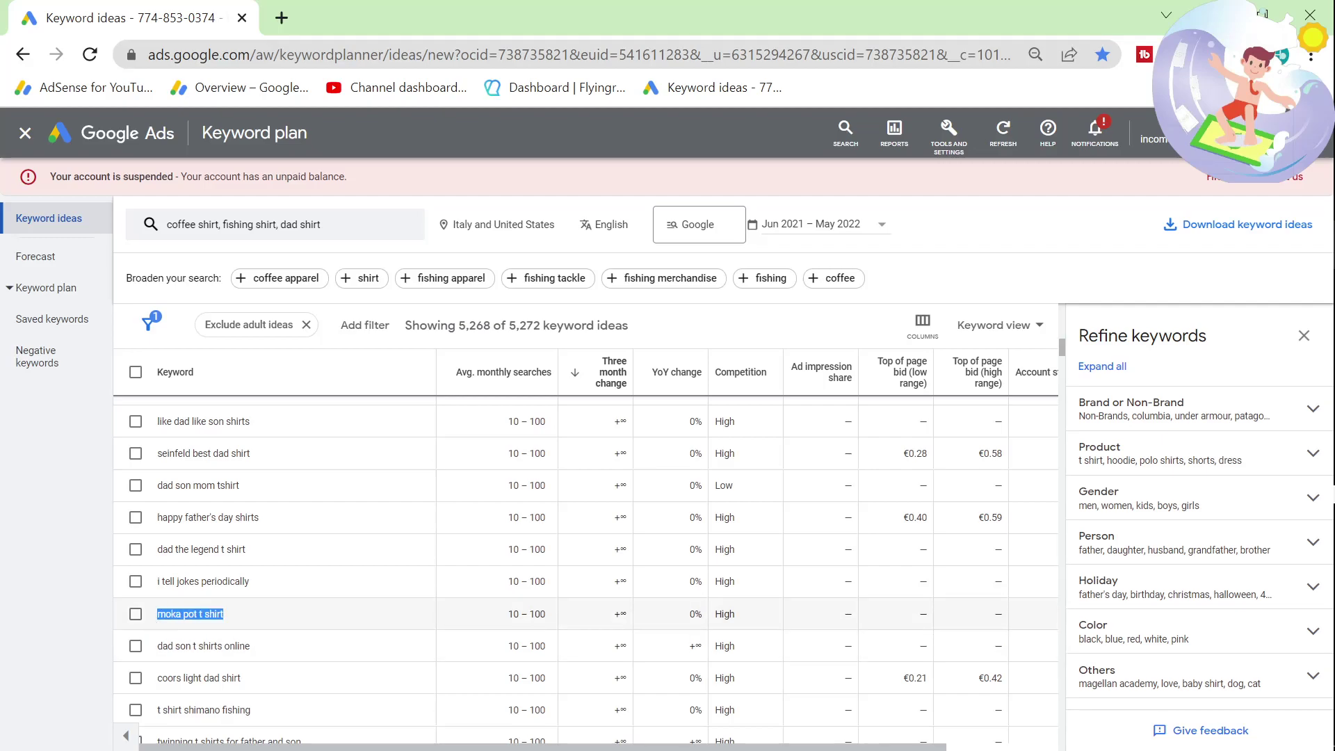
{"action": "left_click", "coordinate": [280, 18]}
{"action": "key", "text": "ctrl+v"}
{"action": "key", "text": "Return"}
{"action": "scroll", "coordinate": [382, 362], "scroll_direction": "down", "scroll_amount": 6}
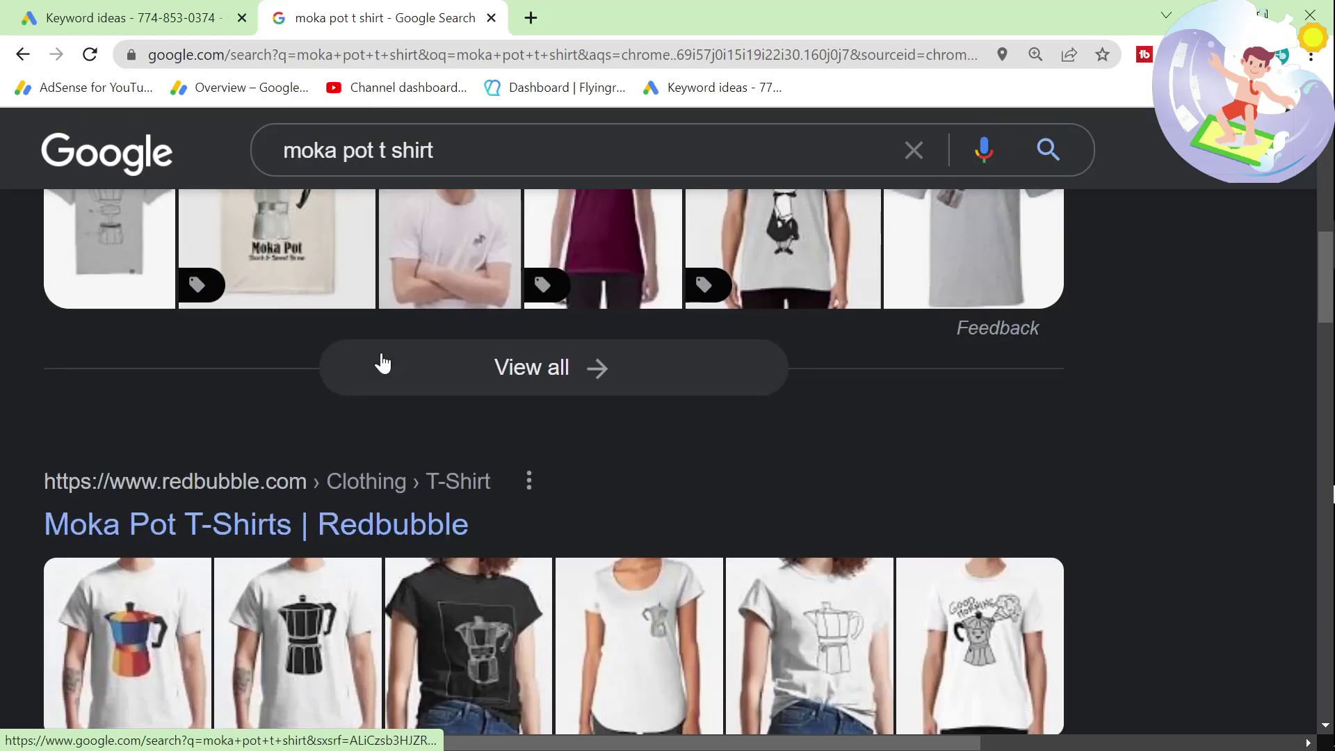
{"action": "left_click", "coordinate": [230, 313]}
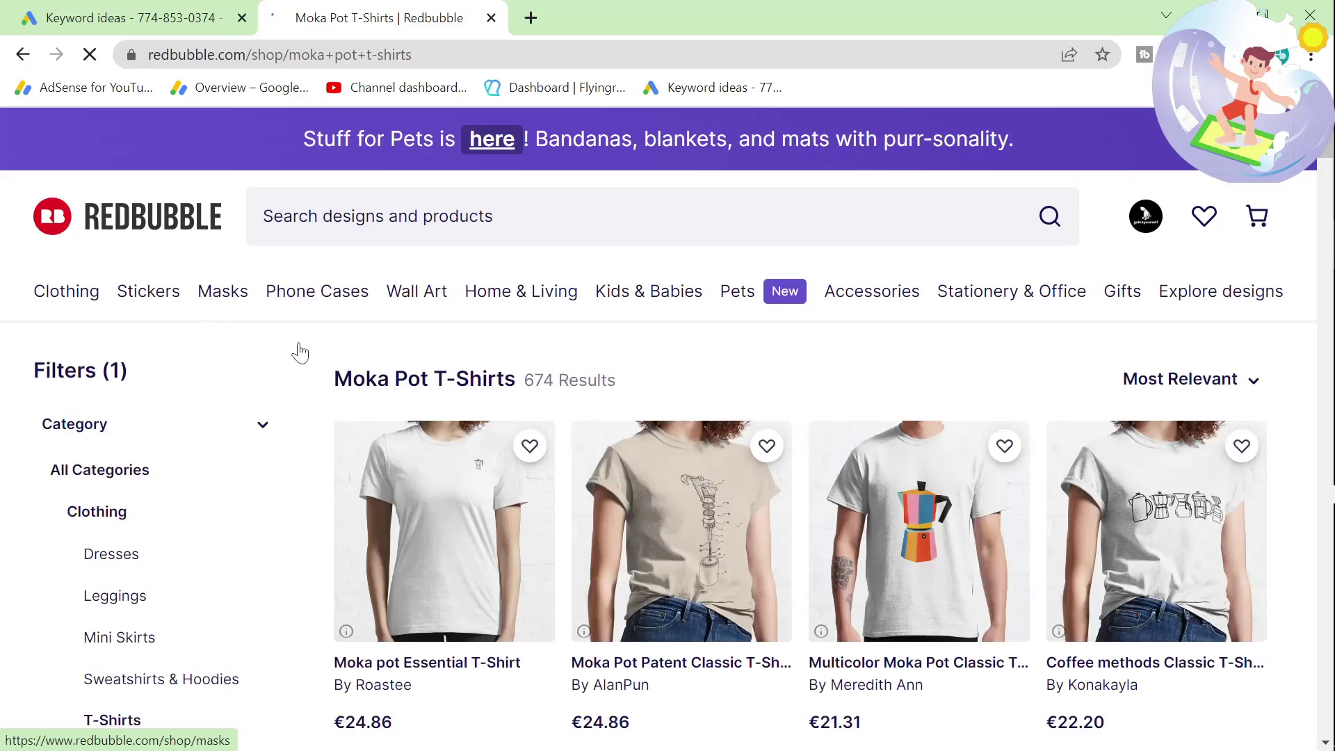
Check the result count for Moka Pot T-Shirts on Redbubble and sort the listings by Best Selling
{"action": "left_click_drag", "start_coordinate": [331, 375], "coordinate": [617, 381]}
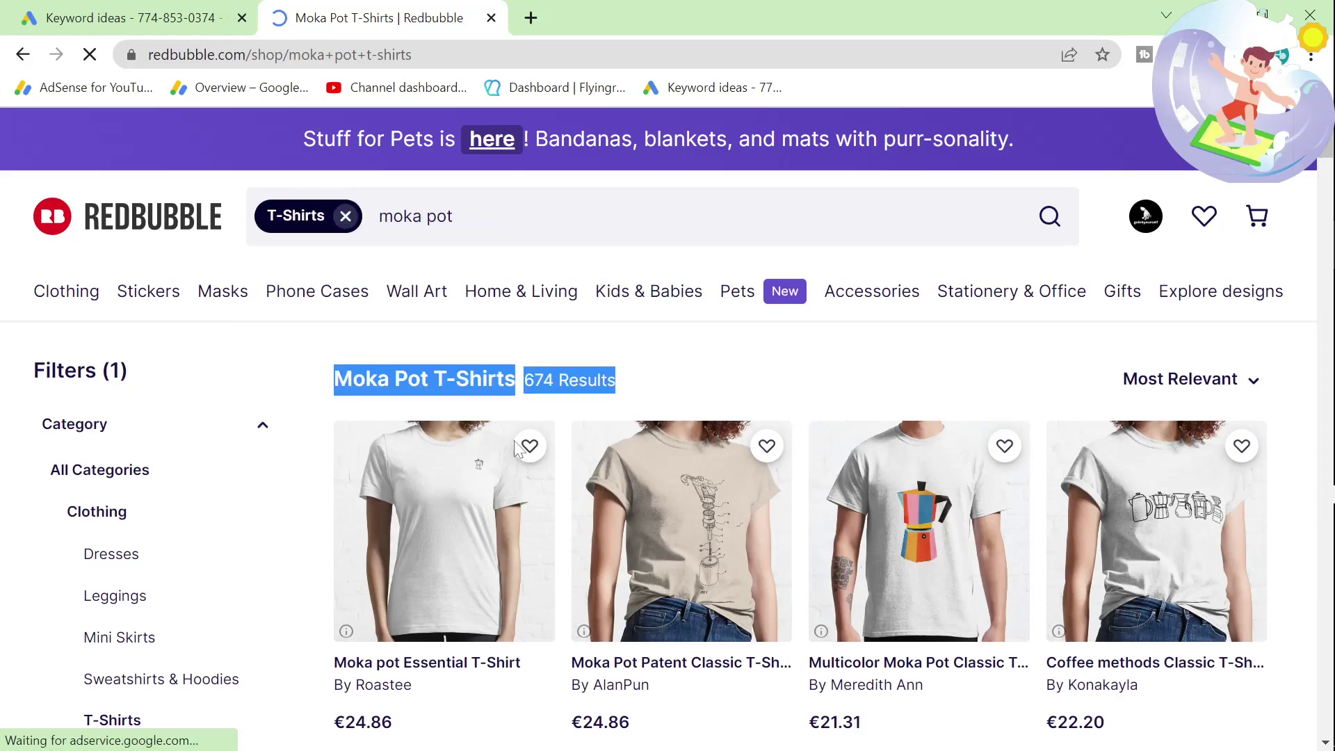
{"action": "left_click", "coordinate": [1251, 379]}
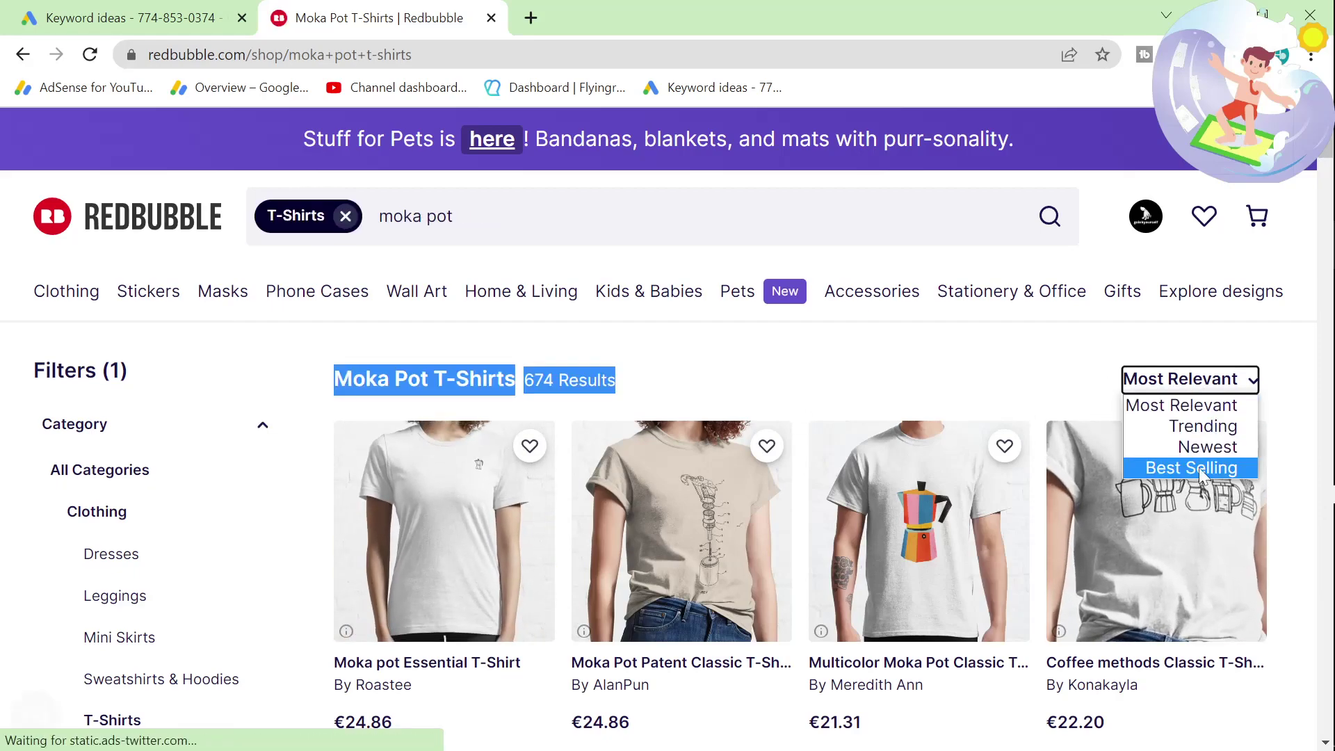
{"action": "left_click", "coordinate": [1191, 468]}
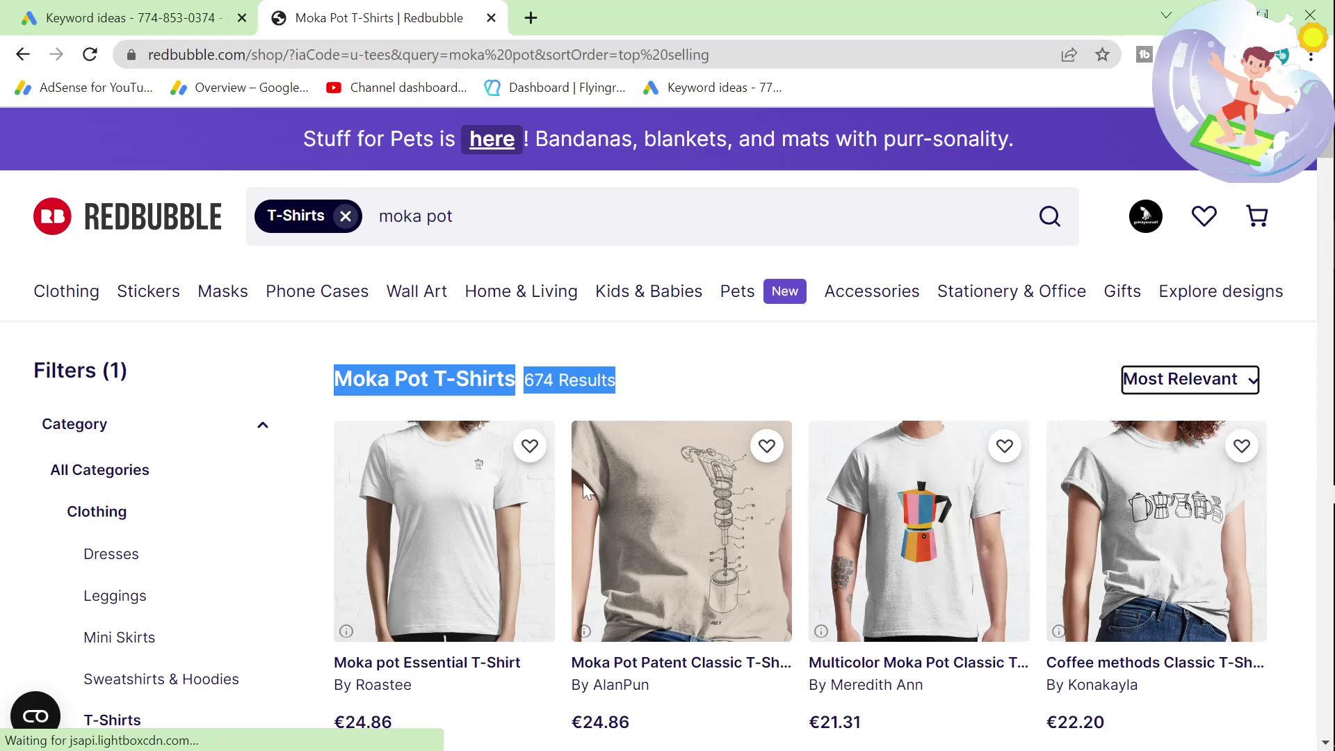
Compare the average monthly searches for "moka pot t shirt" in Keyword Planner with the best-selling Redbubble listings
{"action": "key", "text": "ctrl+shift+Tab"}
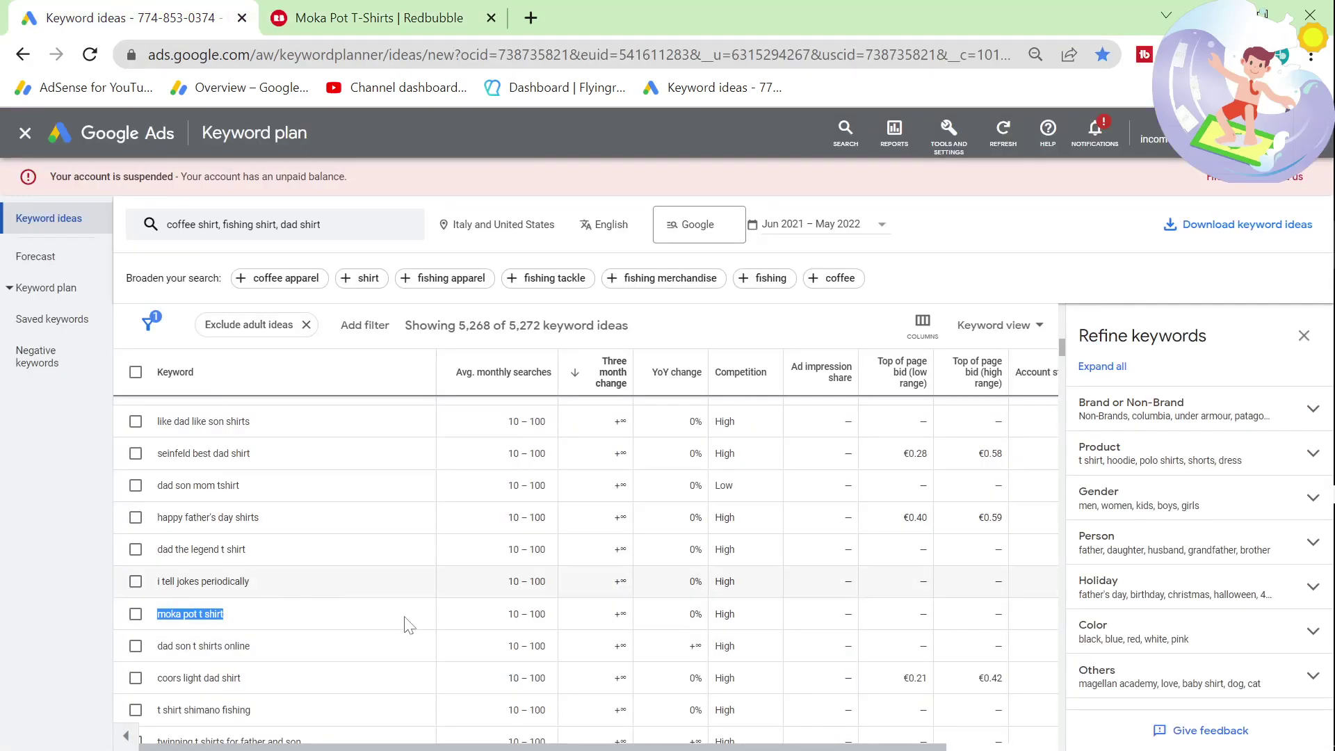
{"action": "left_click_drag", "start_coordinate": [548, 612], "coordinate": [486, 612]}
{"action": "left_click", "coordinate": [339, 5]}
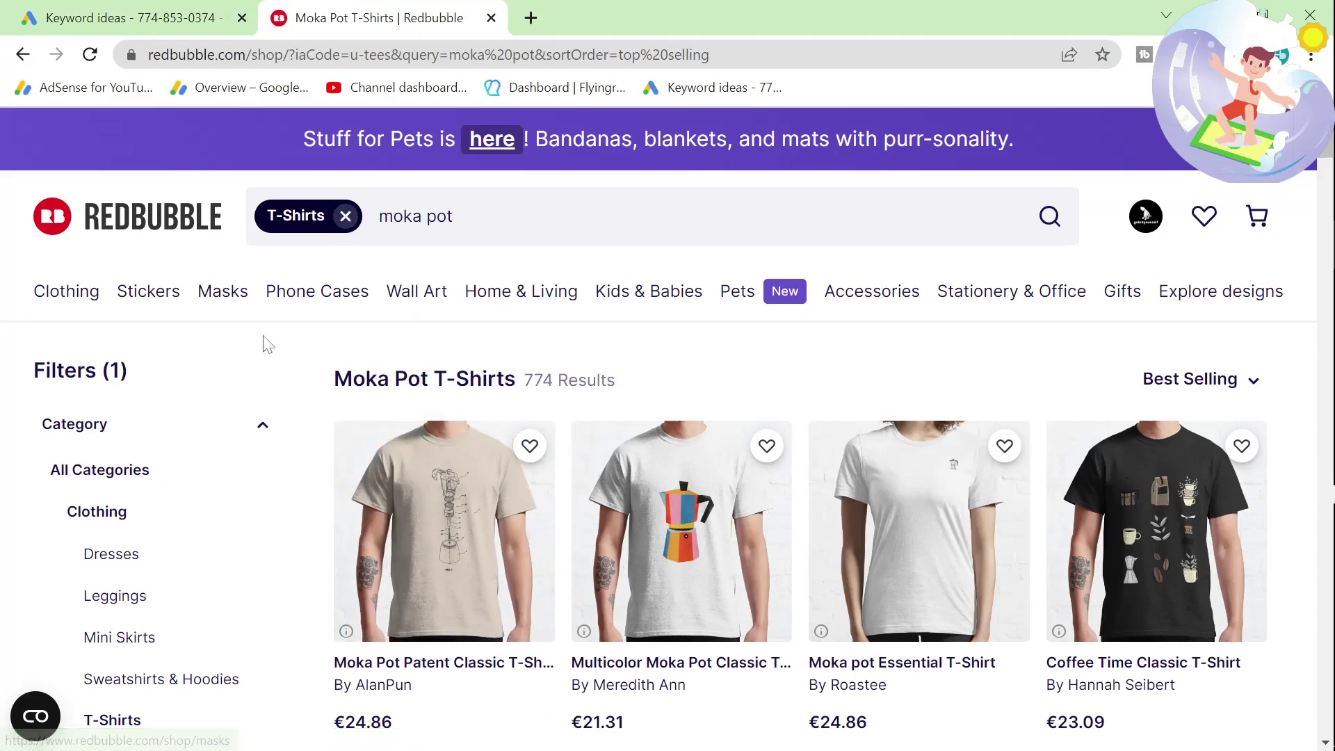
Copy the keyword idea "father of a princess shirt" from Keyword Planner and search Google for it
{"action": "key", "text": "ctrl+shift+Tab"}
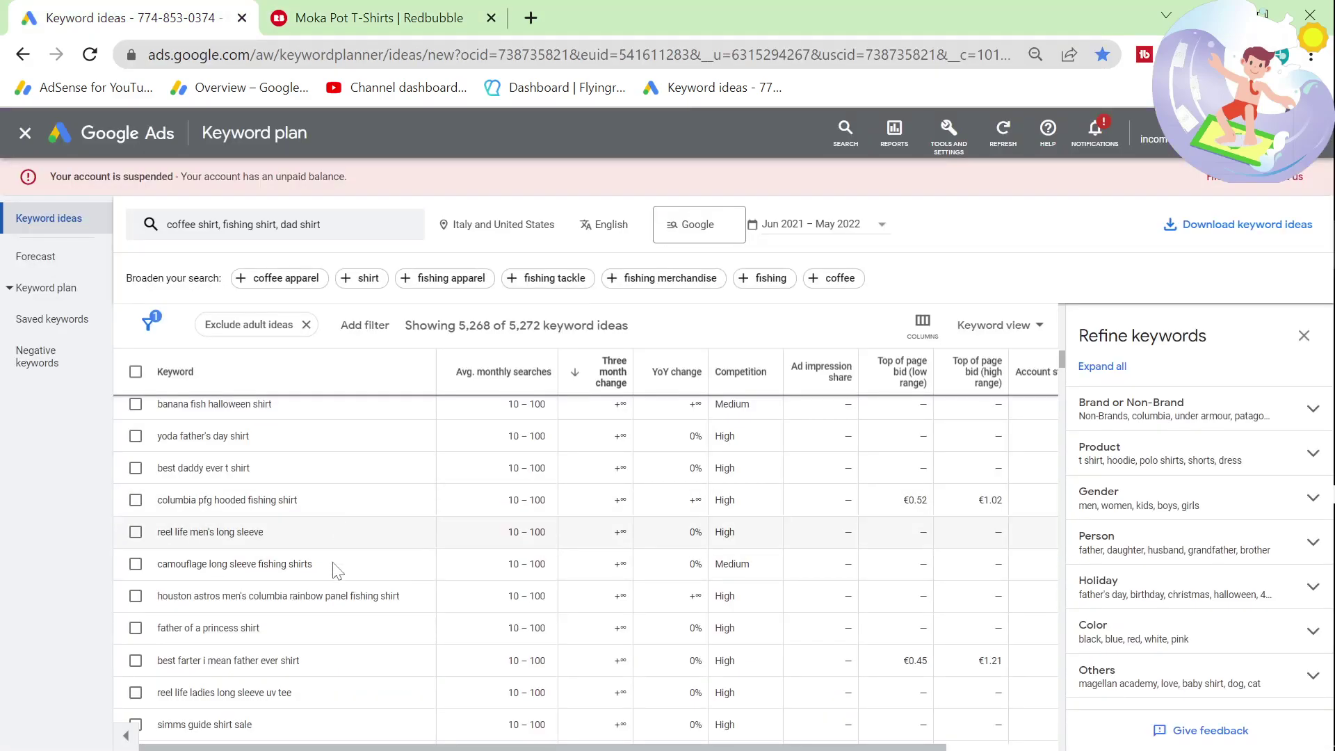
{"action": "left_click_drag", "start_coordinate": [269, 634], "coordinate": [154, 628]}
{"action": "key", "text": "ctrl+c"}
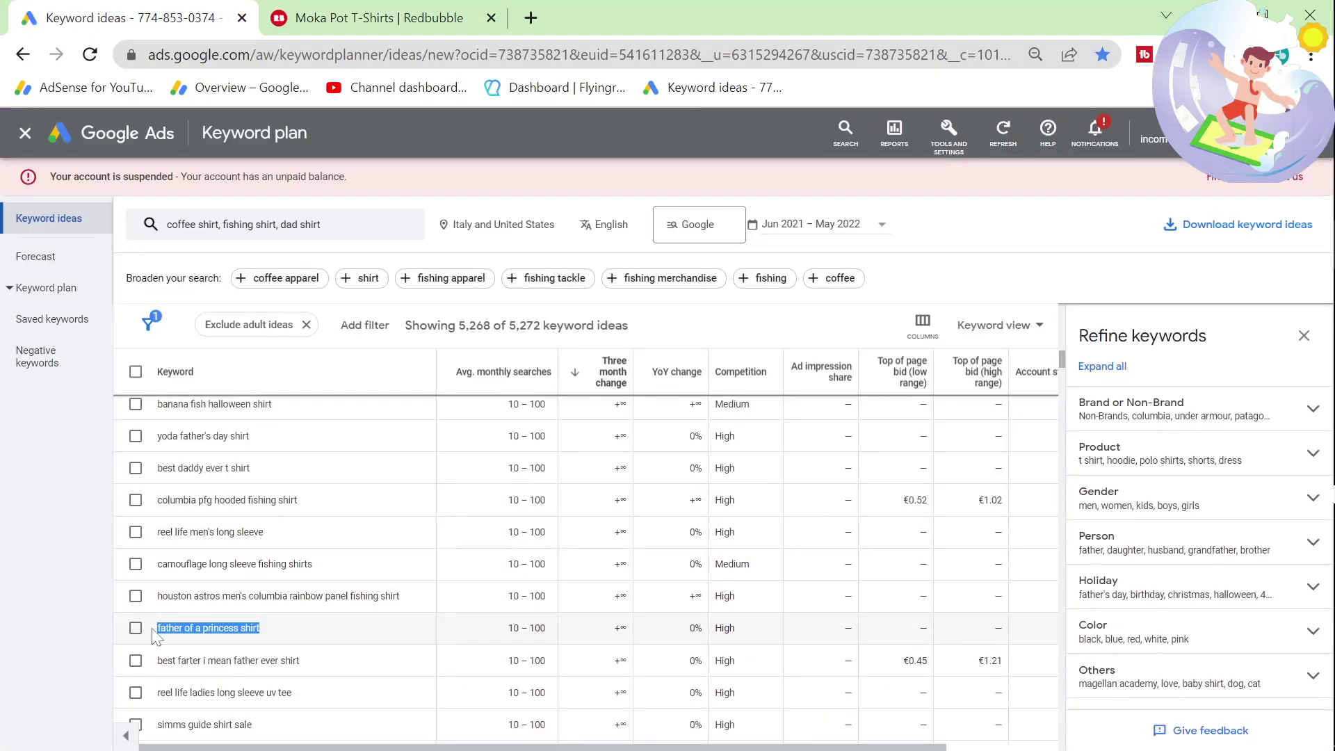
{"action": "key", "text": "ctrl+Tab"}
{"action": "left_click", "coordinate": [335, 54]}
{"action": "key", "text": "ctrl+v"}
{"action": "key", "text": "Return"}
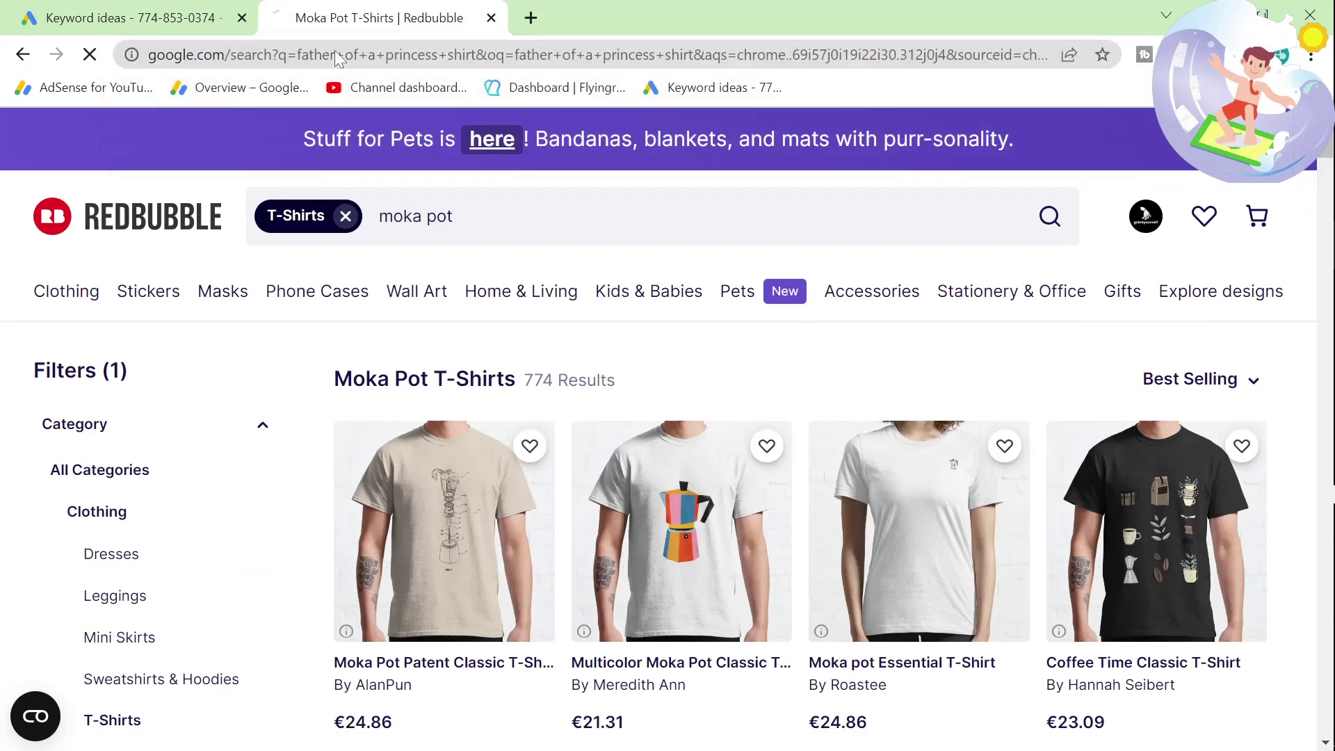
Open Redbubble's Dad Princess T-Shirts page from the Google results, check its result count and close the tab
{"action": "scroll", "coordinate": [212, 387], "scroll_direction": "down", "scroll_amount": 5}
{"action": "key", "text": "ctrl+Tab"}
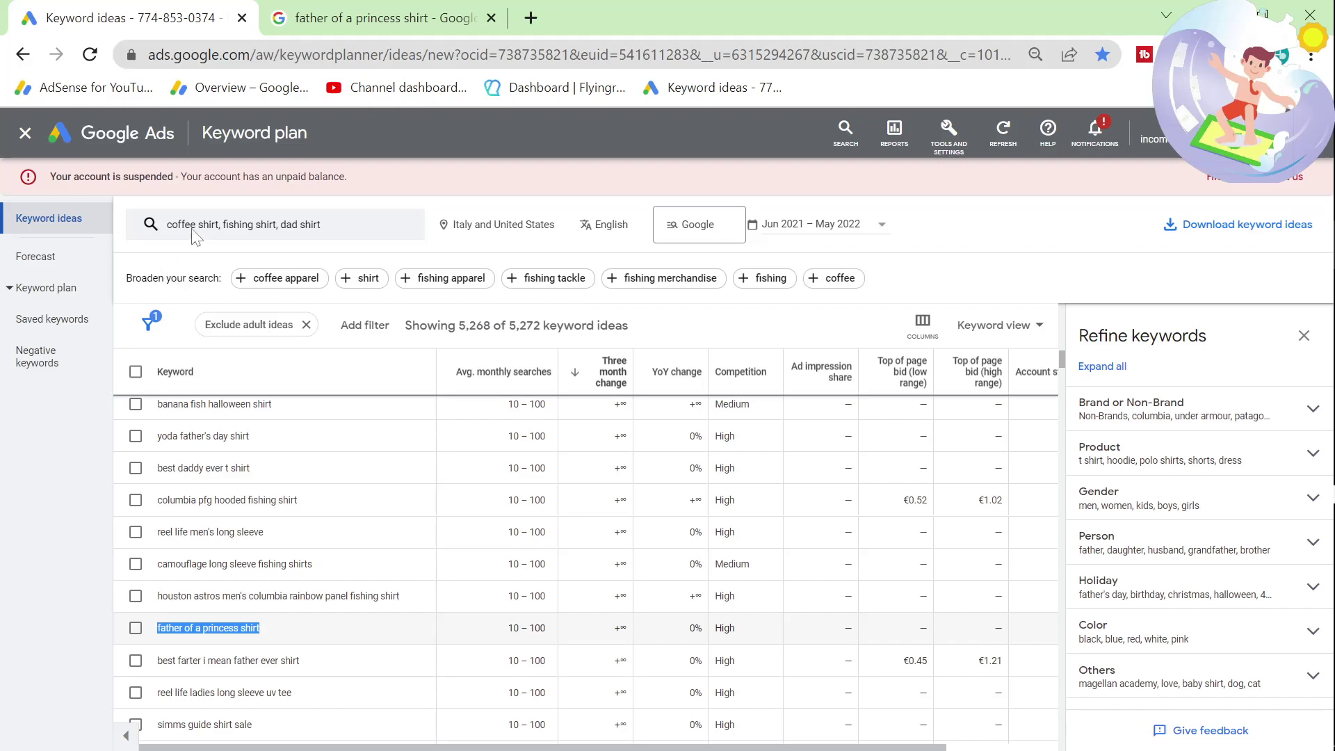
{"action": "left_click", "coordinate": [296, 15]}
{"action": "scroll", "coordinate": [282, 407], "scroll_direction": "down", "scroll_amount": 5}
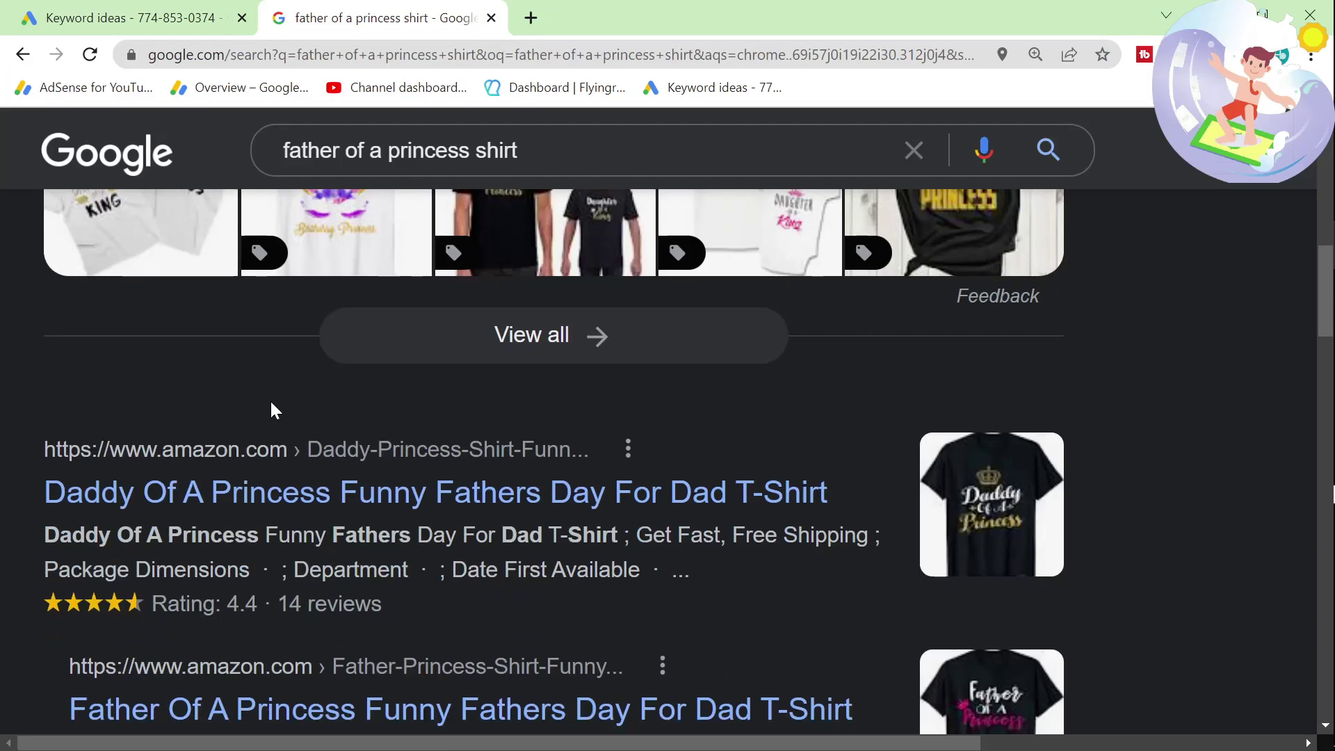
{"action": "scroll", "coordinate": [270, 403], "scroll_direction": "down", "scroll_amount": 5}
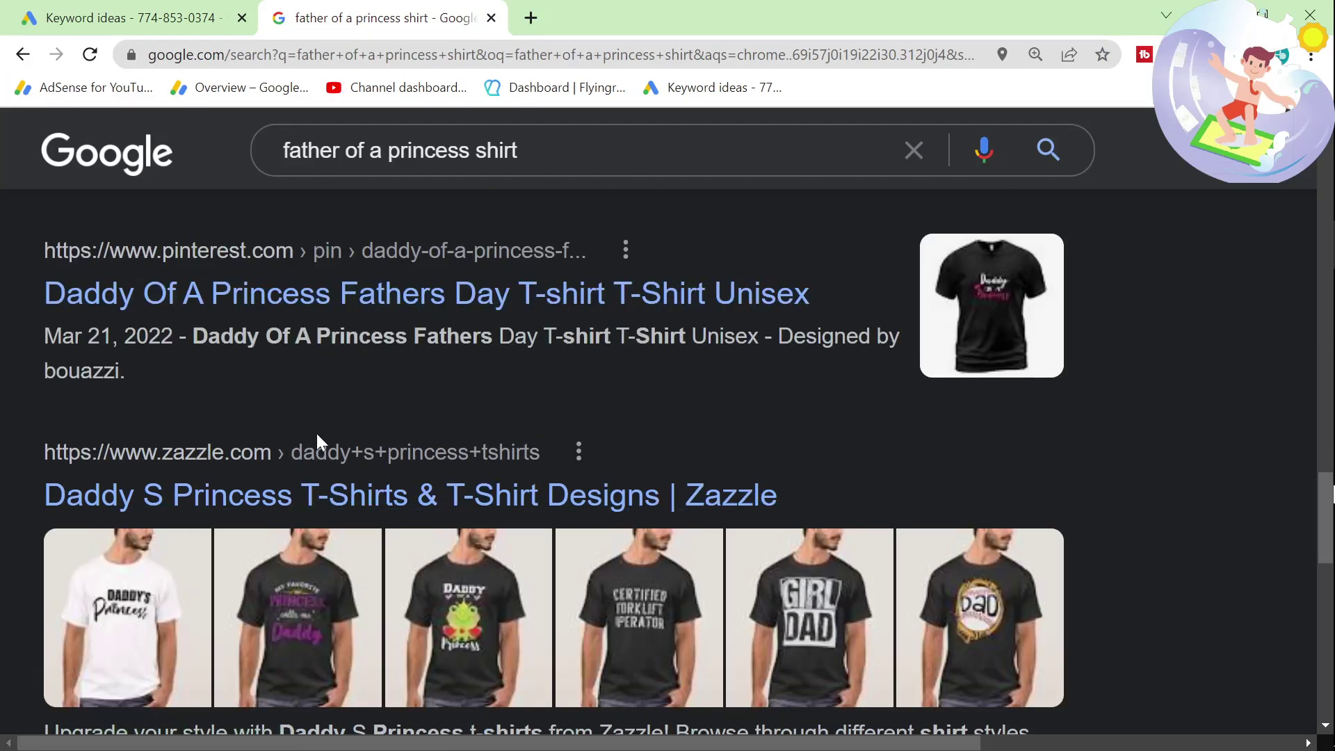
{"action": "scroll", "coordinate": [316, 438], "scroll_direction": "down", "scroll_amount": 4}
{"action": "left_click", "coordinate": [245, 556]}
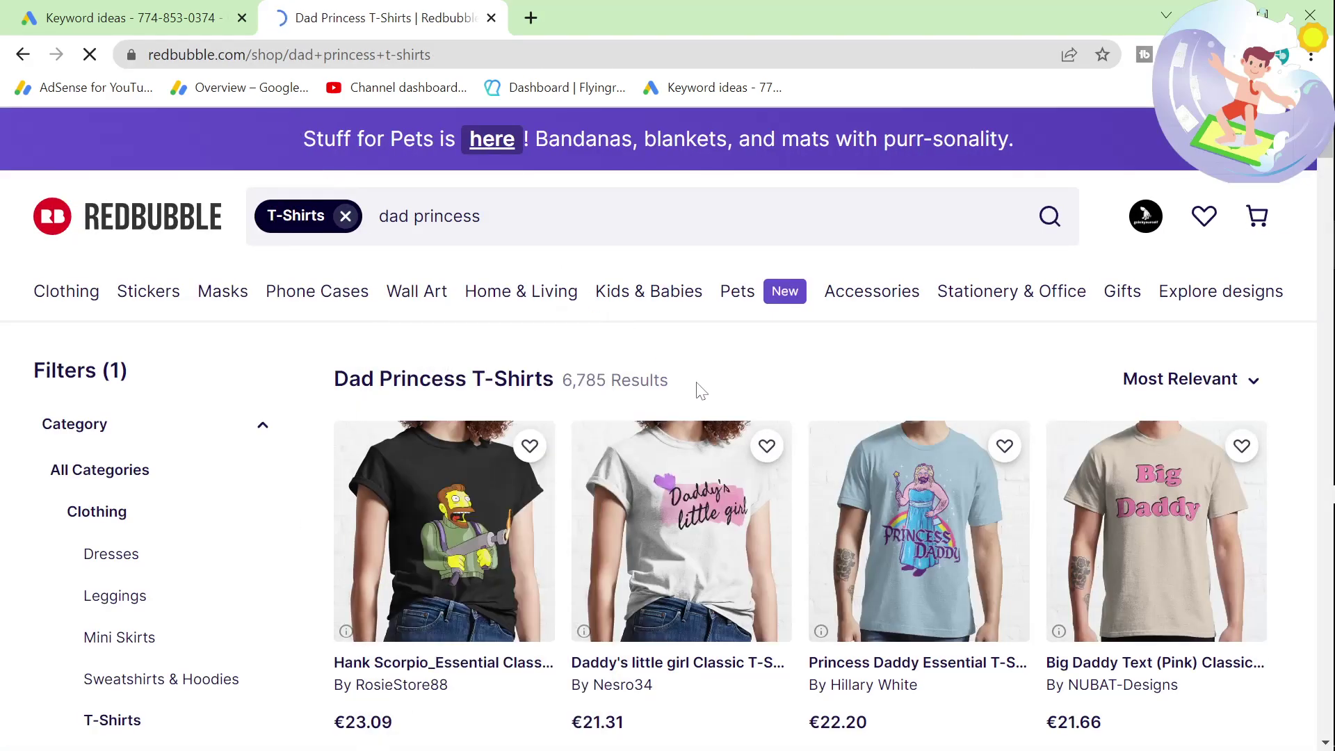
{"action": "triple_click", "coordinate": [563, 388]}
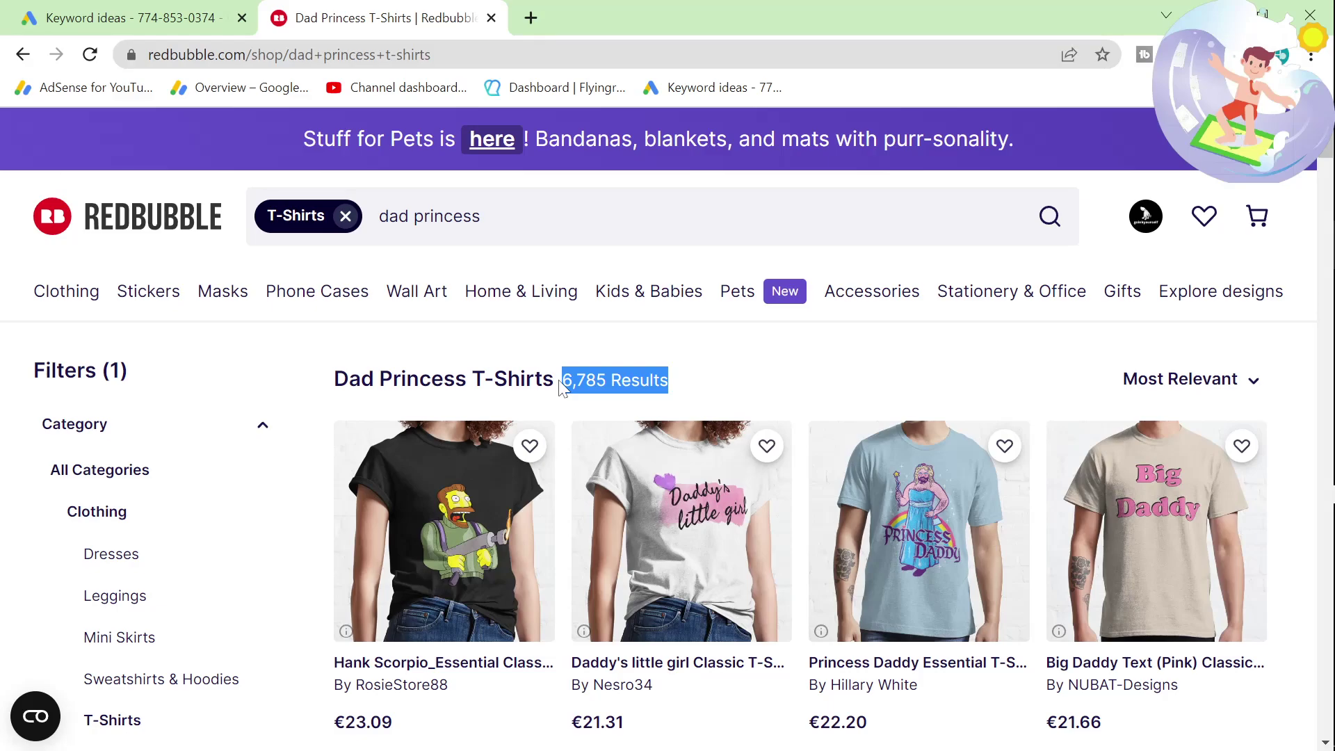
{"action": "key", "text": "ctrl+w"}
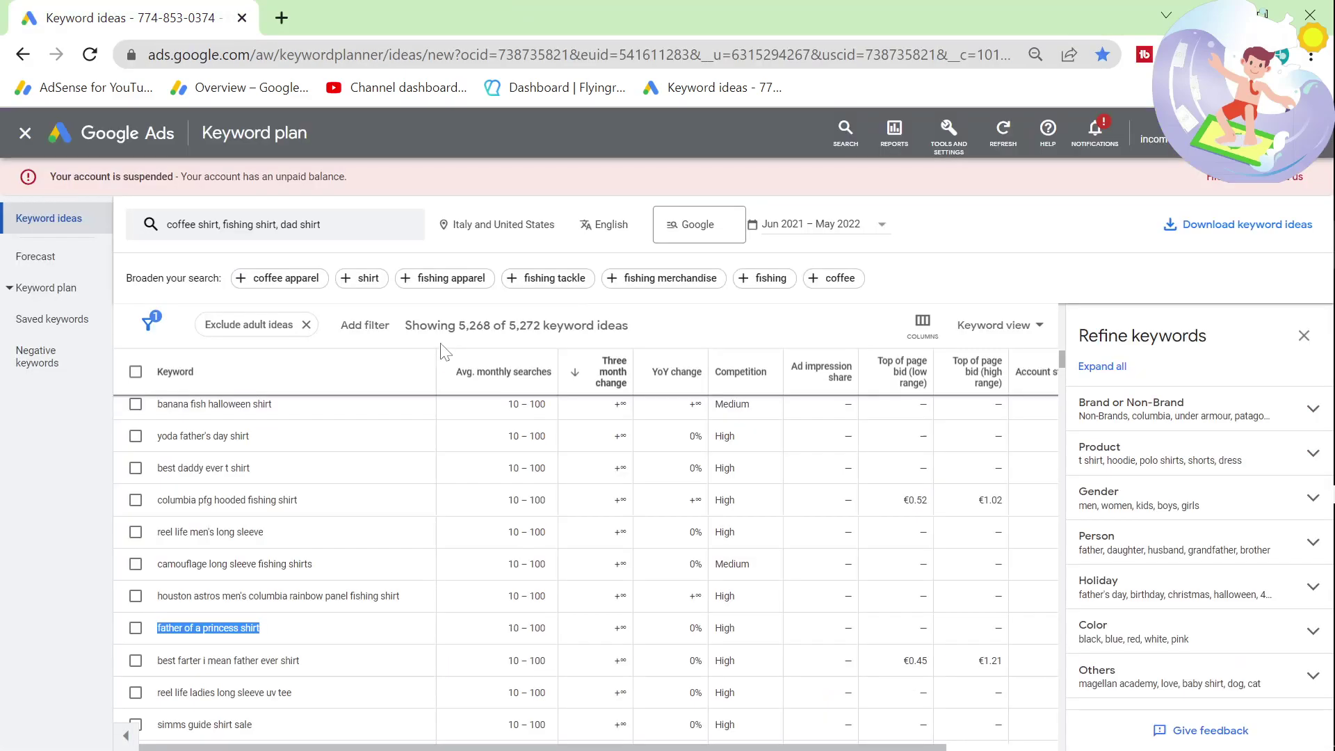